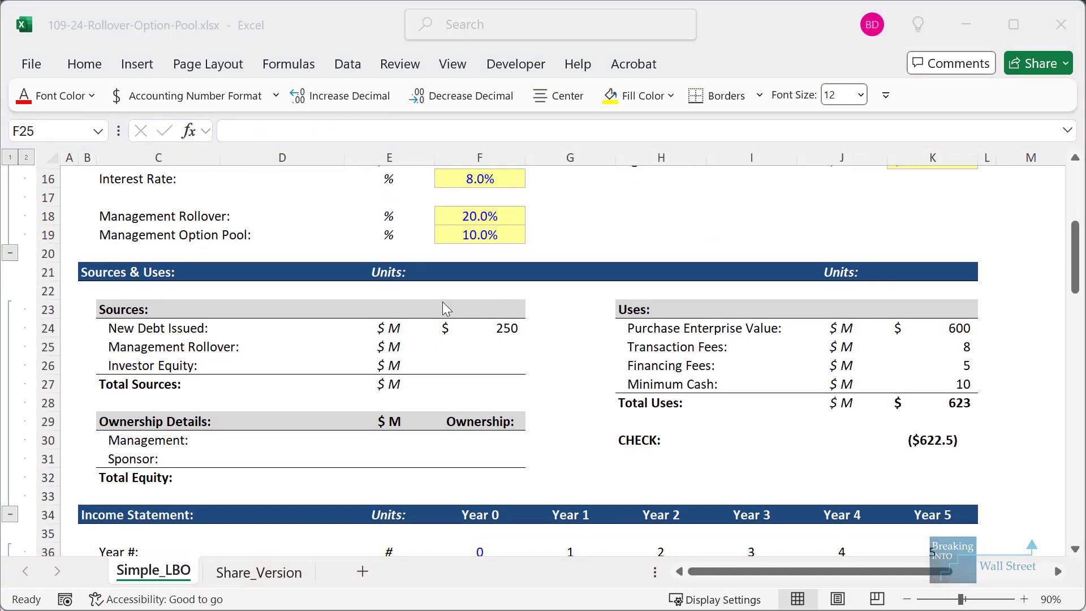
Enter the Management Rollover formula =(K28-F24)*$F$18 in F25
{"action": "type", "text": "="}
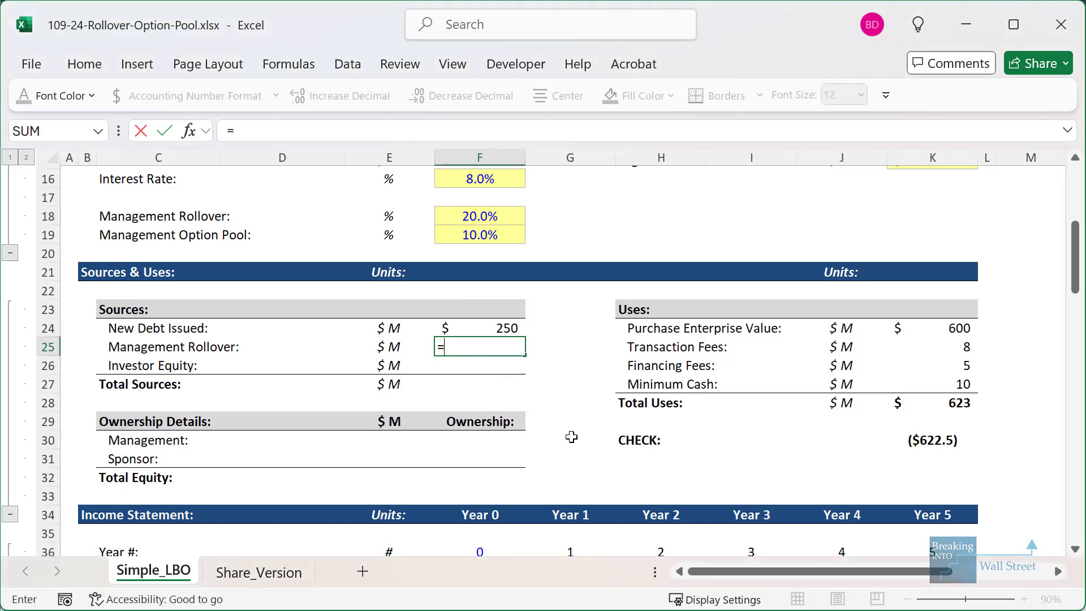
{"action": "type", "text": "("}
{"action": "left_click", "coordinate": [947, 404]}
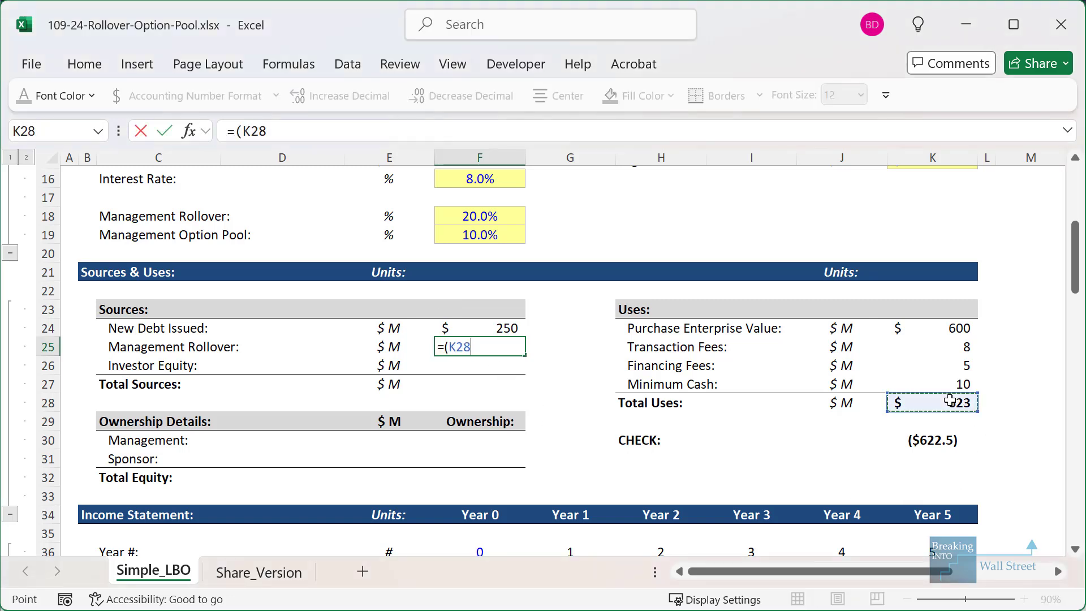
{"action": "type", "text": "-"}
{"action": "key", "text": "Up"}
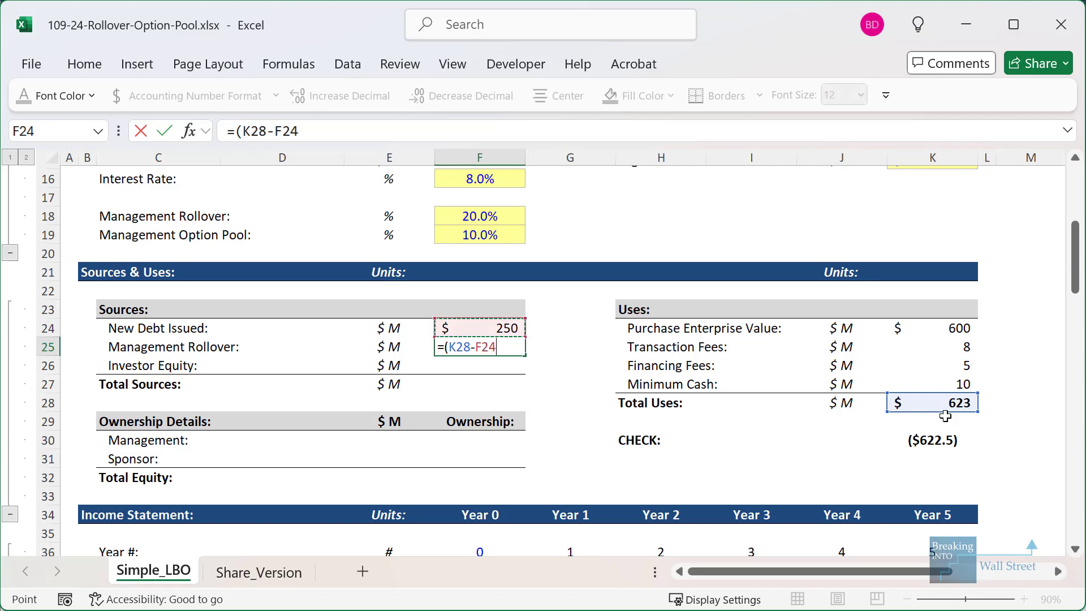
{"action": "type", "text": ")*"}
{"action": "left_click", "coordinate": [509, 214]}
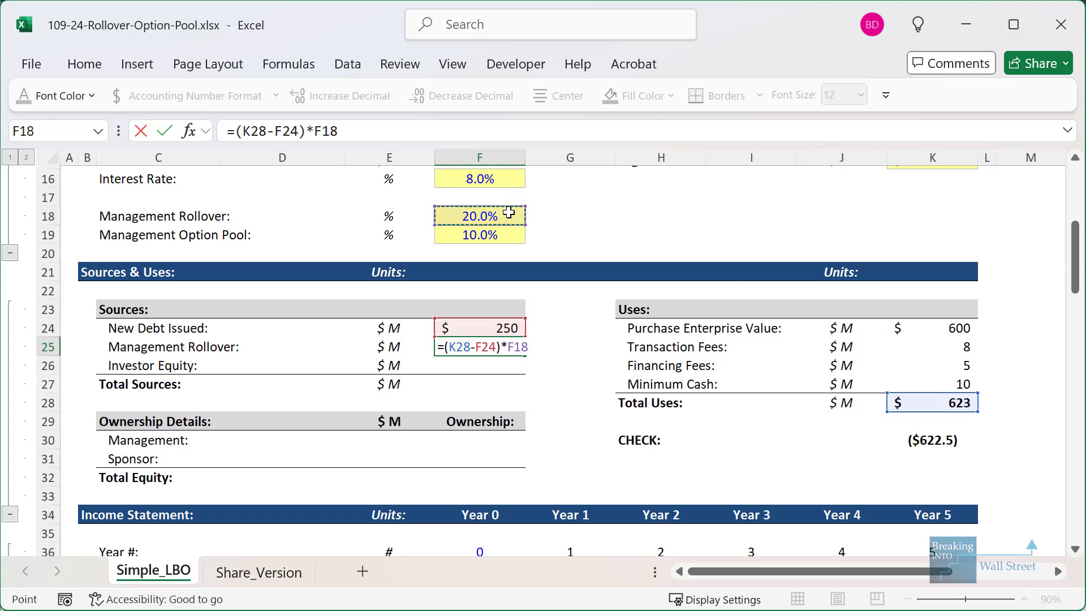
{"action": "key", "text": "F4"}
{"action": "key", "text": "Return"}
Set Investor Equity to =K28-SUM(F24:F25) and AutoSum Total Sources to 623
{"action": "type", "text": "="}
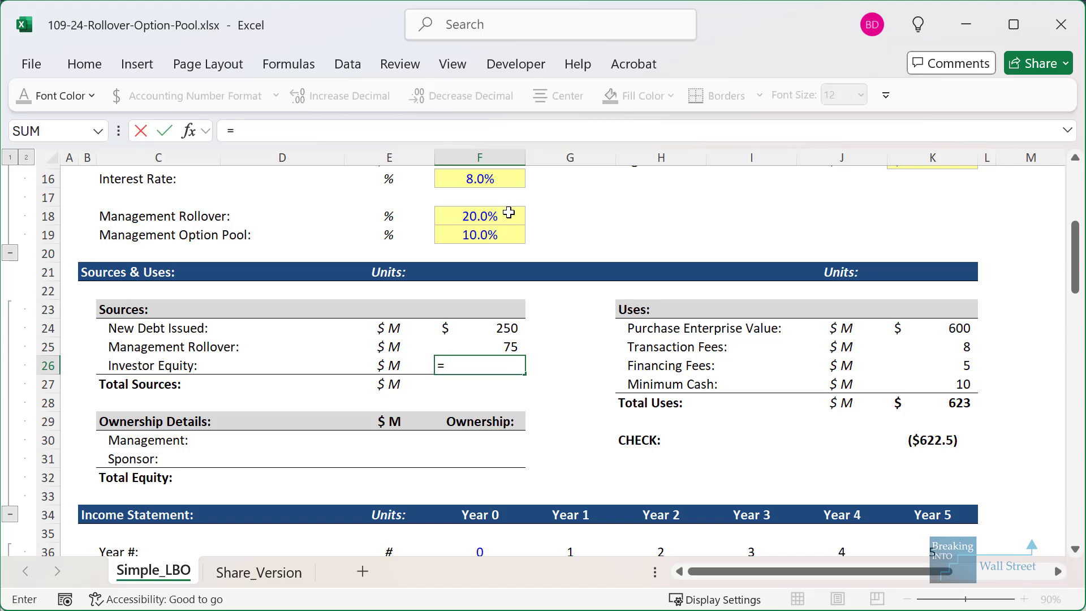
{"action": "key", "text": "Right"}
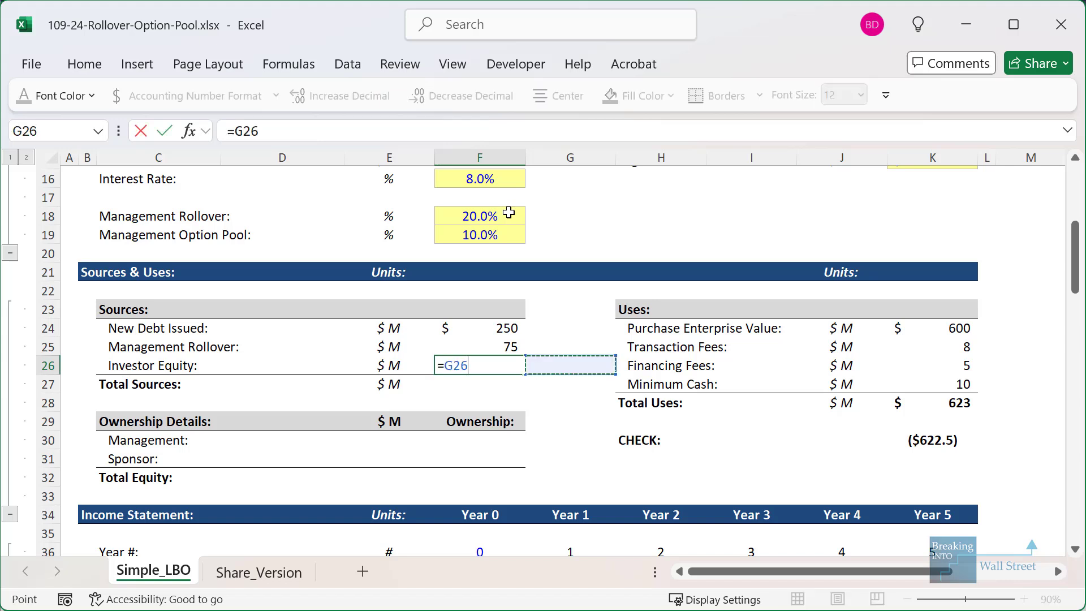
{"action": "key", "text": "Right"}
{"action": "key", "text": "Down"}
{"action": "key", "text": "Down"}
{"action": "key", "text": "Right"}
{"action": "key", "text": "Right"}
{"action": "key", "text": "Right"}
{"action": "type", "text": "-SU"}
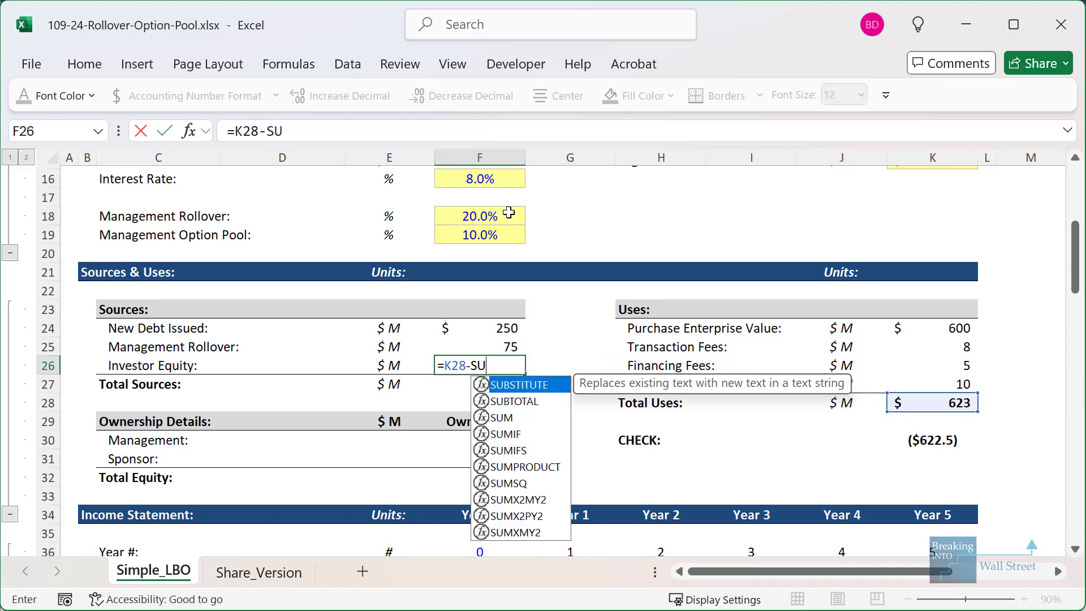
{"action": "type", "text": "M("}
{"action": "key", "text": "Up"}
{"action": "key", "text": "shift+Up"}
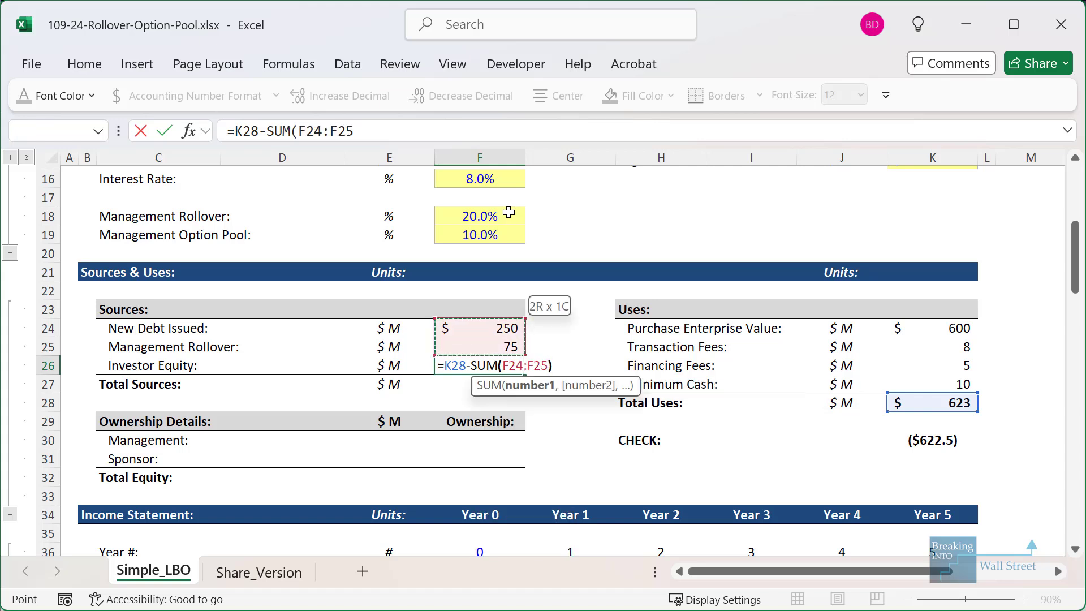
{"action": "key", "text": "Return"}
{"action": "key", "text": "alt+equal"}
{"action": "key", "text": "Return"}
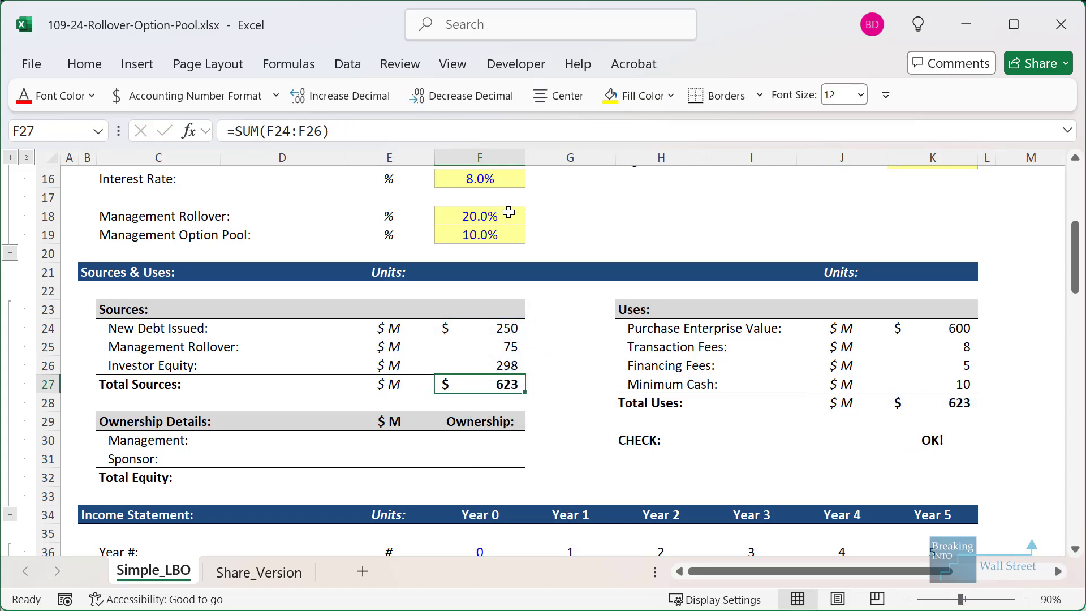
Link Management and Sponsor equity amounts in E30:E31 to the sources, pasting formulas only
{"action": "key", "text": "Down"}
{"action": "key", "text": "Down"}
{"action": "key", "text": "Down"}
{"action": "key", "text": "Left"}
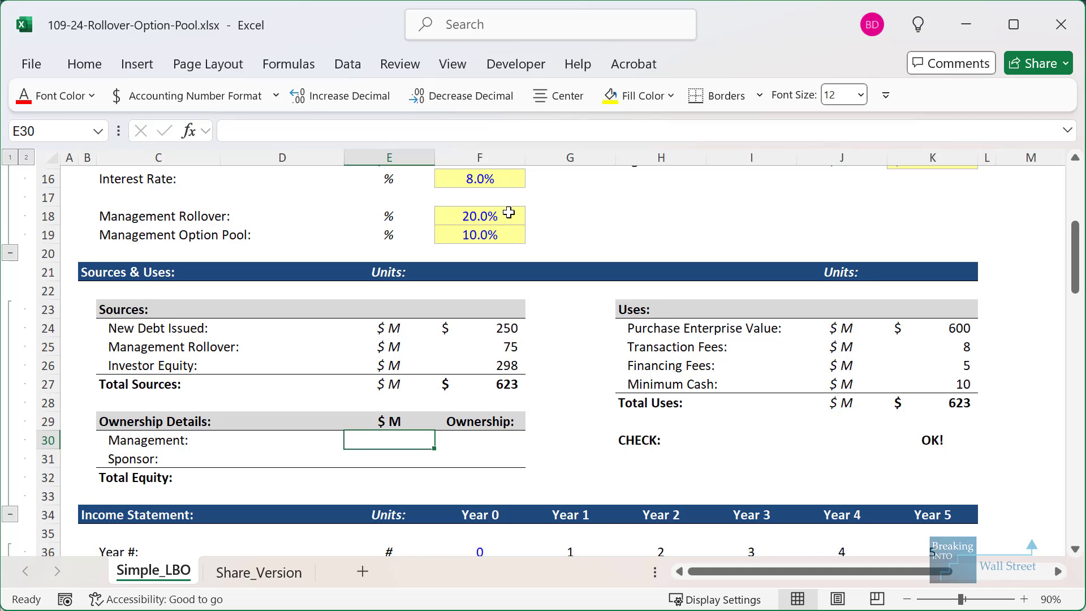
{"action": "type", "text": "="}
{"action": "key", "text": "Up"}
{"action": "key", "text": "Up"}
{"action": "key", "text": "Up"}
{"action": "key", "text": "Up"}
{"action": "key", "text": "Right"}
{"action": "key", "text": "Up"}
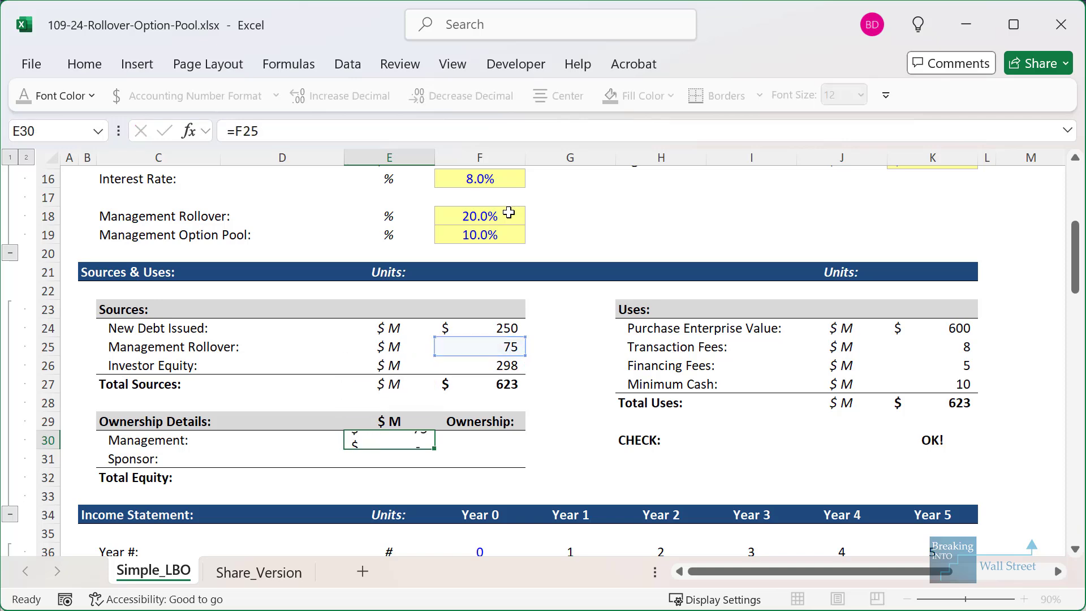
{"action": "key", "text": "ctrl+c"}
{"action": "key", "text": "shift+Down"}
{"action": "key", "text": "ctrl+alt+v"}
{"action": "key", "text": "f"}
{"action": "key", "text": "Return"}
{"action": "key", "text": "Right"}
Sum Total Equity in E32, giving 373
{"action": "type", "text": "="}
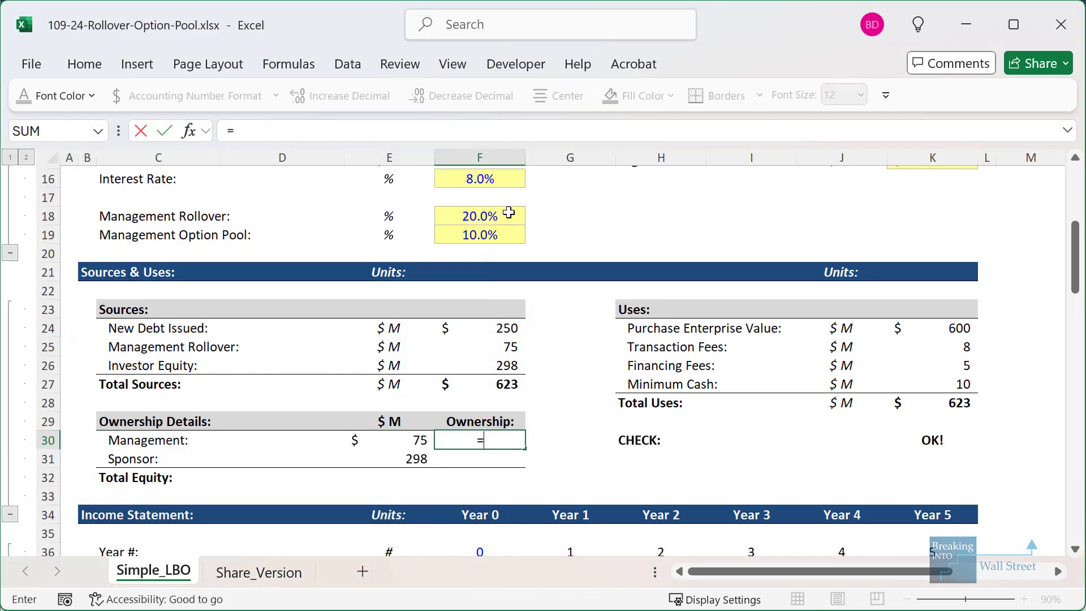
{"action": "key", "text": "Escape"}
{"action": "key", "text": "Left"}
{"action": "key", "text": "Down"}
Compute ownership as =E30/$E$32 filled down (20% and 80%), totalling 100%
{"action": "key", "text": "Down"}
{"action": "key", "text": "alt+equal"}
{"action": "key", "text": "ctrl+Return"}
{"action": "key", "text": "Up"}
{"action": "key", "text": "Up"}
{"action": "key", "text": "Right"}
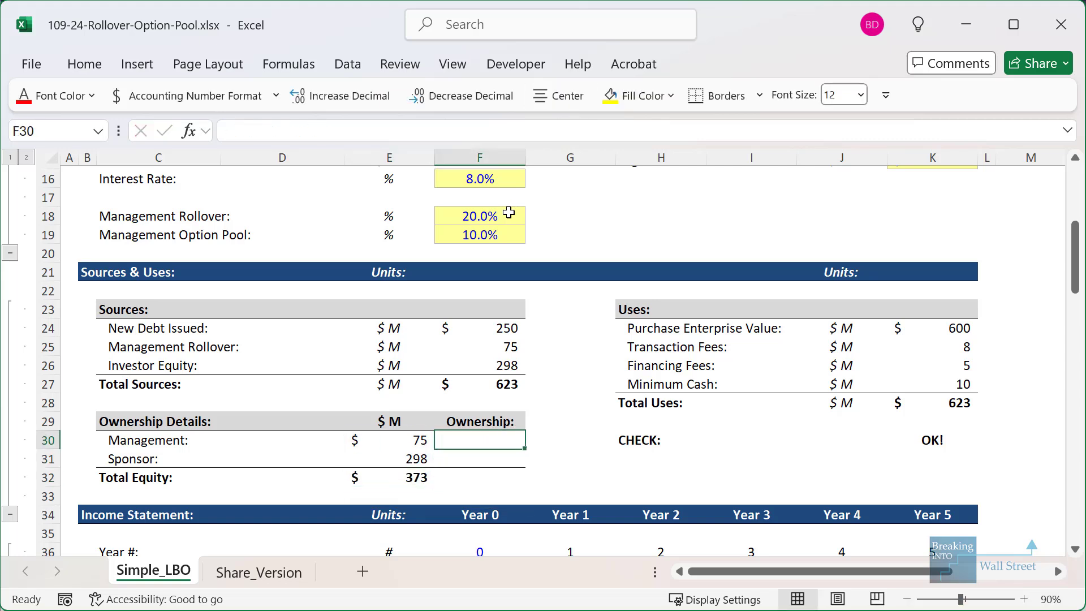
{"action": "type", "text": "="}
{"action": "key", "text": "Left"}
{"action": "type", "text": "/"}
{"action": "key", "text": "Down"}
{"action": "key", "text": "Down"}
{"action": "key", "text": "F4"}
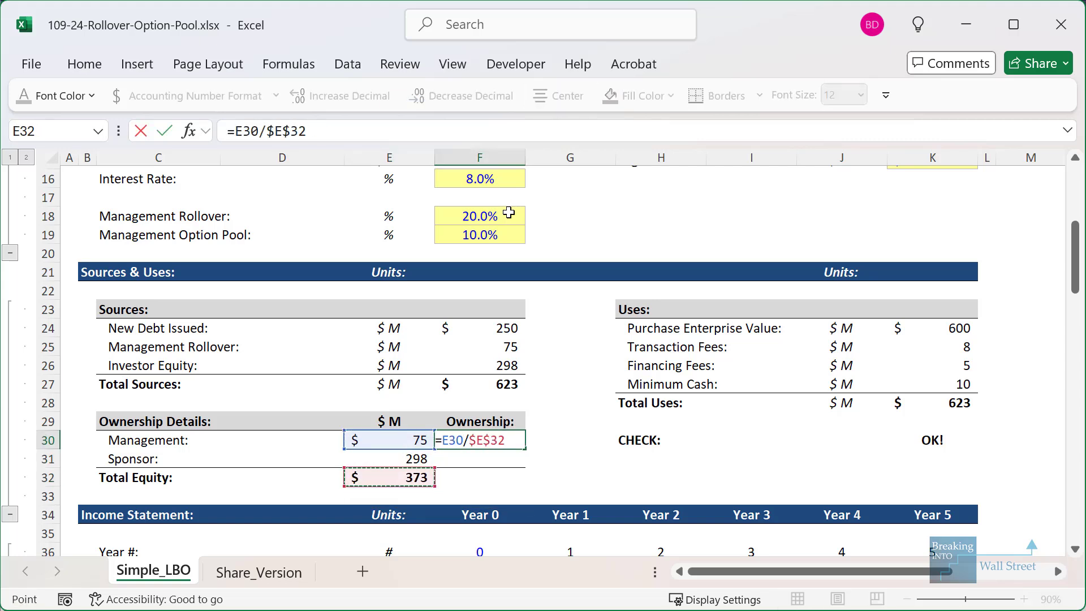
{"action": "key", "text": "ctrl+Return"}
{"action": "key", "text": "shift+Down"}
{"action": "key", "text": "ctrl+d"}
{"action": "key", "text": "Down"}
{"action": "key", "text": "Down"}
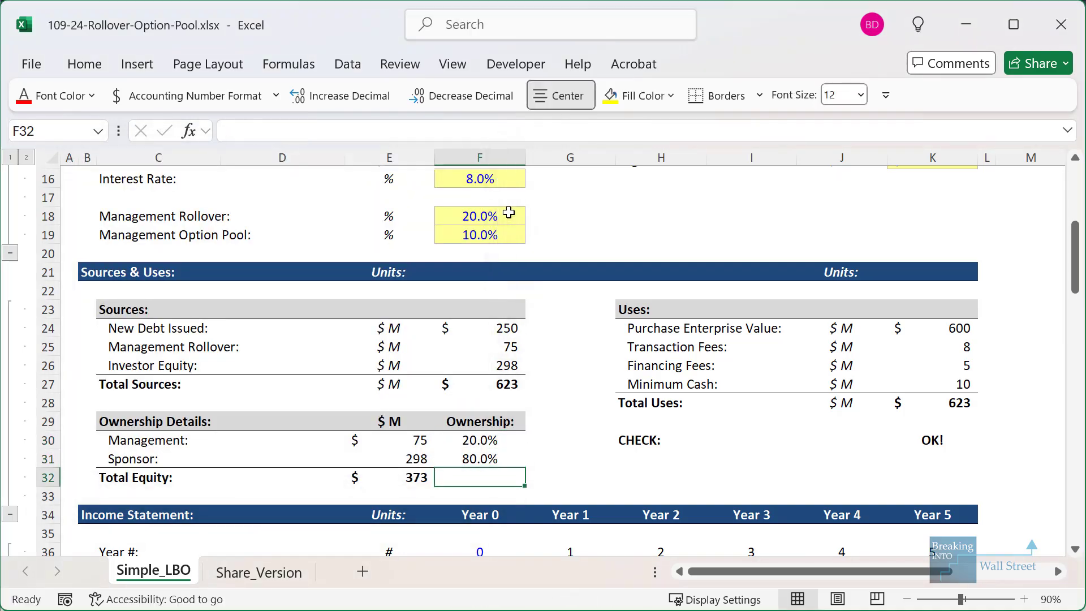
{"action": "key", "text": "alt+equal"}
{"action": "key", "text": "ctrl+Return"}
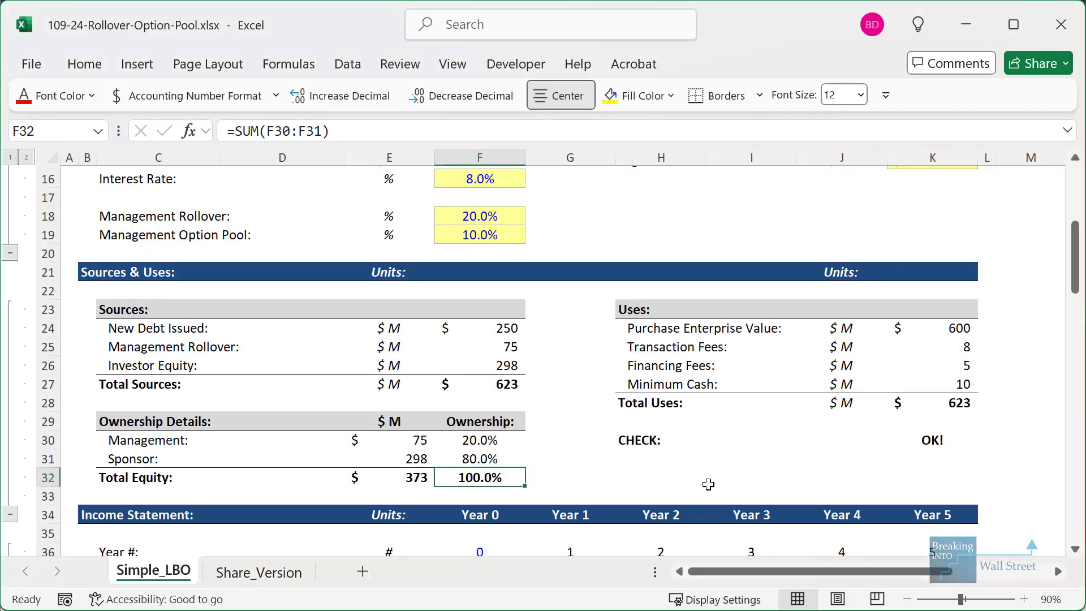
Review the Returns Calculations rows: Year 1 exit multiple, EBITDA, Exit Enterprise Value and Net Debt formulas
{"action": "scroll", "coordinate": [707, 483], "scroll_direction": "down", "scroll_amount": 16}
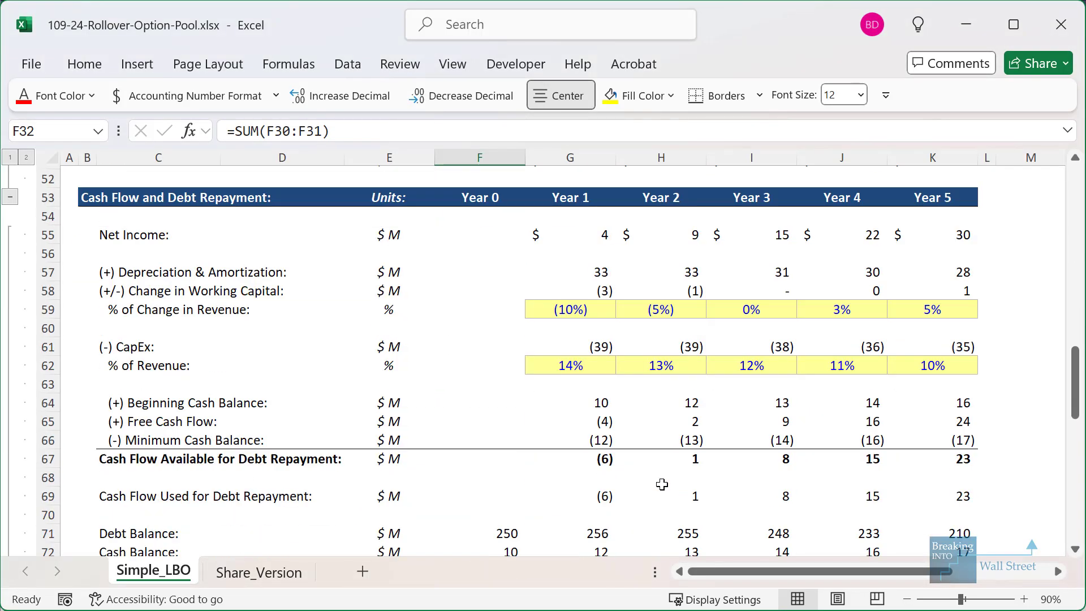
{"action": "scroll", "coordinate": [661, 484], "scroll_direction": "down", "scroll_amount": 3}
{"action": "left_click", "coordinate": [596, 415]}
{"action": "scroll", "coordinate": [603, 346], "scroll_direction": "down", "scroll_amount": 2}
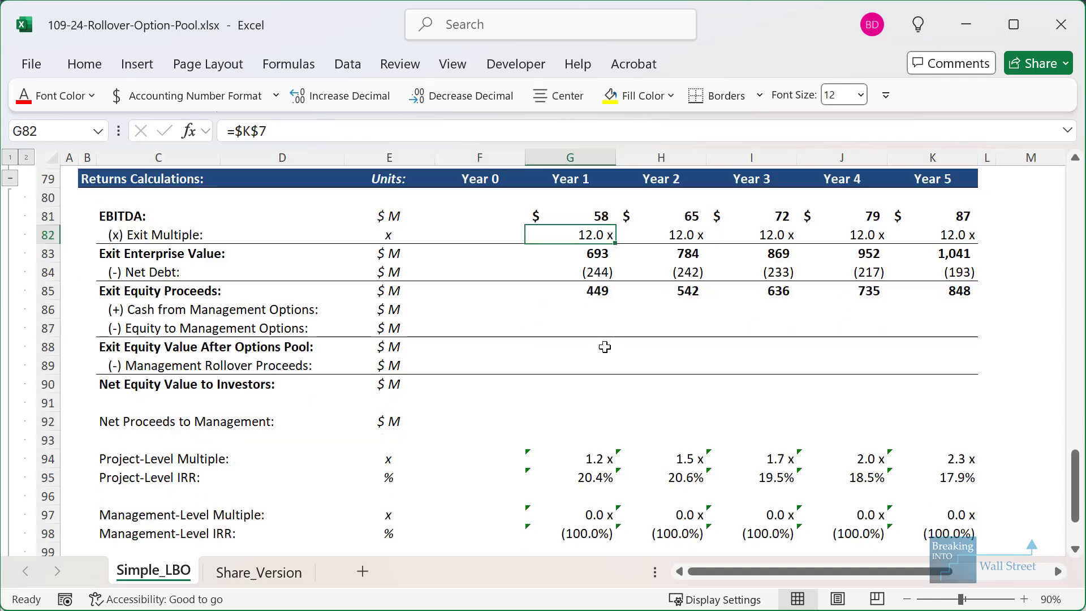
{"action": "key", "text": "Up"}
{"action": "key", "text": "shift+space"}
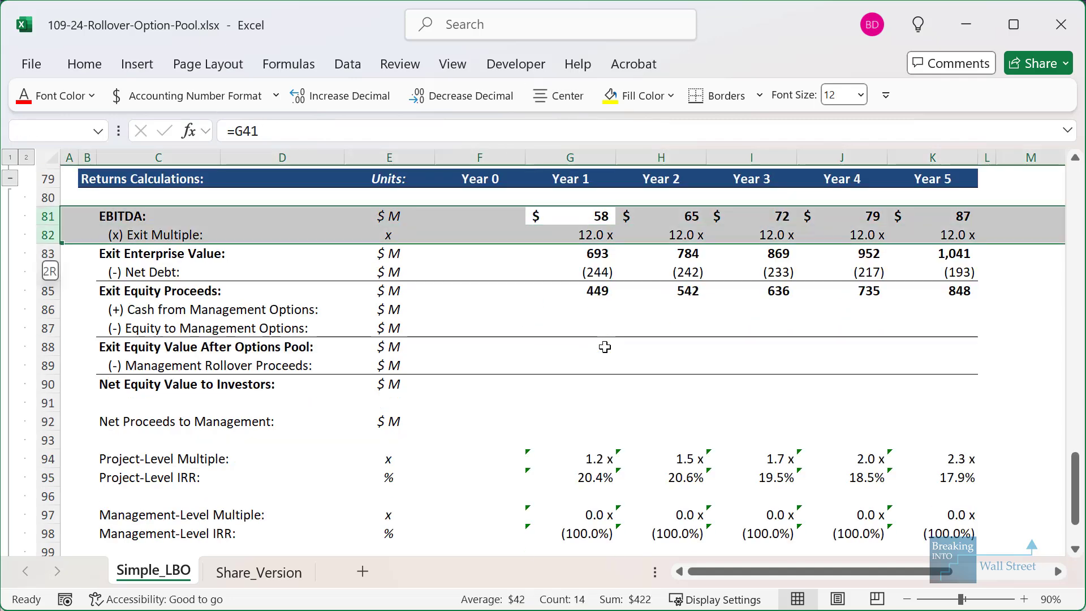
{"action": "key", "text": "Down"}
{"action": "key", "text": "Down"}
{"action": "key", "text": "F2"}
{"action": "key", "text": "Return"}
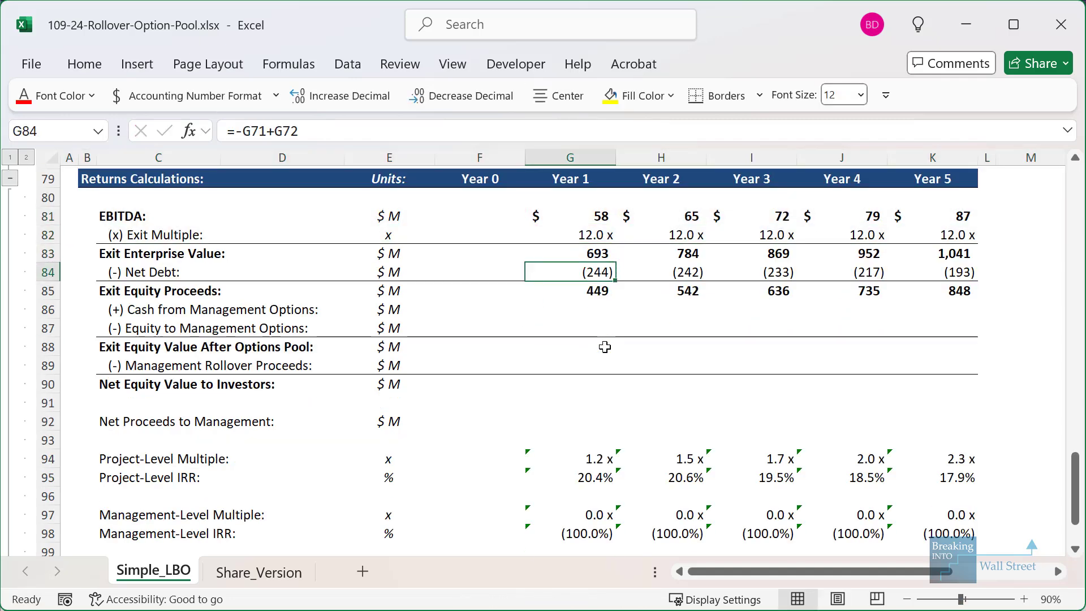
{"action": "key", "text": "Down"}
{"action": "key", "text": "Down"}
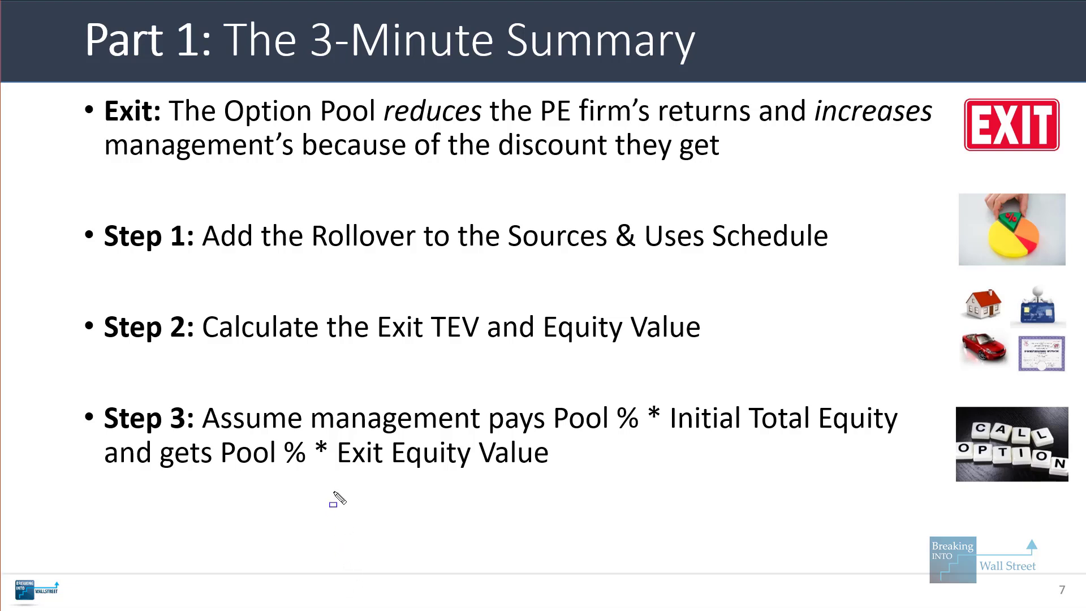
{"action": "left_click_drag", "start_coordinate": [330, 432], "coordinate": [593, 484]}
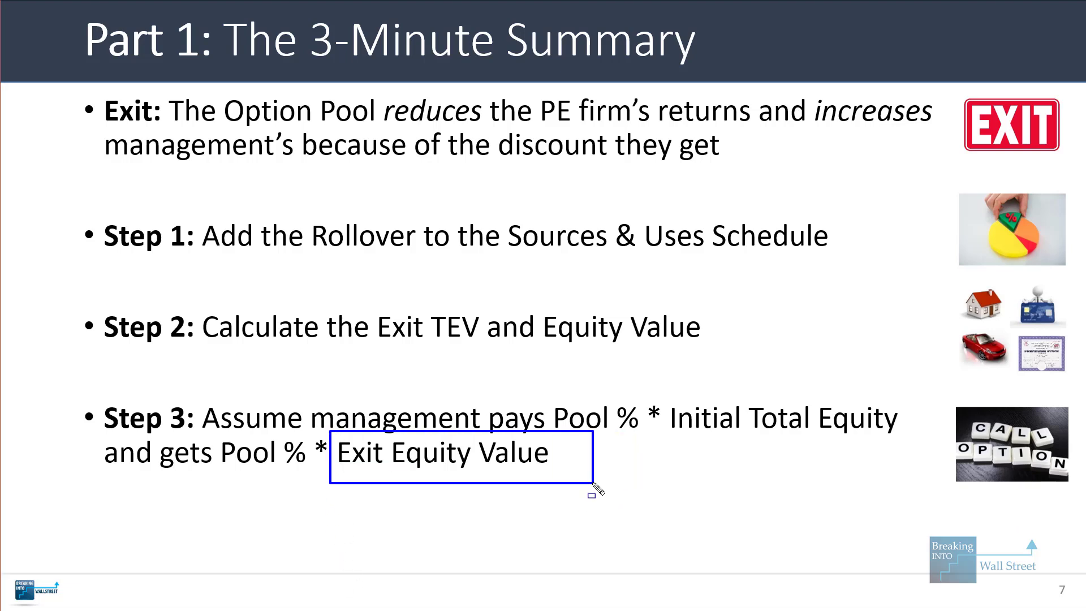
{"action": "mouse_move", "coordinate": [669, 400]}
{"action": "left_mouse_down"}
{"action": "mouse_move", "coordinate": [903, 465]}
{"action": "mouse_move", "coordinate": [919, 445]}
{"action": "left_mouse_up"}
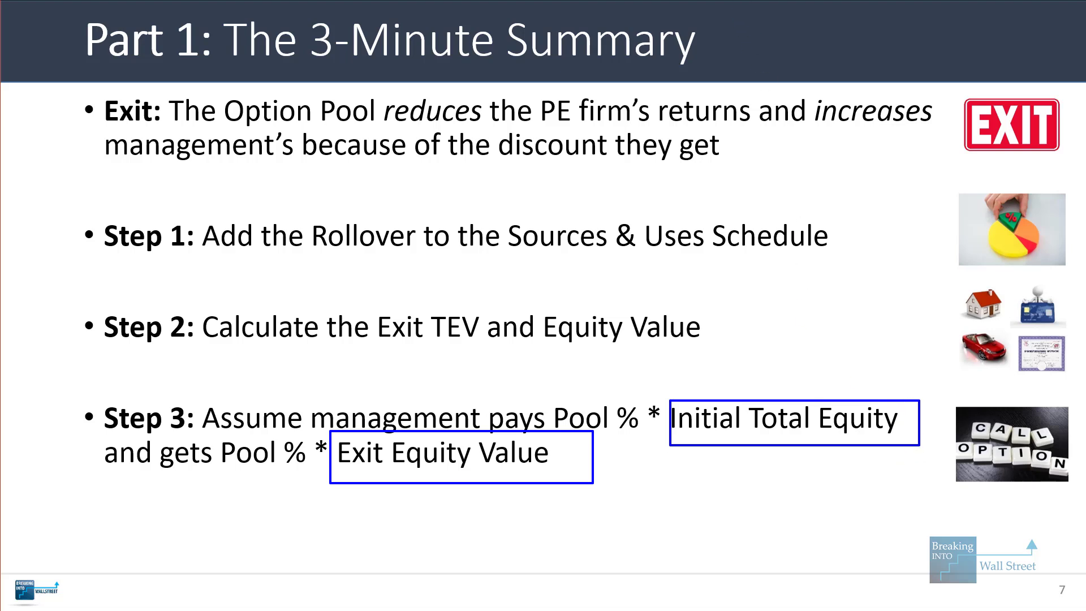
{"action": "key", "text": "e"}
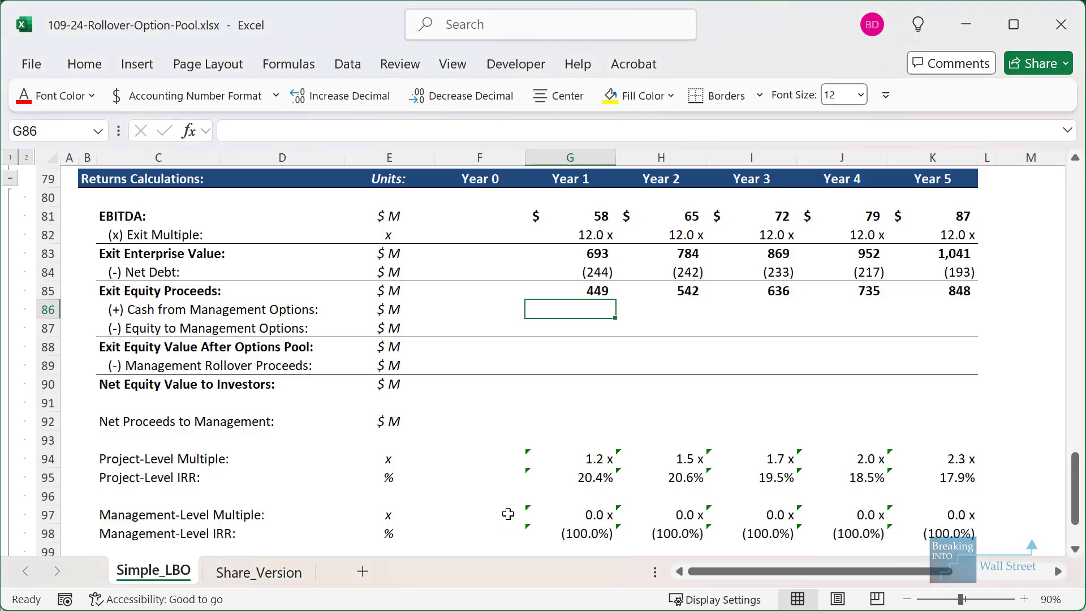
Enter =IF(G85>$E$32,F19*E32,0) in G86 for Year 1 Cash from Management Options
{"action": "type", "text": "=i"}
{"action": "key", "text": "Tab"}
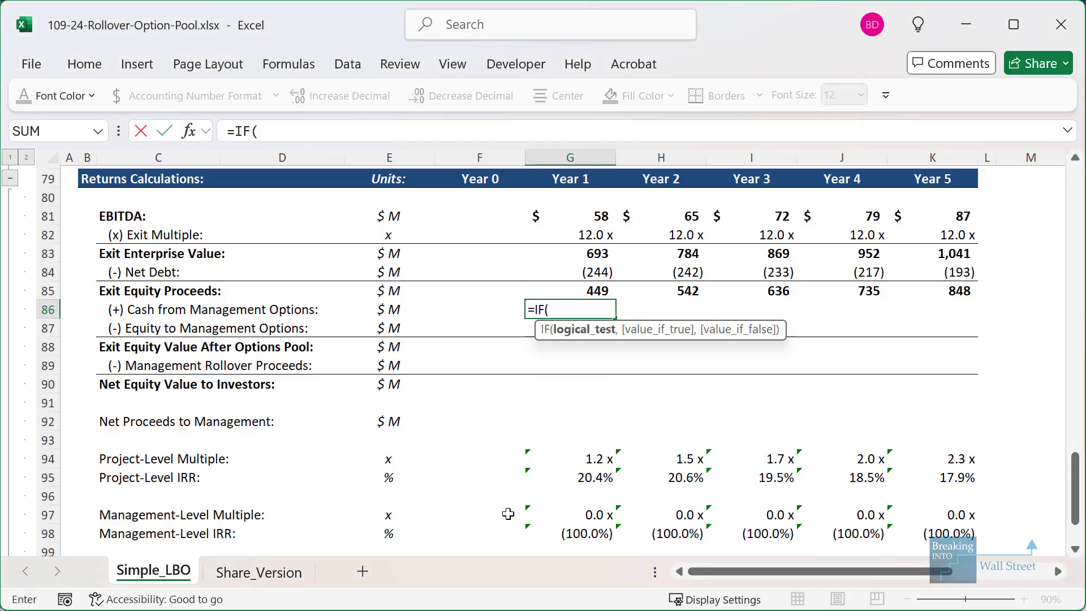
{"action": "key", "text": "Up"}
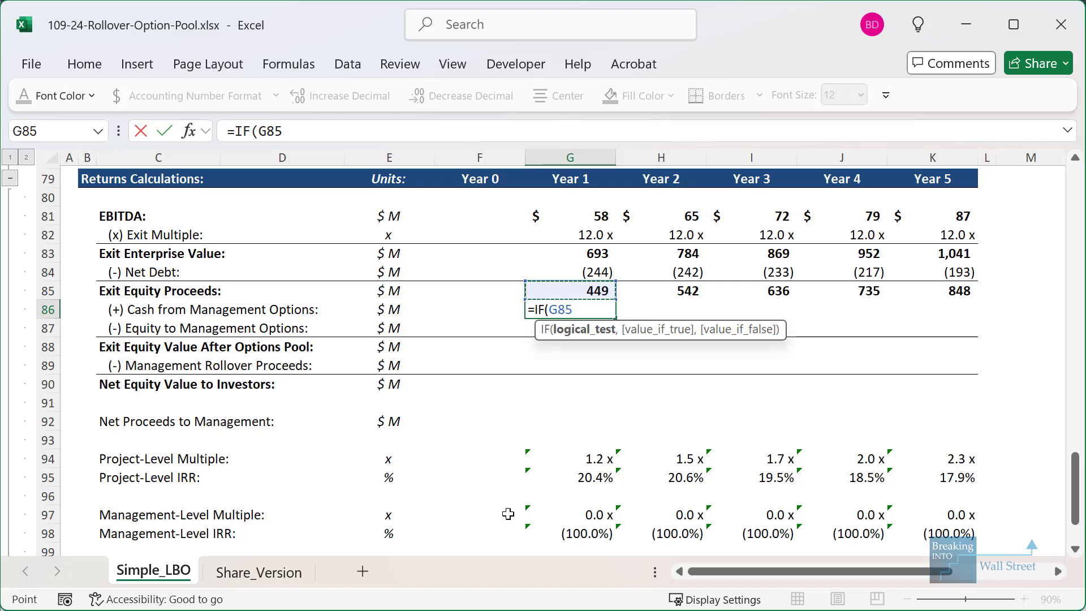
{"action": "type", "text": ">"}
{"action": "scroll", "coordinate": [432, 411], "scroll_direction": "up", "scroll_amount": 20}
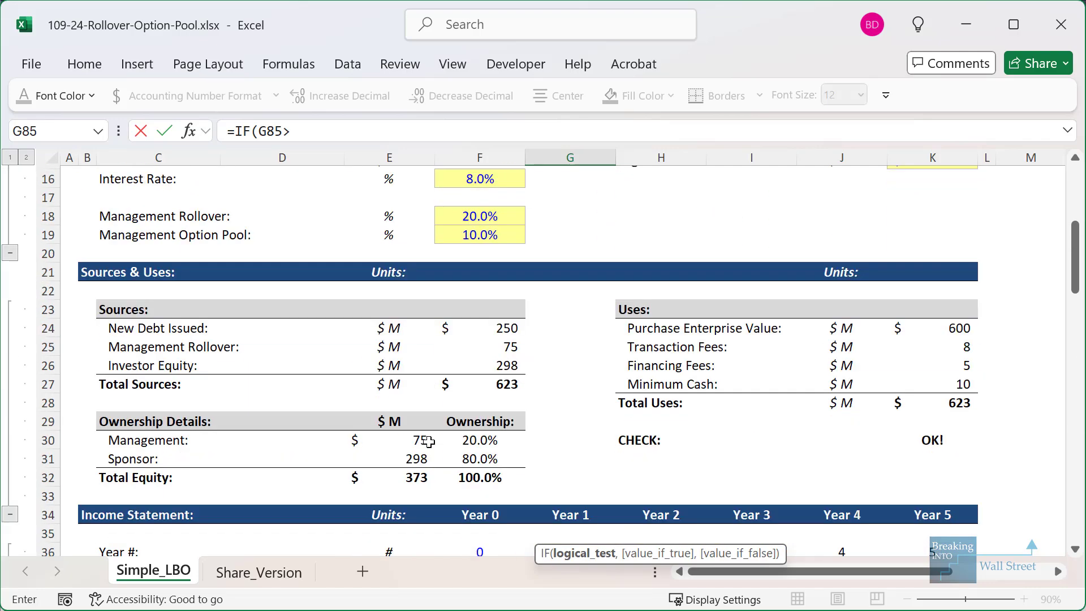
{"action": "left_click", "coordinate": [406, 477]}
{"action": "scroll", "coordinate": [573, 465], "scroll_direction": "down", "scroll_amount": 1}
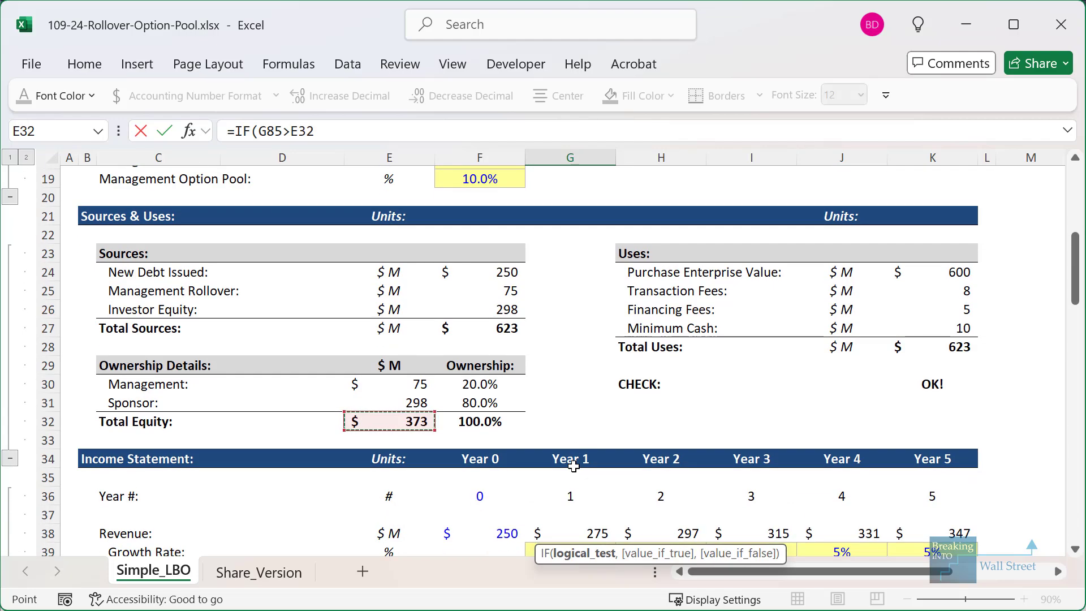
{"action": "key", "text": "F4"}
{"action": "type", "text": ","}
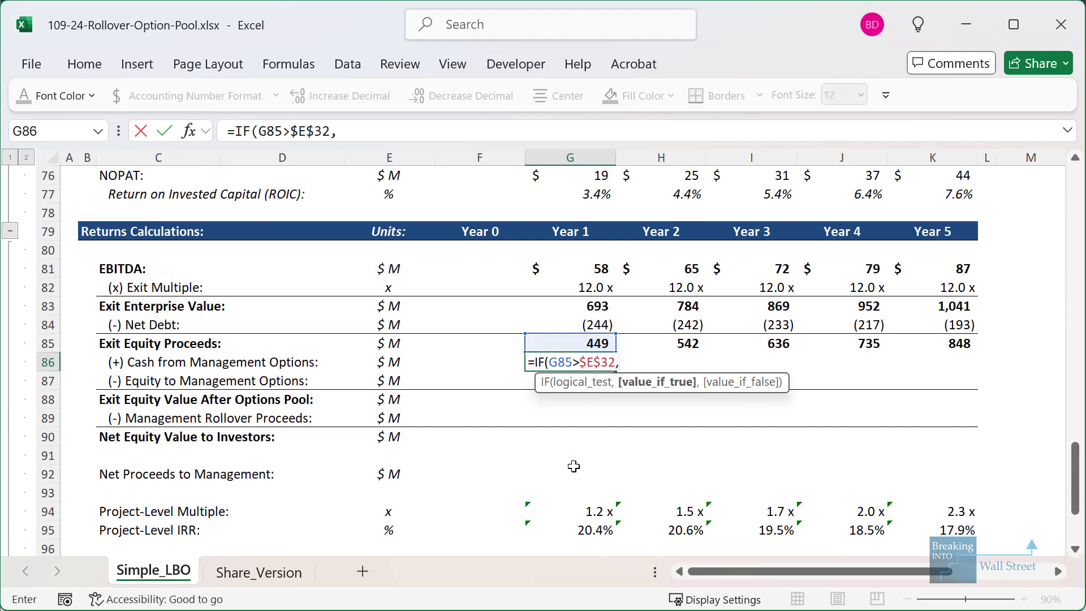
{"action": "scroll", "coordinate": [573, 465], "scroll_direction": "up", "scroll_amount": 19}
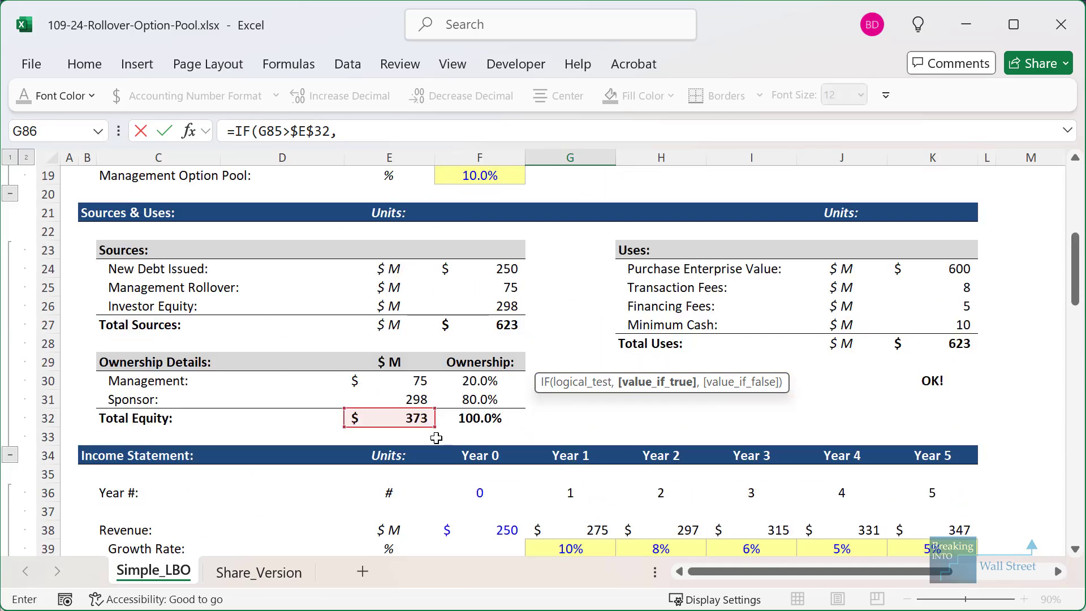
{"action": "scroll", "coordinate": [475, 390], "scroll_direction": "up", "scroll_amount": 2}
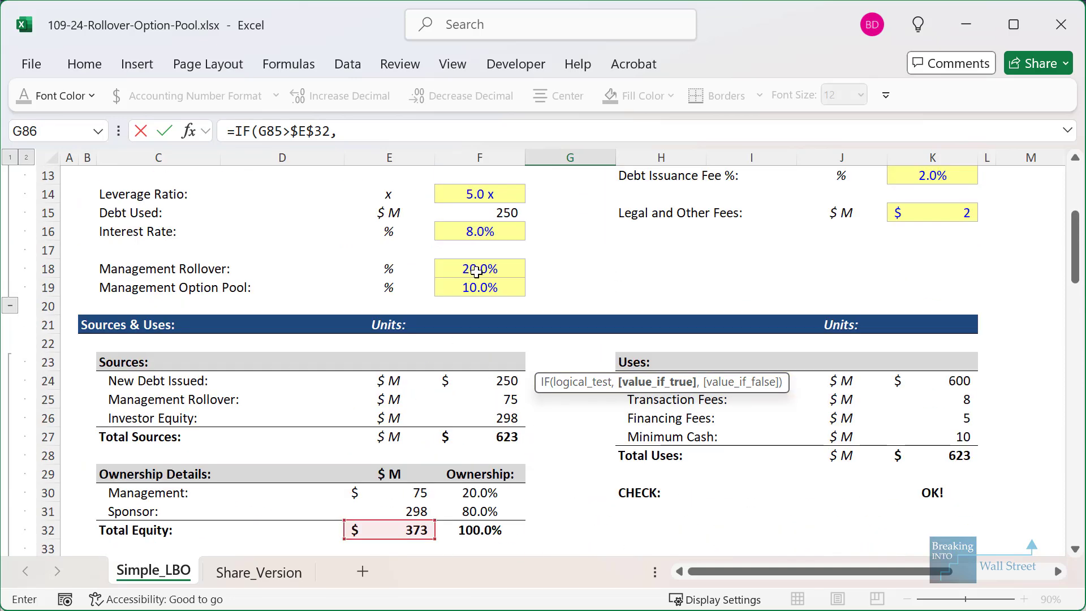
{"action": "left_click", "coordinate": [477, 269]}
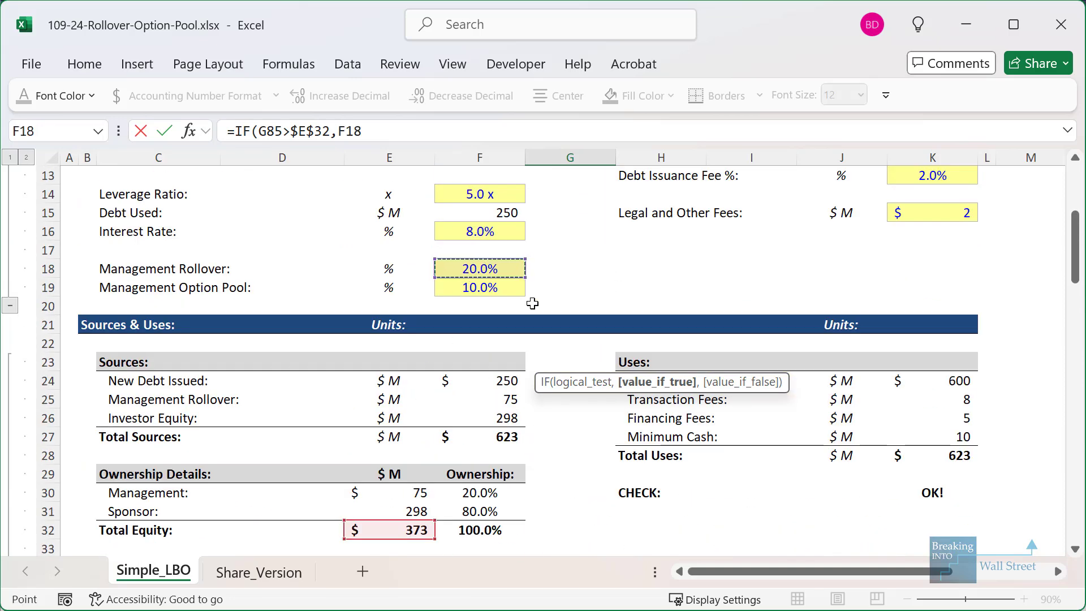
{"action": "key", "text": "Down"}
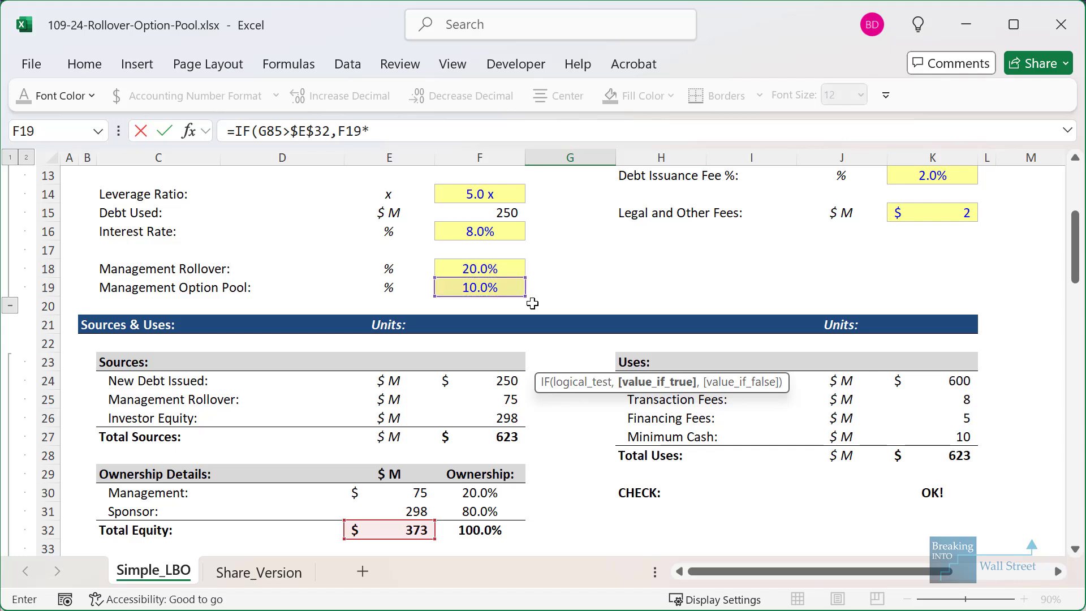
{"action": "scroll", "coordinate": [480, 367], "scroll_direction": "down", "scroll_amount": 1}
{"action": "left_click", "coordinate": [383, 471]}
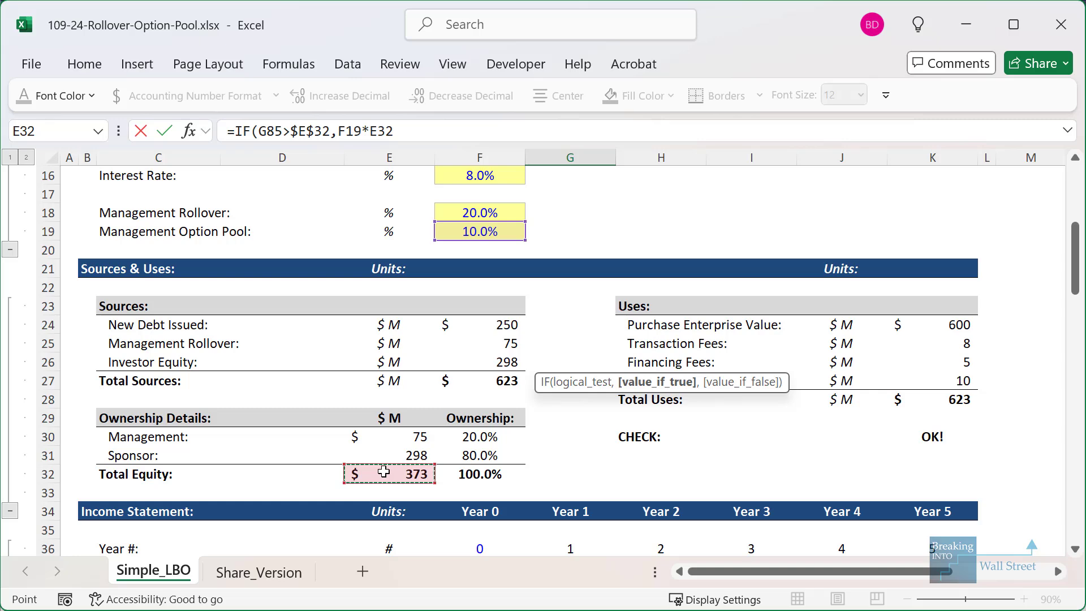
{"action": "type", "text": ",0"}
{"action": "key", "text": "ctrl+Return"}
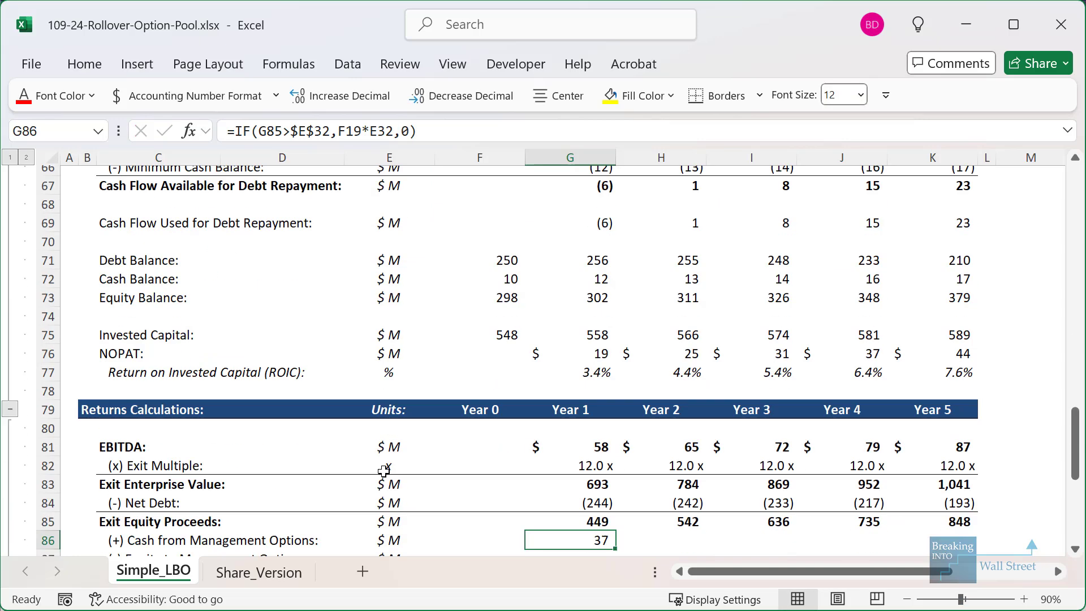
Make the F19 and E32 references absolute in G86, giving 37
{"action": "scroll", "coordinate": [384, 471], "scroll_direction": "down", "scroll_amount": 2}
{"action": "key", "text": "F2"}
{"action": "key", "text": "Left"}
{"action": "key", "text": "Left"}
{"action": "key", "text": "Left"}
{"action": "key", "text": "F4"}
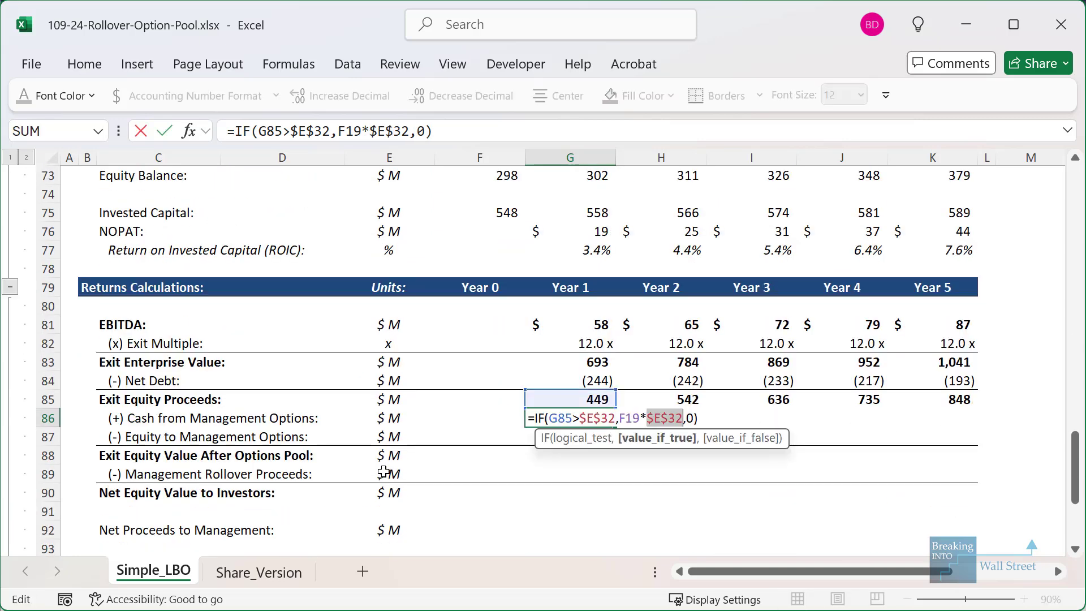
{"action": "key", "text": "Left"}
{"action": "key", "text": "Left"}
{"action": "key", "text": "Left"}
{"action": "key", "text": "Left"}
{"action": "key", "text": "Left"}
{"action": "key", "text": "Left"}
{"action": "key", "text": "F4"}
{"action": "key", "text": "ctrl+Return"}
{"action": "key", "text": "Down"}
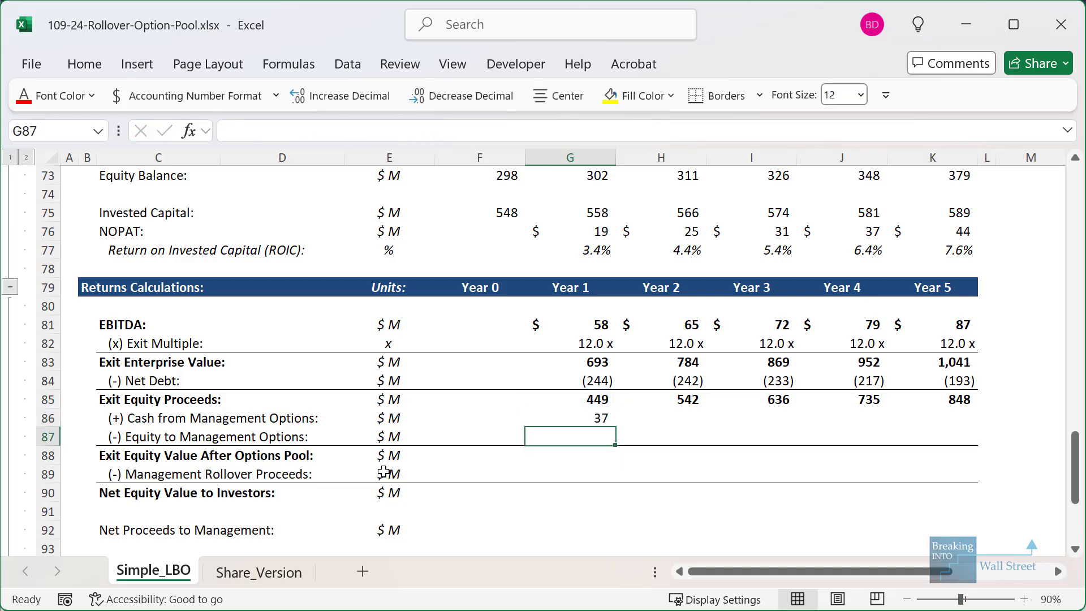
{"action": "scroll", "coordinate": [452, 513], "scroll_direction": "down", "scroll_amount": 1}
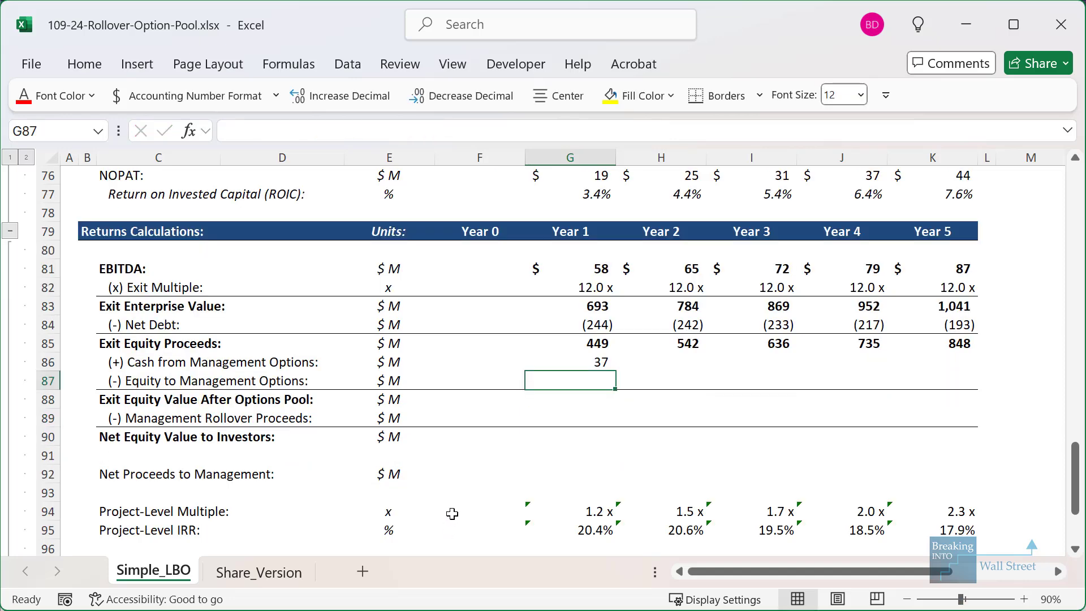
Enter =-IF(G86>0,G85*$F$19) in G87 for Equity to Management Options
{"action": "type", "text": "=IF("}
{"action": "key", "text": "Up"}
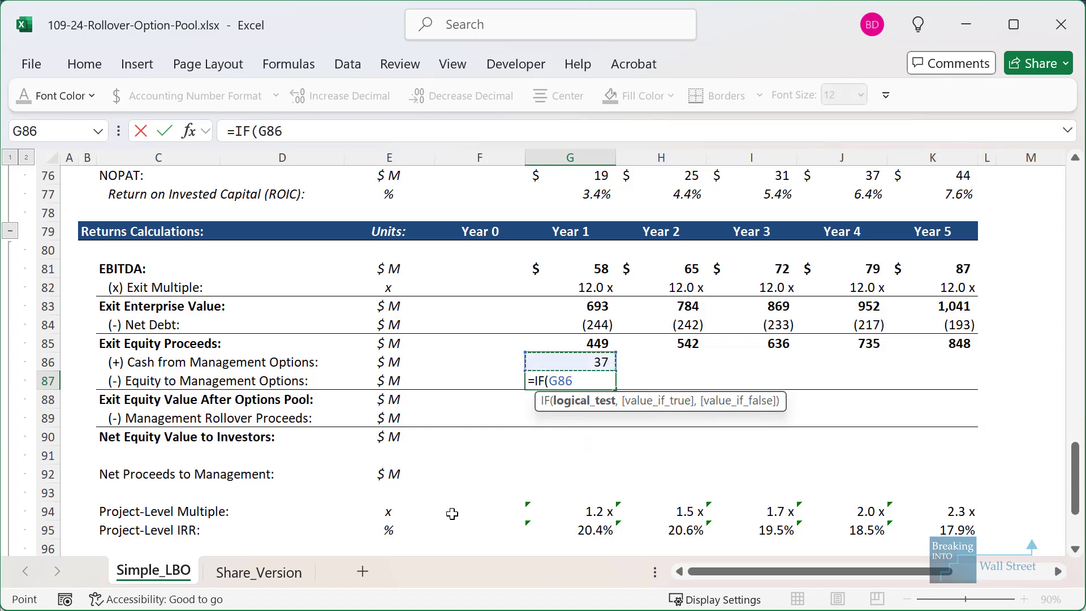
{"action": "type", "text": ">0,"}
{"action": "key", "text": "Up"}
{"action": "key", "text": "Up"}
{"action": "key", "text": "Up"}
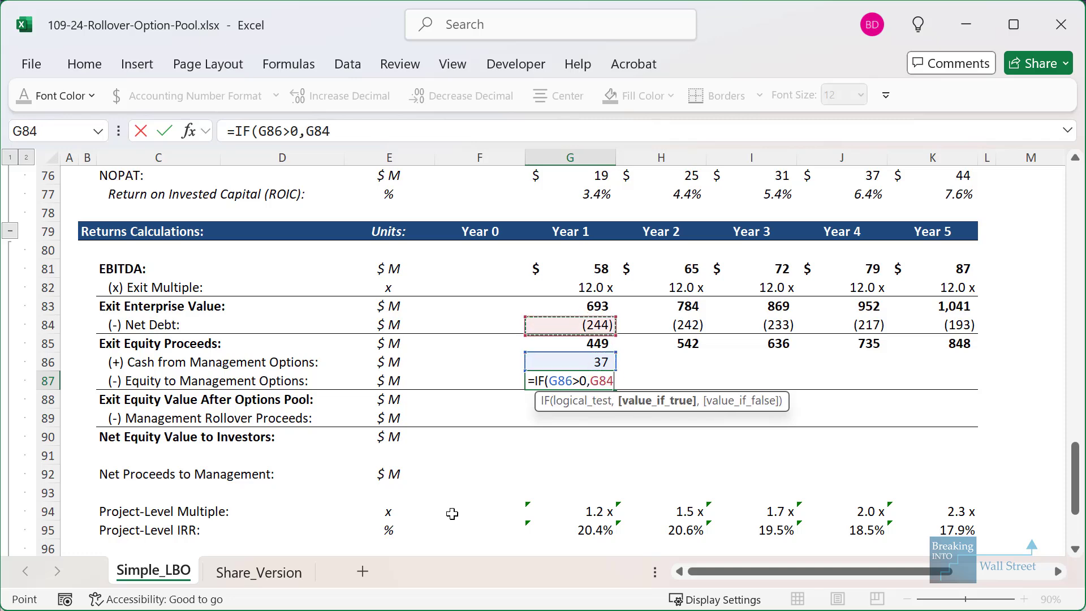
{"action": "key", "text": "Down"}
{"action": "type", "text": "*"}
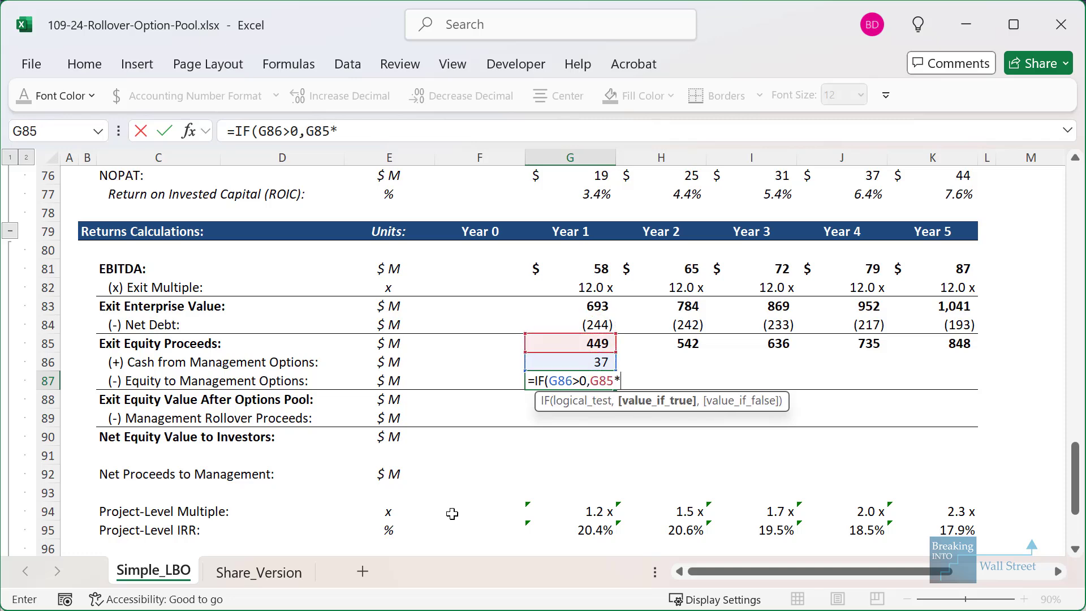
{"action": "scroll", "coordinate": [472, 487], "scroll_direction": "up", "scroll_amount": 20}
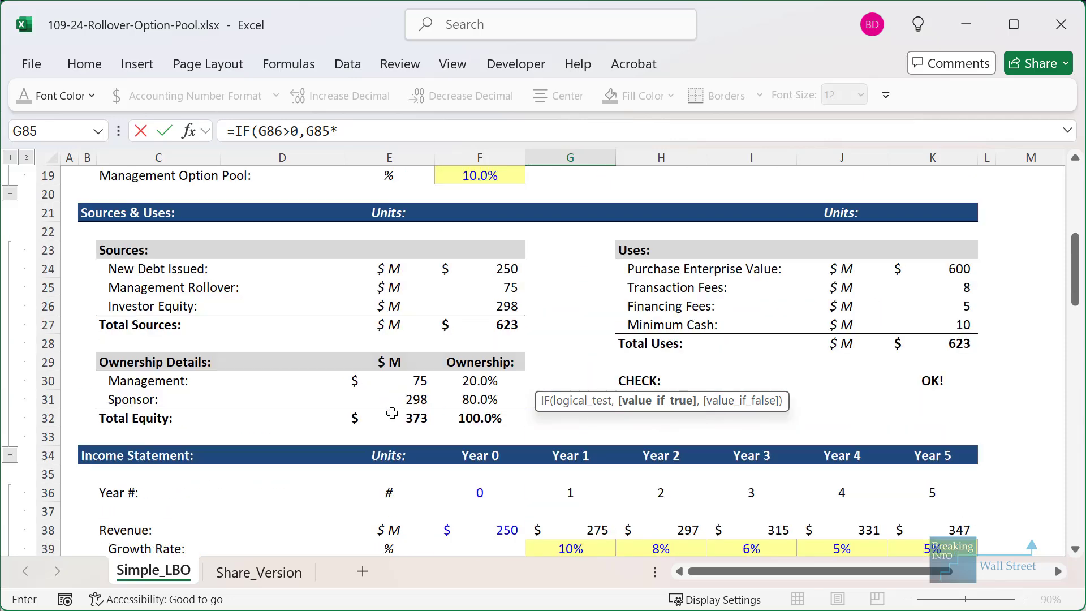
{"action": "left_click", "coordinate": [473, 287]}
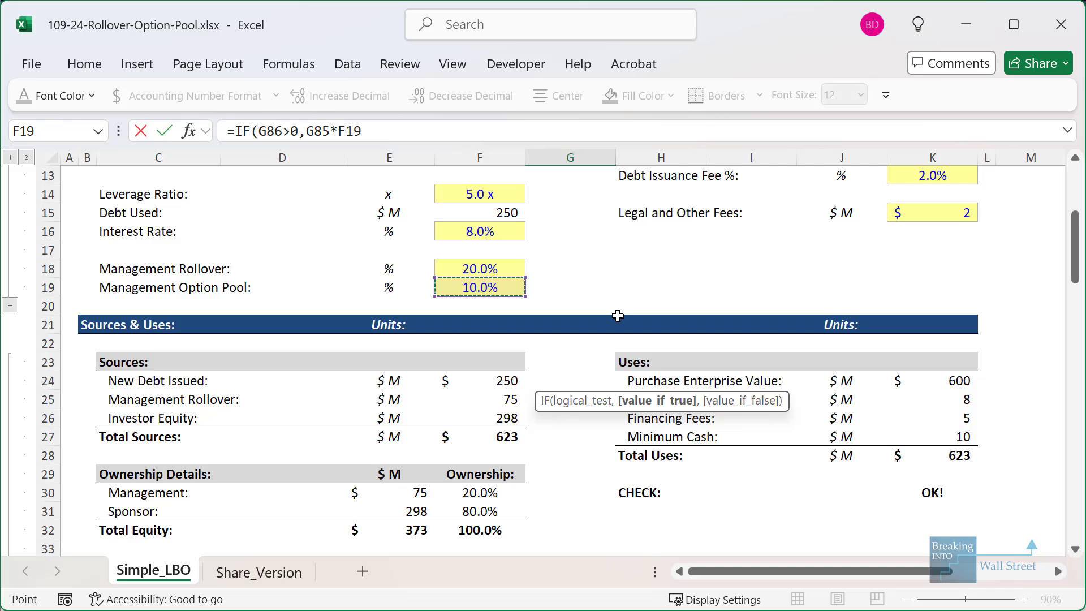
{"action": "key", "text": "F4"}
{"action": "type", "text": ")"}
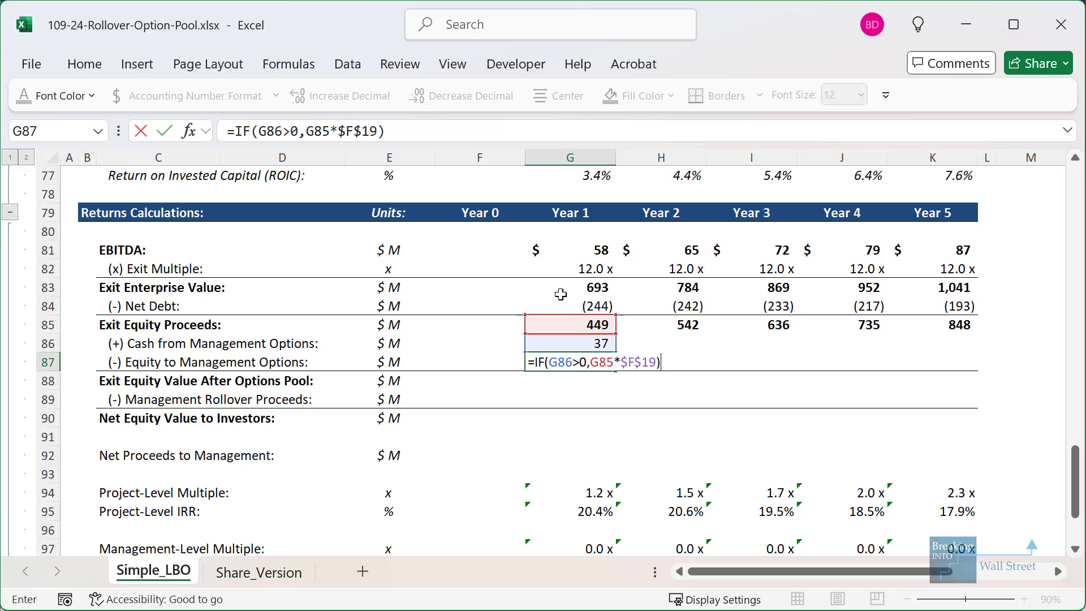
{"action": "left_click", "coordinate": [552, 362]}
{"action": "key", "text": "Left"}
{"action": "key", "text": "Left"}
{"action": "key", "text": "Left"}
{"action": "type", "text": "-"}
{"action": "key", "text": "Return"}
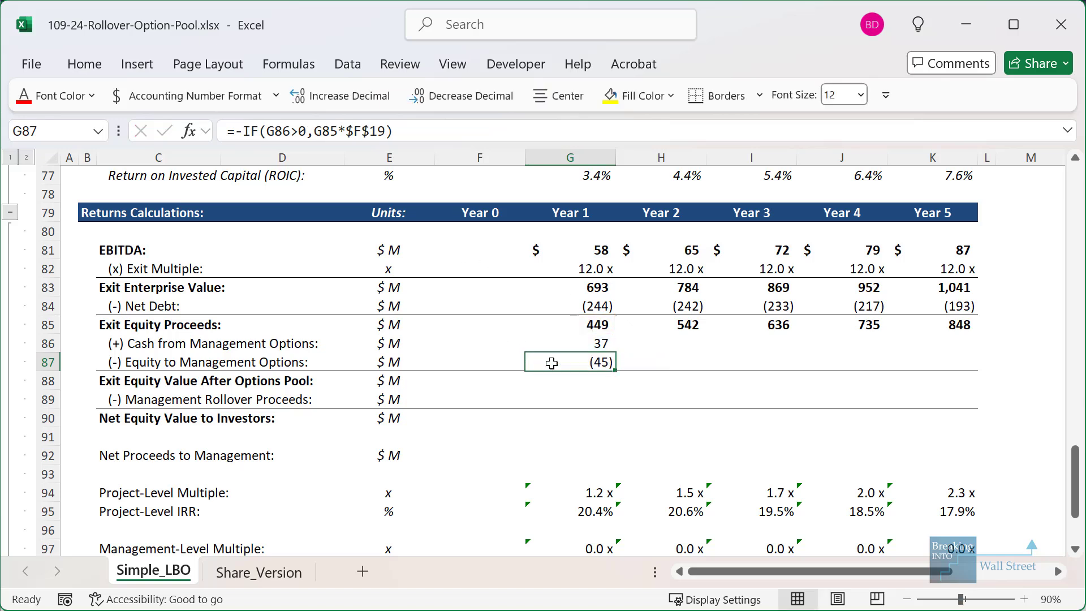
Set Exit Equity Value After Options Pool in G88 to =SUM(G85:G87)
{"action": "type", "text": "=SUM("}
{"action": "key", "text": "Up"}
{"action": "key", "text": "shift+Up"}
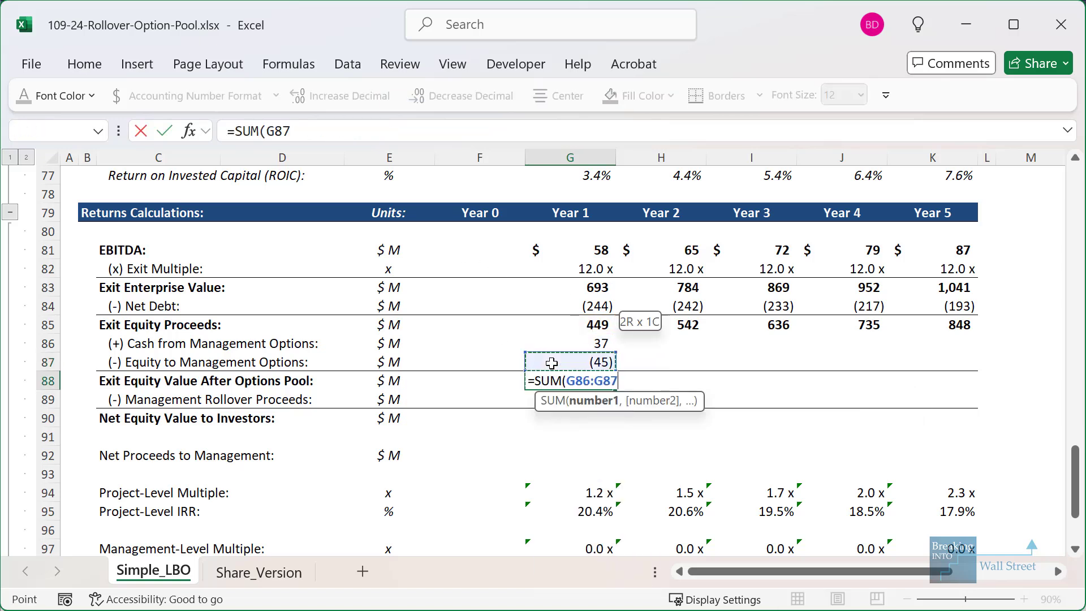
{"action": "key", "text": "shift+Up"}
{"action": "key", "text": "Return"}
Copy the three Year 1 formulas G86:G88 across Years 2–5 (H through K)
{"action": "left_click", "coordinate": [552, 362]}
{"action": "key", "text": "Up"}
{"action": "key", "text": "shift+Down"}
{"action": "key", "text": "shift+Down"}
{"action": "key", "text": "ctrl+c"}
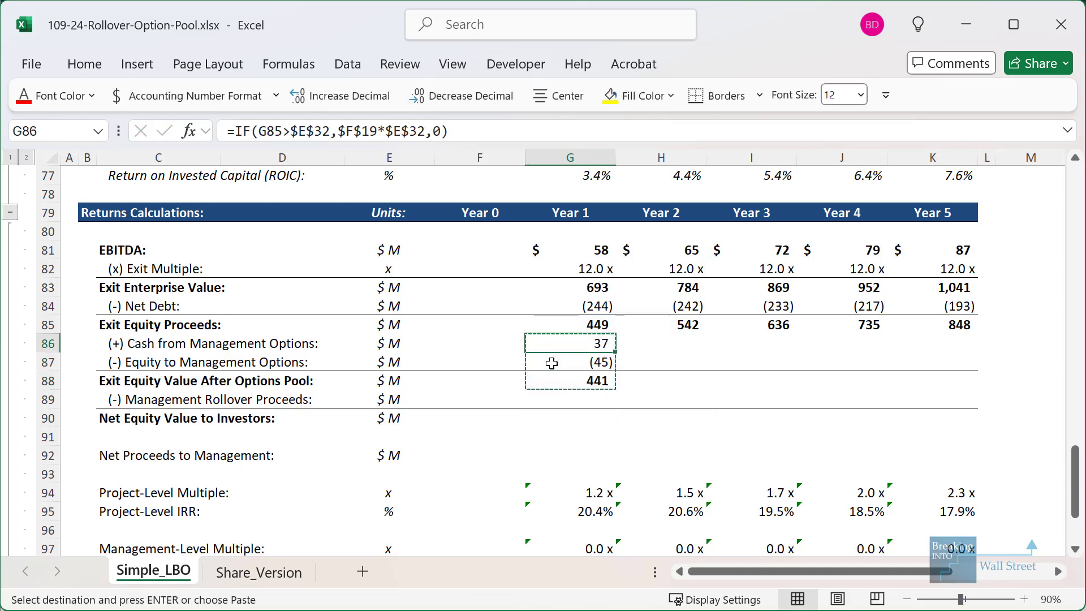
{"action": "key", "text": "shift+Right"}
{"action": "key", "text": "shift+Right"}
{"action": "key", "text": "shift+Right"}
{"action": "key", "text": "shift+Right"}
{"action": "key", "text": "ctrl+v"}
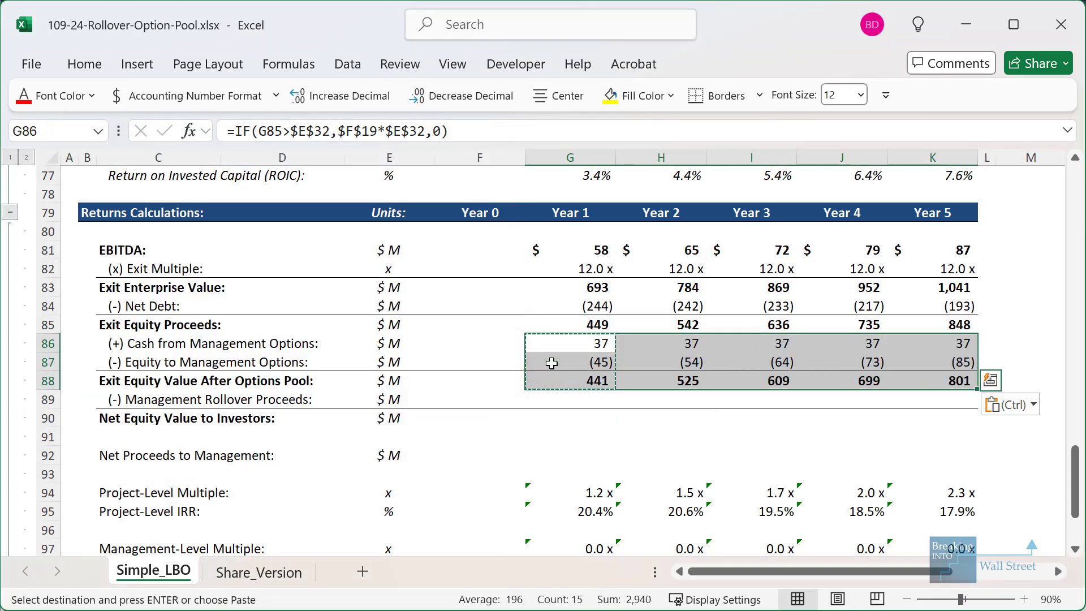
{"action": "key", "text": "Escape"}
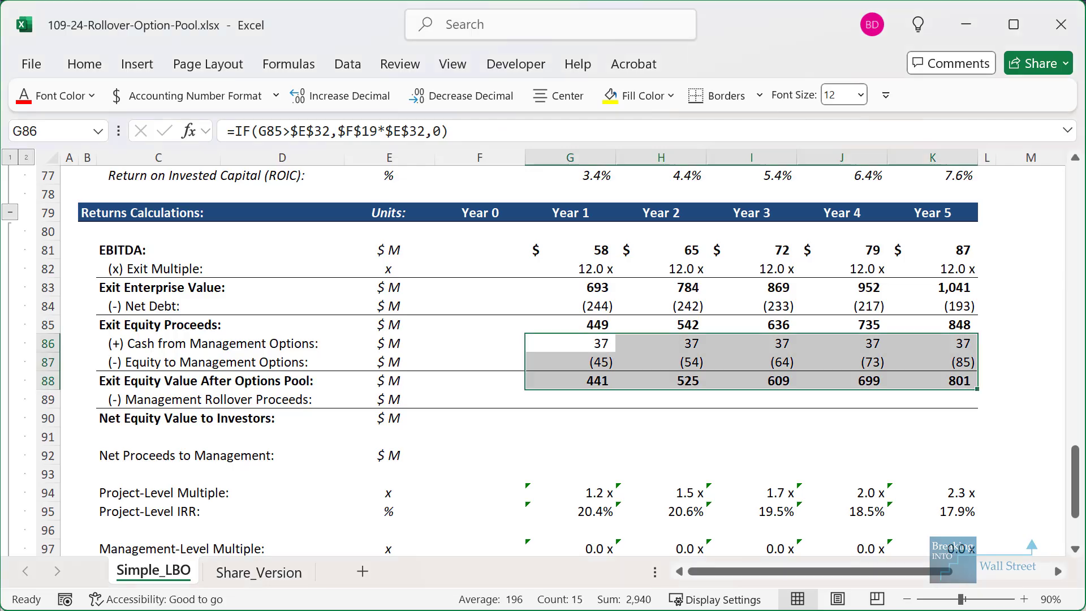
{"action": "key", "text": "Down"}
{"action": "key", "text": "Down"}
{"action": "key", "text": "Down"}
Set Management Rollover Proceeds to negative exit equity after options pool times the absolute 20% ownership
{"action": "type", "text": "=-"}
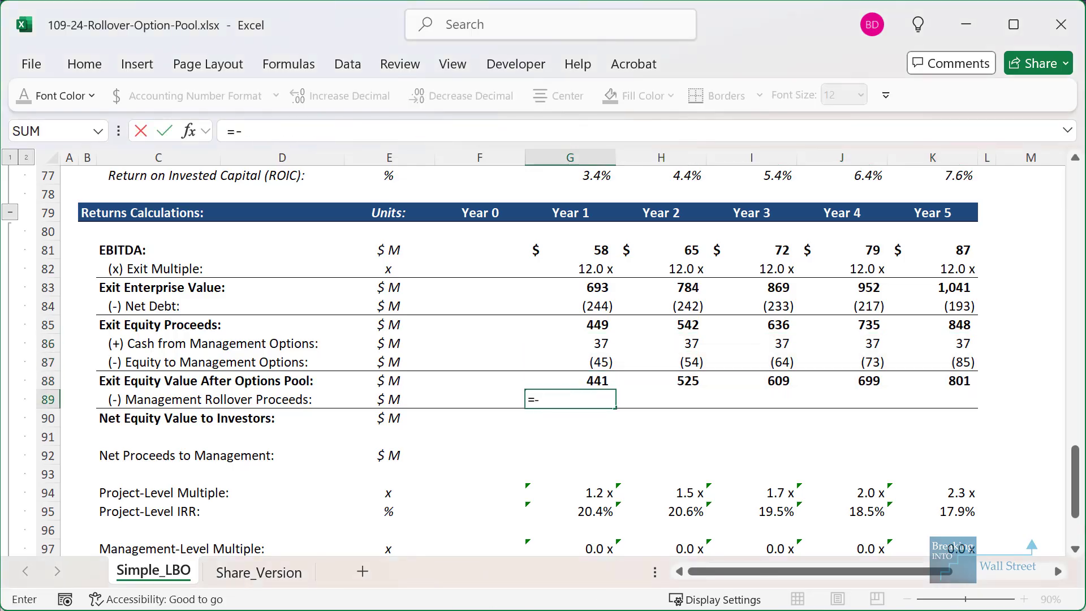
{"action": "key", "text": "Up"}
{"action": "type", "text": "*"}
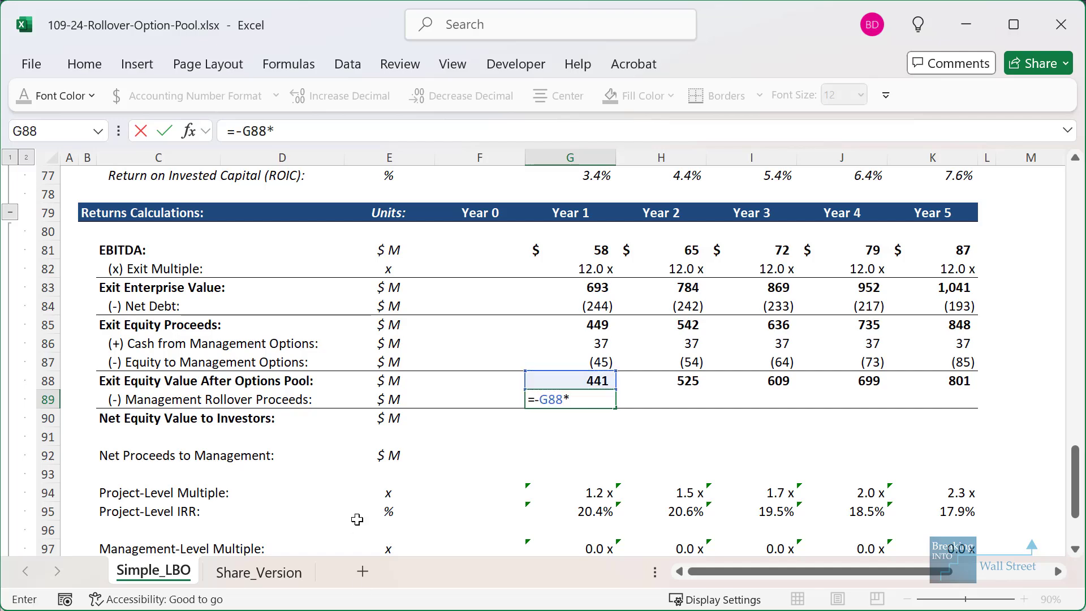
{"action": "scroll", "coordinate": [357, 519], "scroll_direction": "up", "scroll_amount": 20}
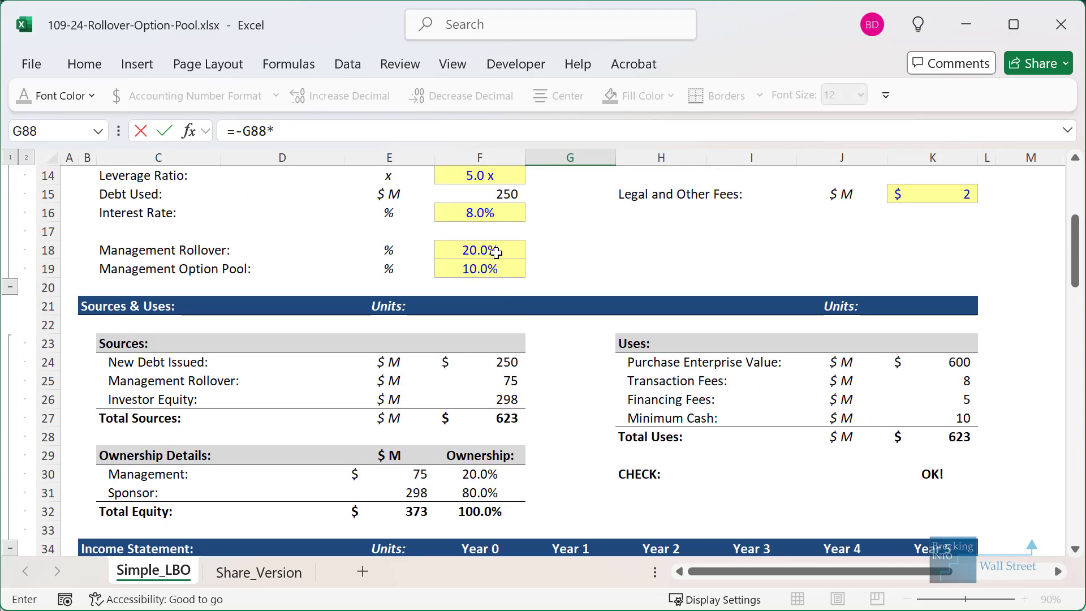
{"action": "left_click", "coordinate": [497, 252]}
{"action": "left_click", "coordinate": [496, 473]}
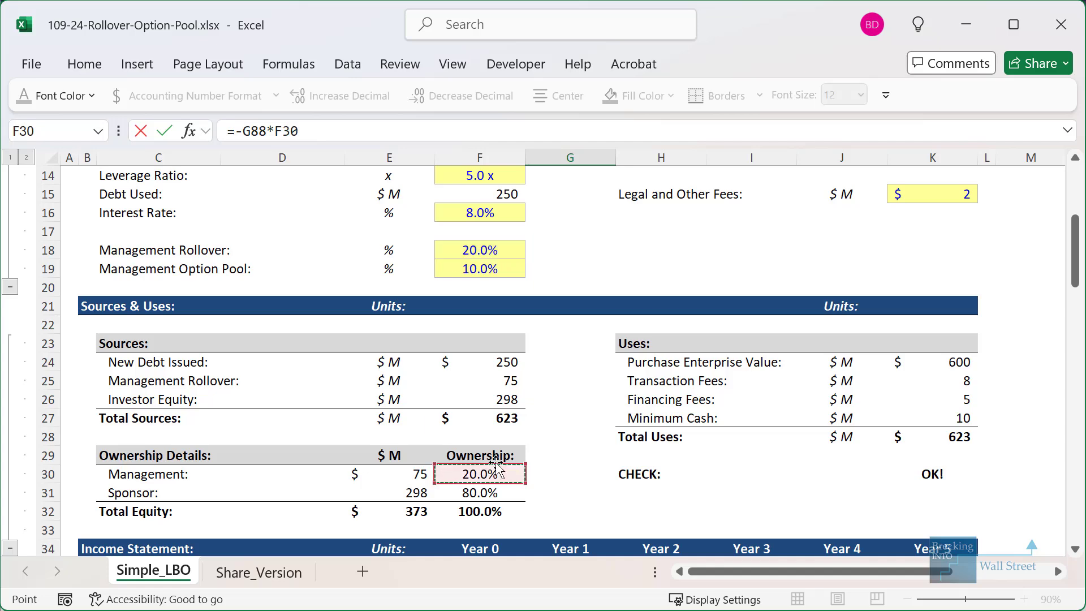
{"action": "key", "text": "F4"}
{"action": "key", "text": "Return"}
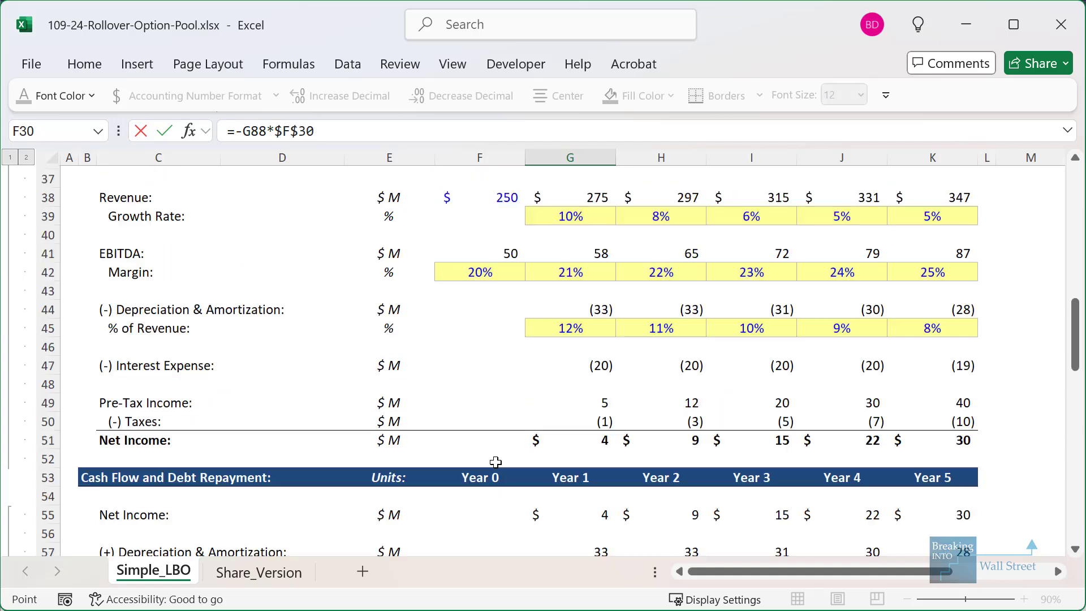
Sum rows 88–89 for Net Equity Value to Investors and copy both Year 1 formulas through Year 5
{"action": "type", "text": "=sum("}
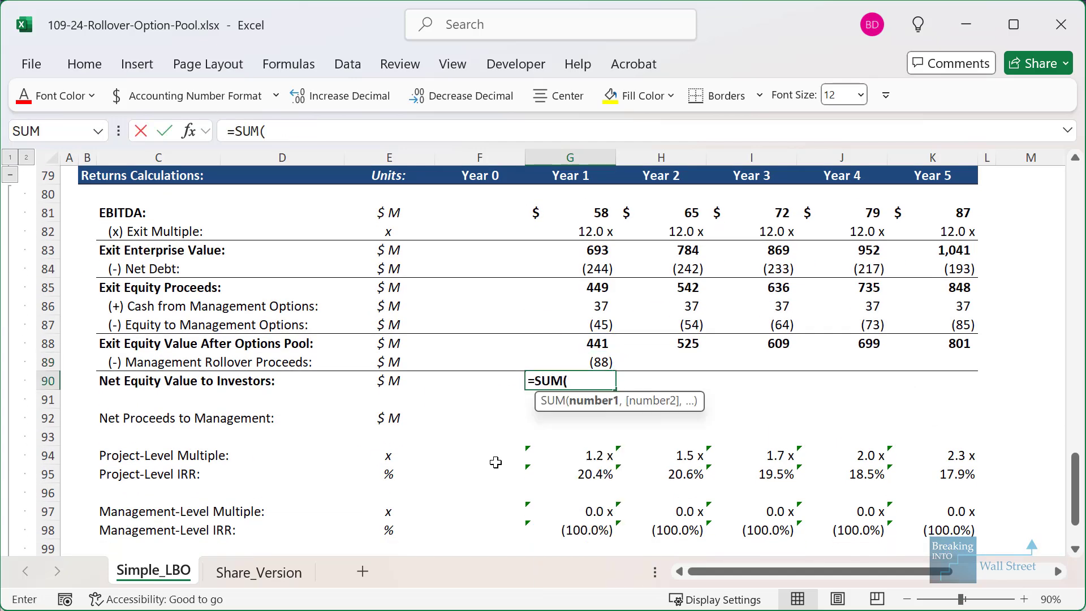
{"action": "key", "text": "Up"}
{"action": "key", "text": "shift+Up"}
{"action": "key", "text": "ctrl+Return"}
{"action": "key", "text": "Up"}
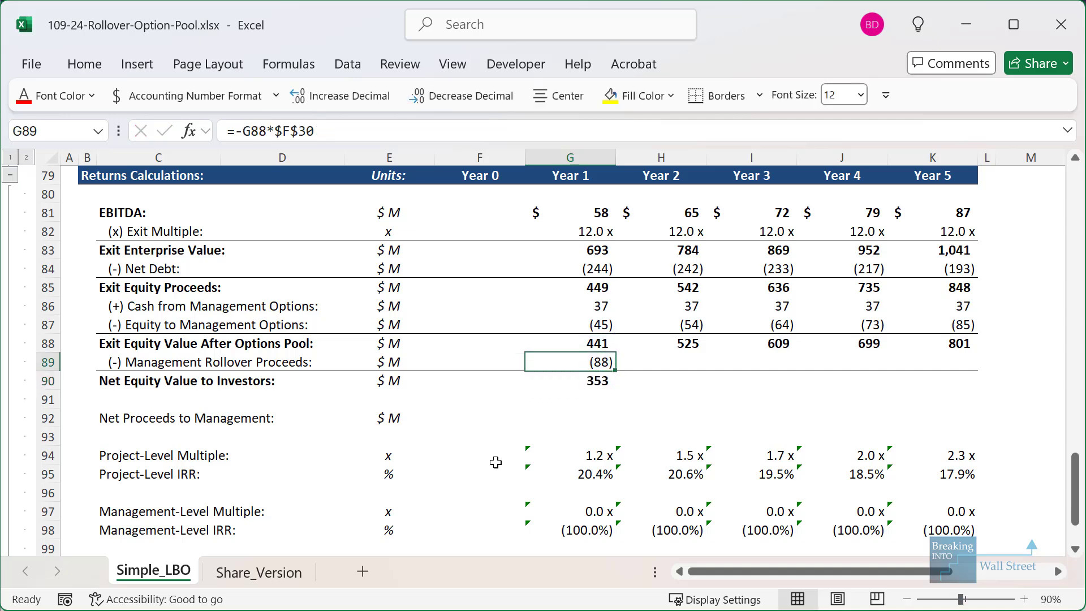
{"action": "key", "text": "shift+Down"}
{"action": "key", "text": "ctrl+c"}
{"action": "key", "text": "shift+Right"}
{"action": "key", "text": "shift+Right"}
{"action": "key", "text": "shift+Right"}
{"action": "key", "text": "shift+Right"}
{"action": "key", "text": "ctrl+v"}
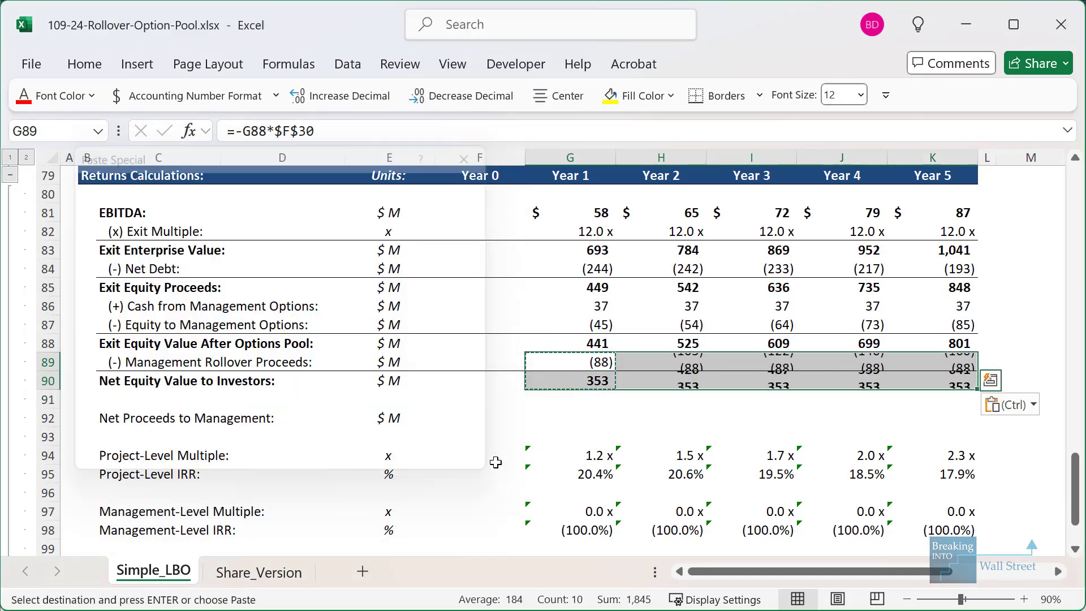
{"action": "key", "text": "Escape"}
Set Net Proceeds to Management to negative options sum minus rollover proceeds across Years 1–5
{"action": "key", "text": "Down"}
{"action": "key", "text": "Down"}
{"action": "key", "text": "Down"}
{"action": "type", "text": "=-SUM("}
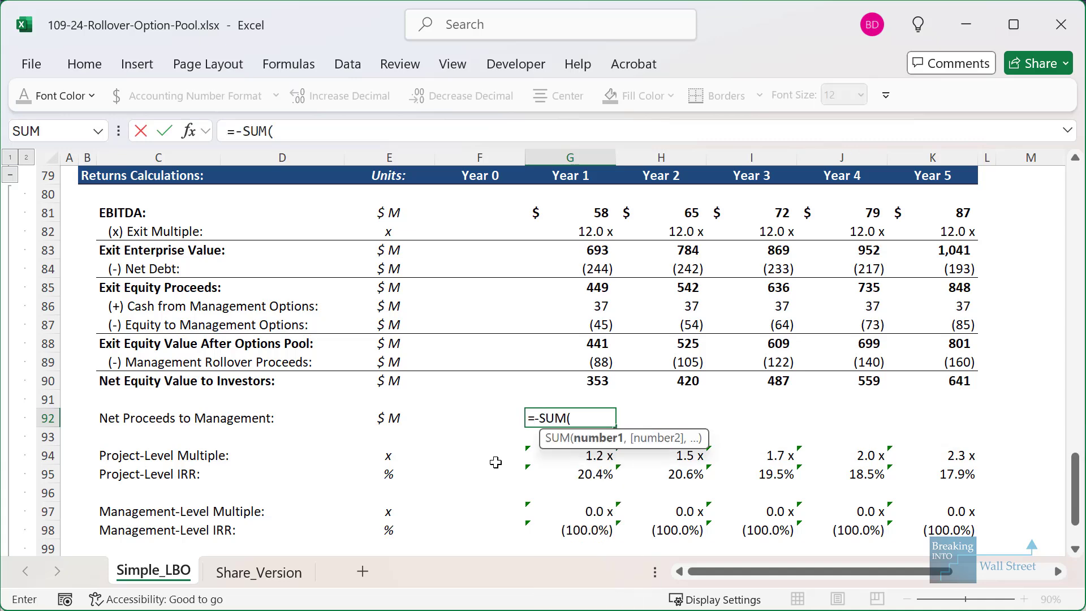
{"action": "key", "text": "Up"}
{"action": "key", "text": "Up"}
{"action": "key", "text": "Up"}
{"action": "key", "text": "Up"}
{"action": "key", "text": "Up"}
{"action": "key", "text": "shift+Up"}
{"action": "type", "text": ")"}
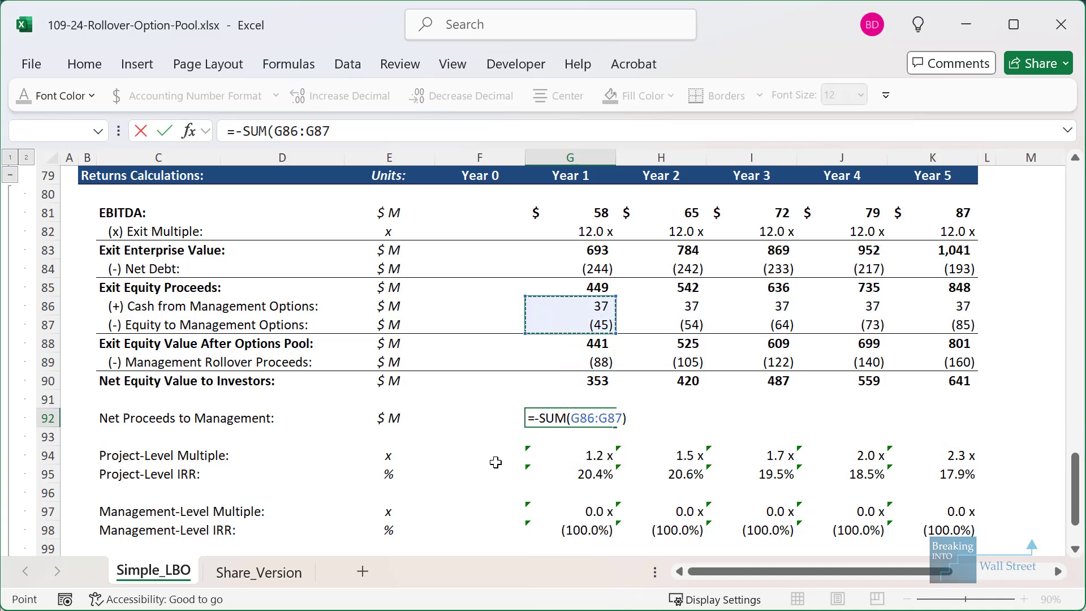
{"action": "type", "text": "-"}
{"action": "key", "text": "Up"}
{"action": "key", "text": "Up"}
{"action": "key", "text": "Up"}
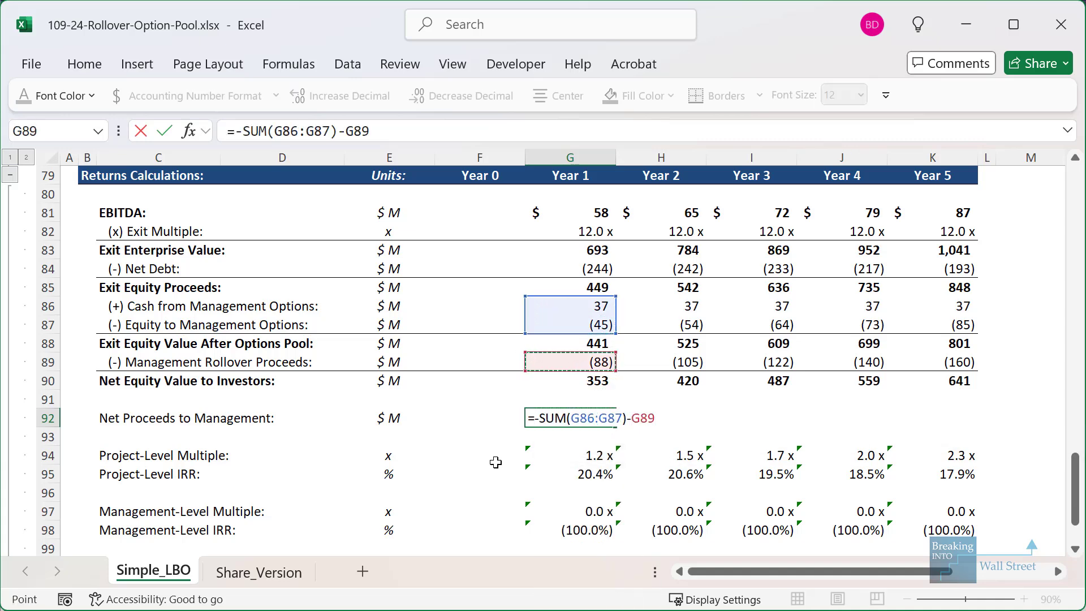
{"action": "key", "text": "ctrl+Return"}
{"action": "key", "text": "ctrl+c"}
{"action": "key", "text": "shift+Right"}
{"action": "key", "text": "shift+Right"}
{"action": "key", "text": "shift+Right"}
{"action": "key", "text": "shift+Right"}
{"action": "key", "text": "alt+e"}
{"action": "key", "text": "s"}
{"action": "key", "text": "f"}
{"action": "key", "text": "Return"}
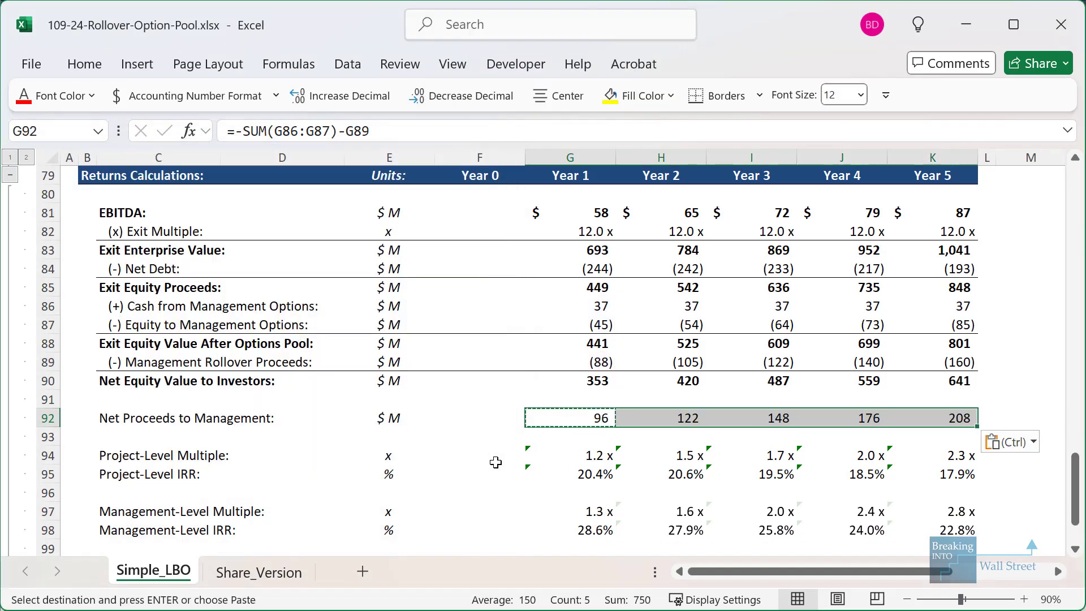
{"action": "scroll", "coordinate": [498, 461], "scroll_direction": "down", "scroll_amount": 1}
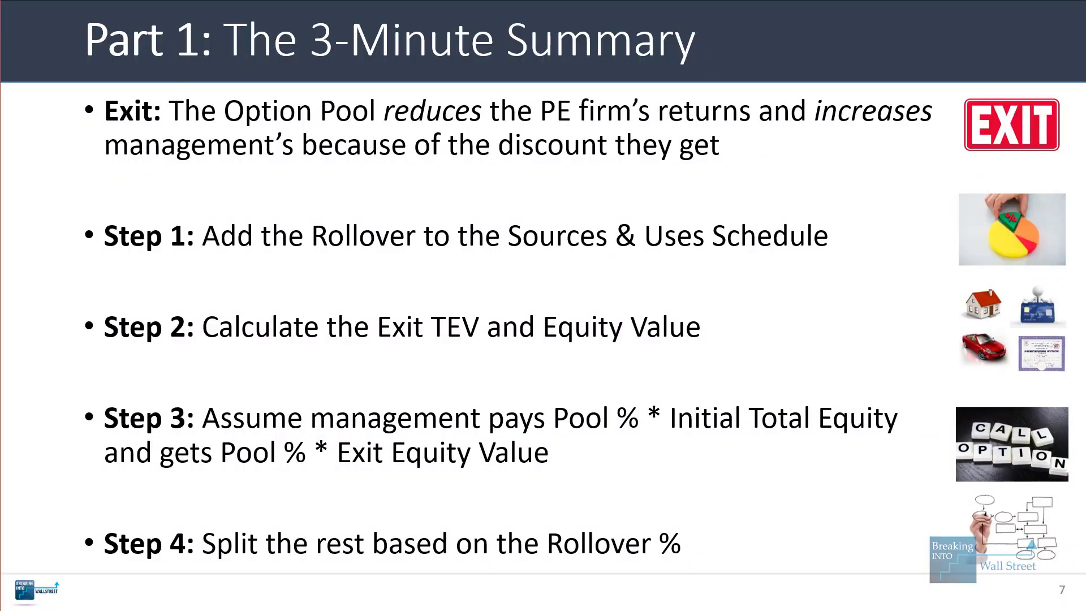
Advance to slide 8, Part 2: Rollover vs. Option Pool IRR, and show its first rollover bullet
{"action": "key", "text": "Right"}
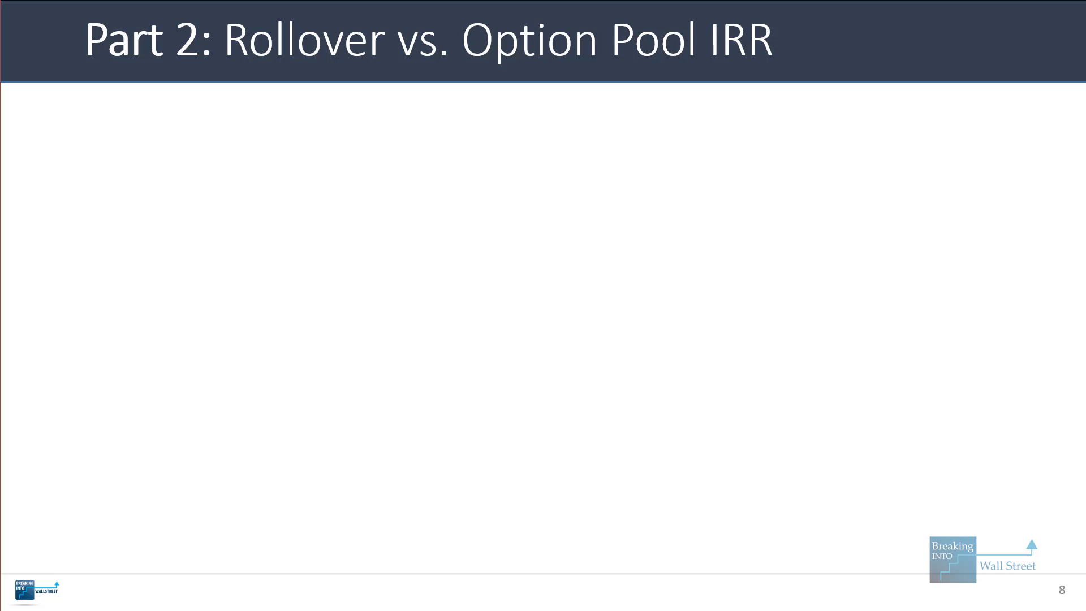
{"action": "key", "text": "Right"}
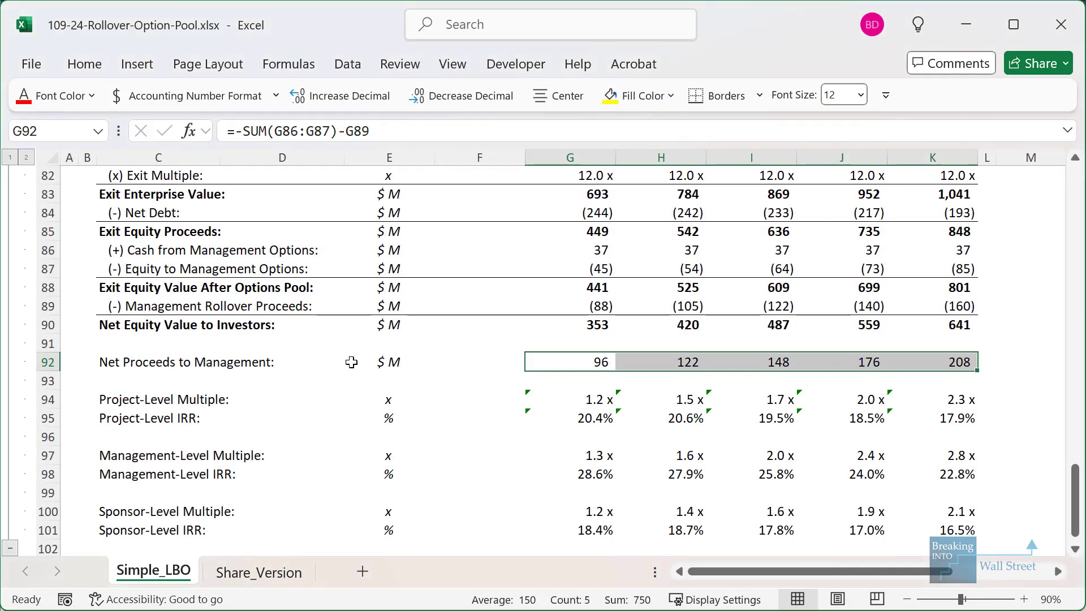
Set the Management Option Pool in F19 to 0%
{"action": "scroll", "coordinate": [351, 361], "scroll_direction": "up", "scroll_amount": 20}
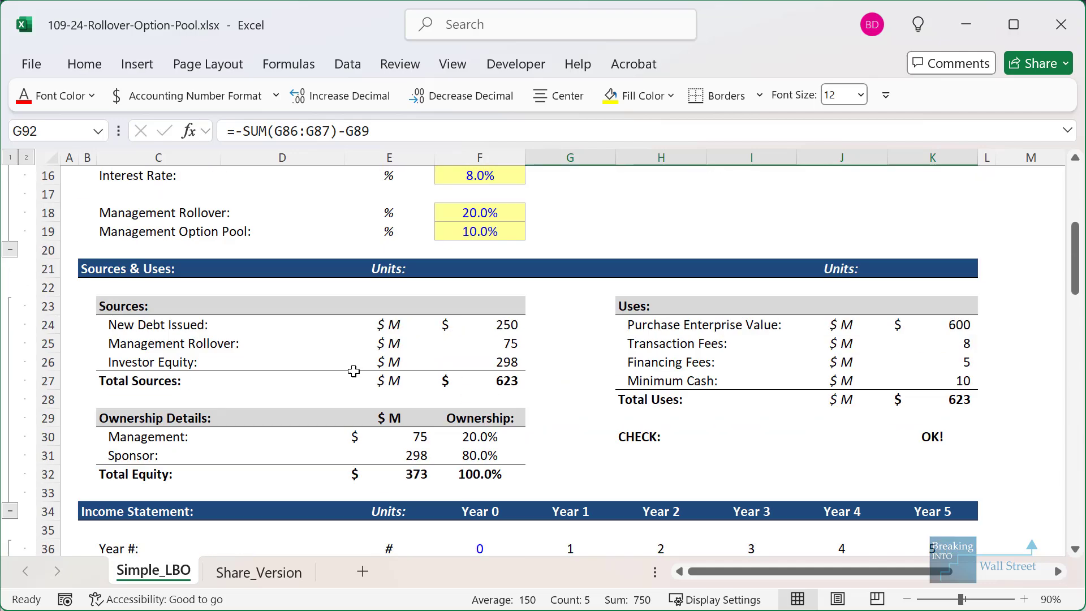
{"action": "scroll", "coordinate": [353, 371], "scroll_direction": "up", "scroll_amount": 1}
{"action": "left_click", "coordinate": [481, 288]}
{"action": "type", "text": "0"}
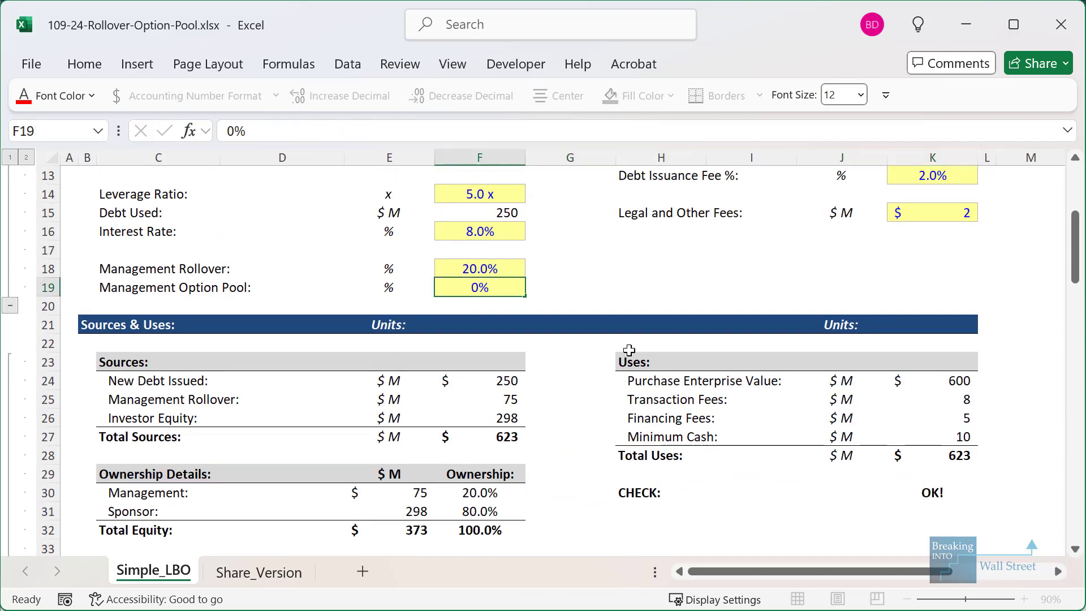
{"action": "key", "text": "ctrl+Return"}
Box the multiple and IRR rows, highlighting management and sponsor IRRs now matching at 20.4%
{"action": "scroll", "coordinate": [627, 384], "scroll_direction": "down", "scroll_amount": 13}
{"action": "scroll", "coordinate": [631, 408], "scroll_direction": "down", "scroll_amount": 12}
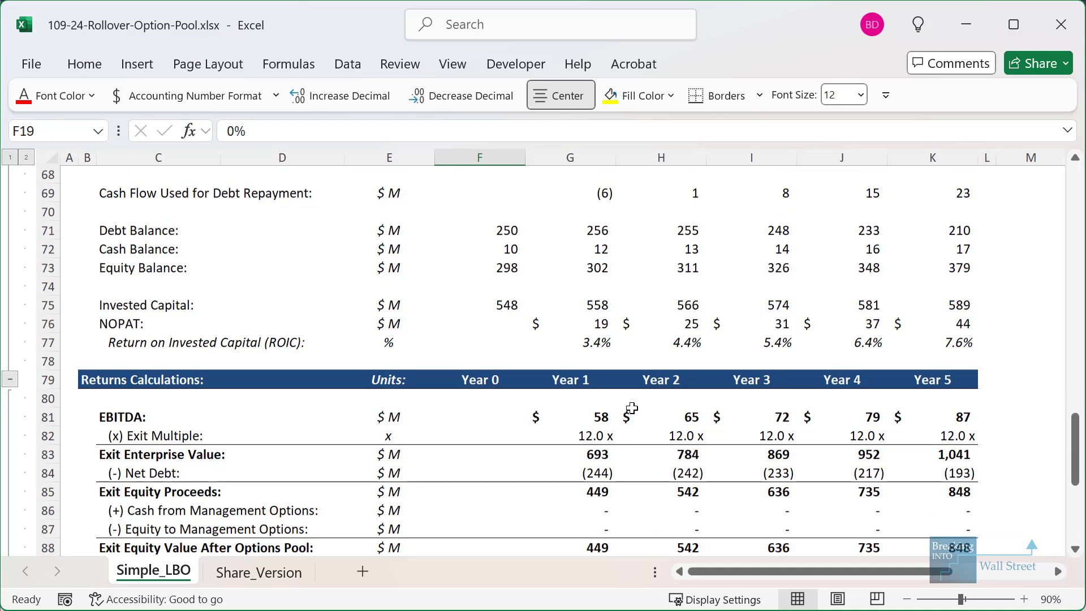
{"action": "left_click", "coordinate": [474, 439]}
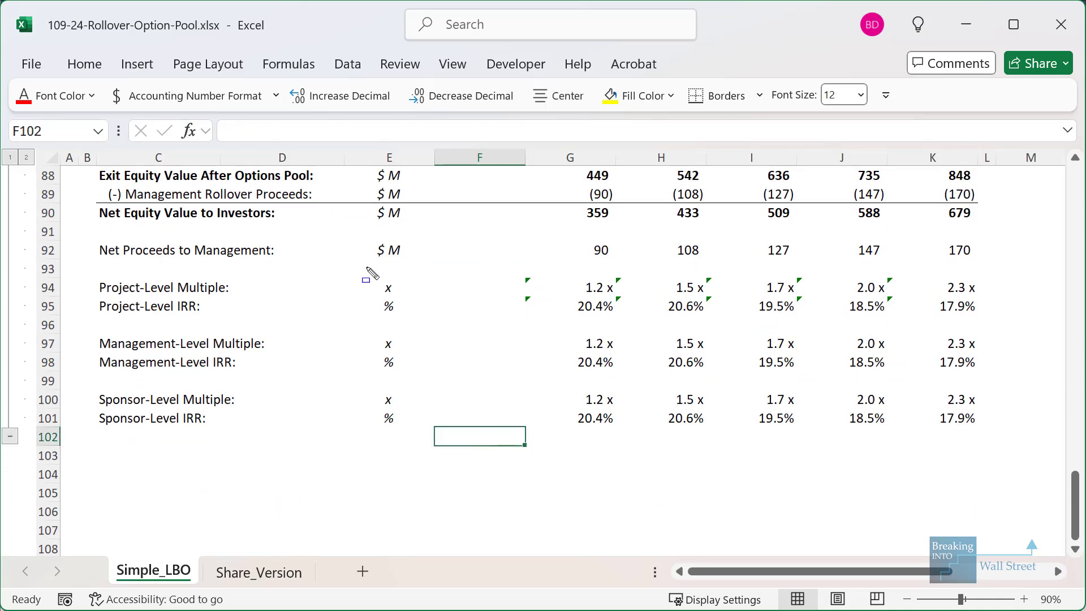
{"action": "mouse_move", "coordinate": [101, 262]}
{"action": "left_mouse_down"}
{"action": "mouse_move", "coordinate": [940, 469]}
{"action": "mouse_move", "coordinate": [1026, 450]}
{"action": "left_mouse_up"}
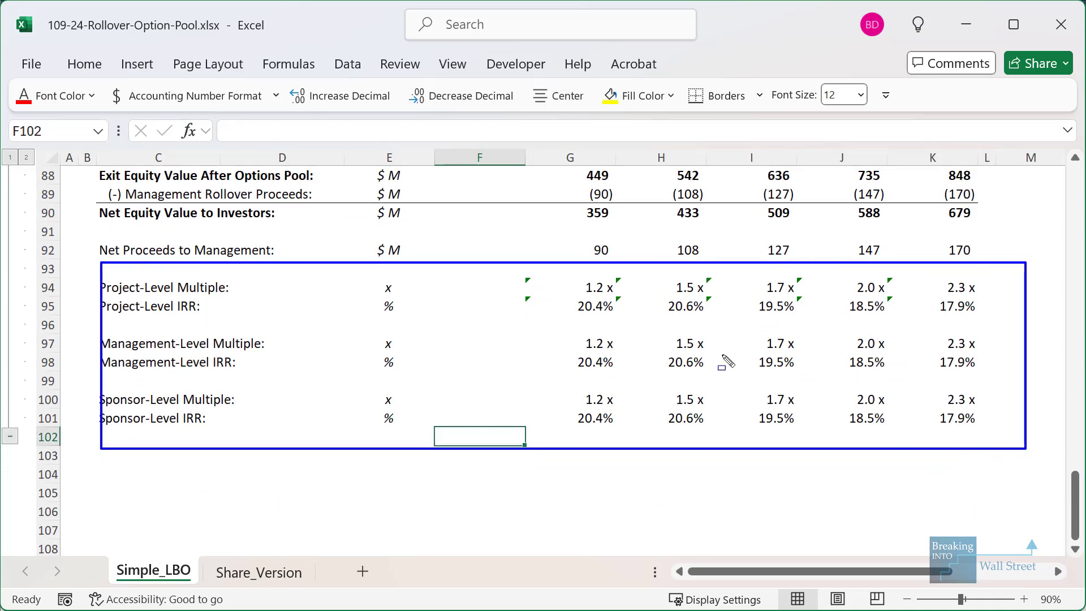
{"action": "mouse_move", "coordinate": [543, 330]}
{"action": "left_mouse_down"}
{"action": "mouse_move", "coordinate": [926, 443]}
{"action": "mouse_move", "coordinate": [989, 440]}
{"action": "left_mouse_up"}
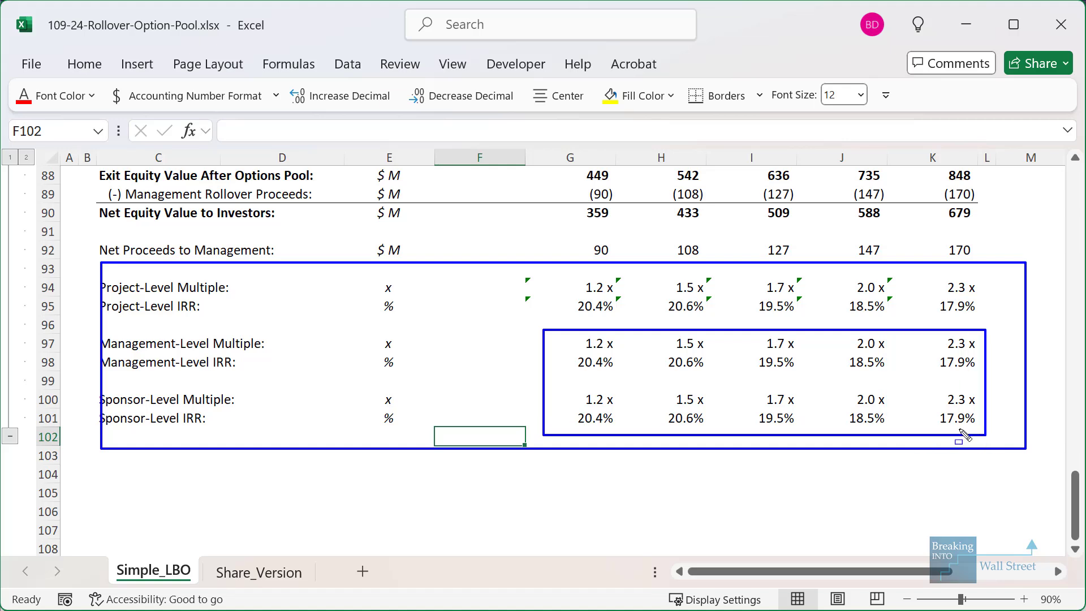
{"action": "key", "text": "Escape"}
Inspect the rollover proceeds formula in G89, then select the Management Rollover input in F18
{"action": "scroll", "coordinate": [735, 385], "scroll_direction": "up", "scroll_amount": 3}
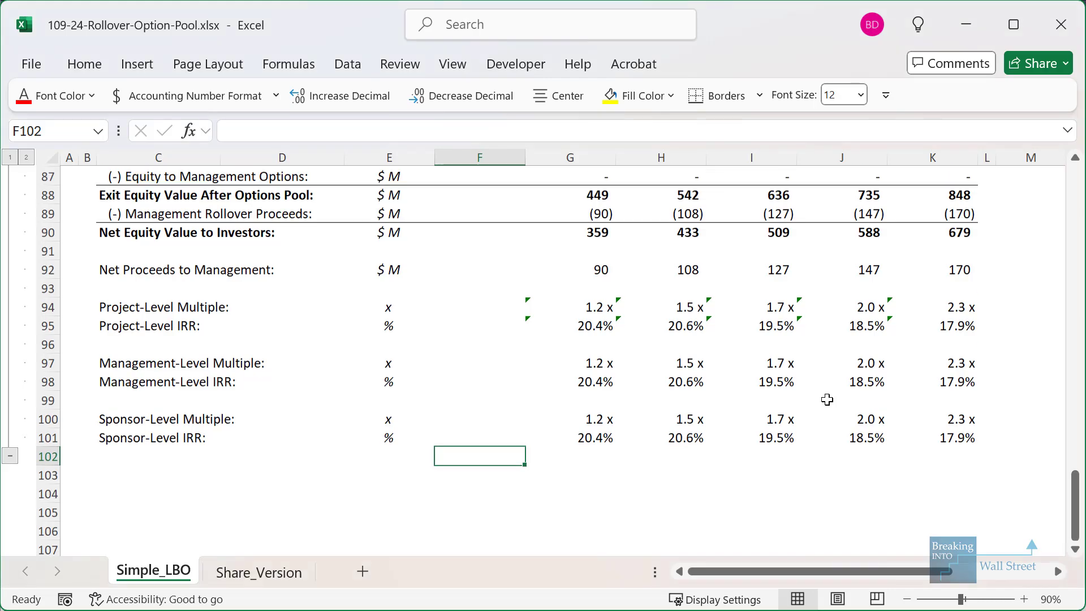
{"action": "left_click", "coordinate": [588, 357]}
{"action": "scroll", "coordinate": [600, 354], "scroll_direction": "up", "scroll_amount": 12}
{"action": "scroll", "coordinate": [600, 350], "scroll_direction": "up", "scroll_amount": 11}
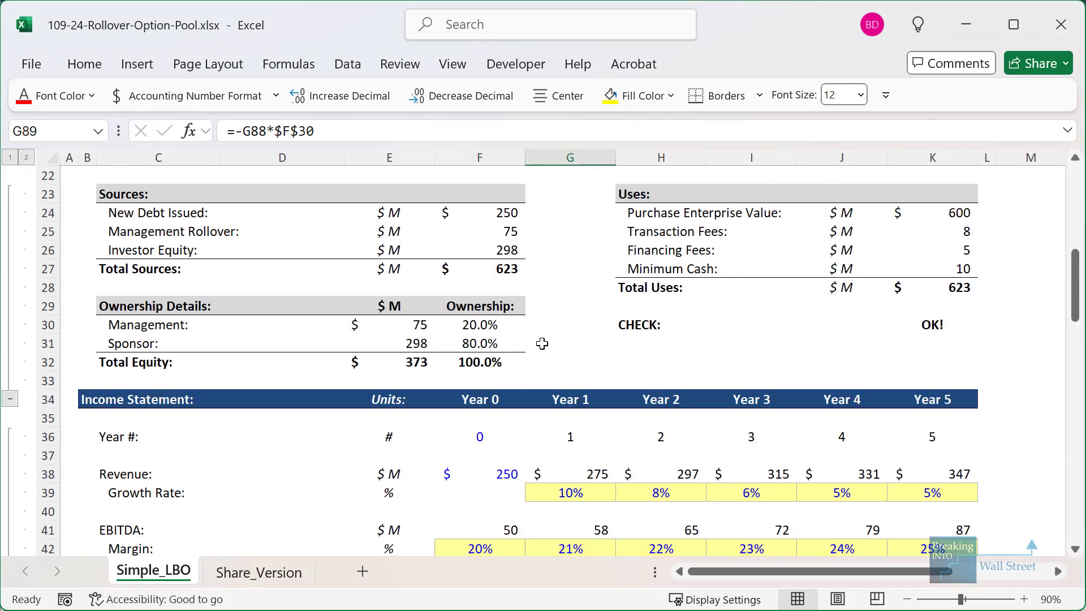
{"action": "left_click", "coordinate": [481, 326]}
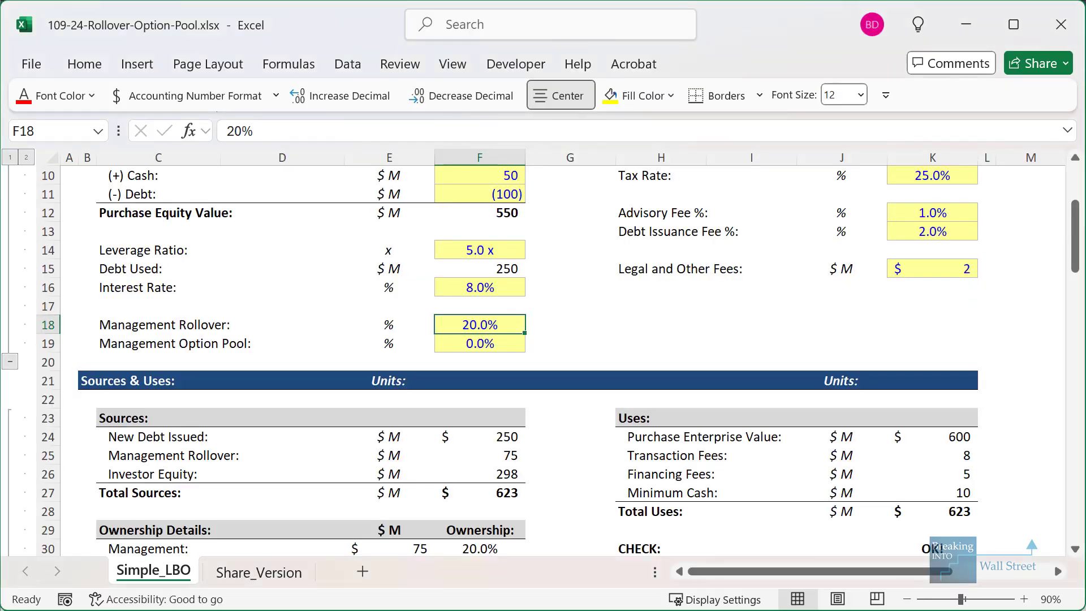
Select the Management Option Pool input in F19
{"action": "left_click", "coordinate": [480, 344]}
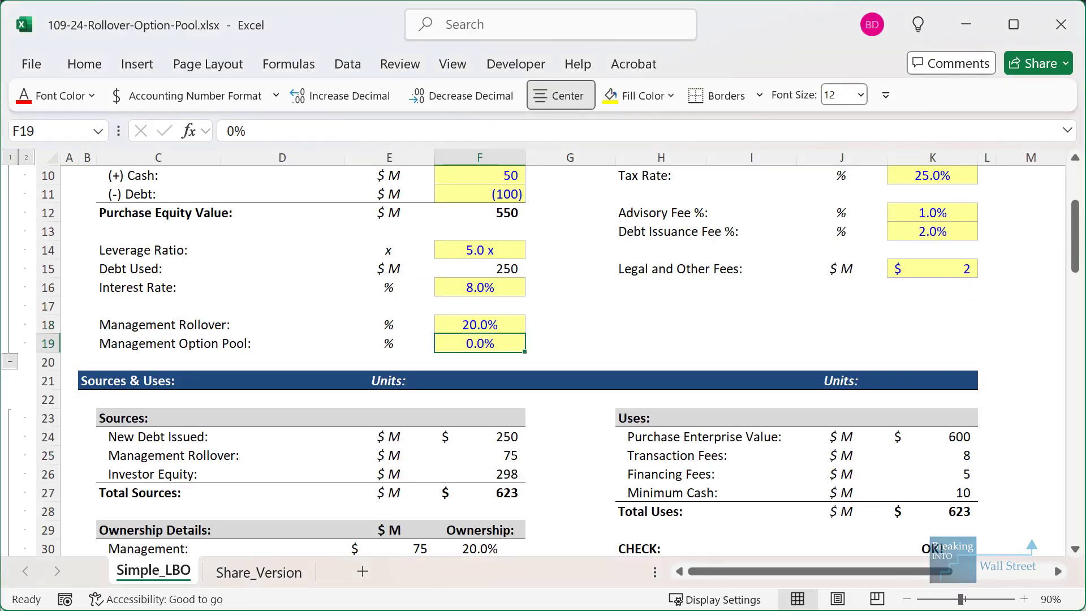
Restore the Management Option Pool in F19 to 10%
{"action": "type", "text": "10"}
{"action": "key", "text": "ctrl+Return"}
{"action": "scroll", "coordinate": [487, 396], "scroll_direction": "down", "scroll_amount": 20}
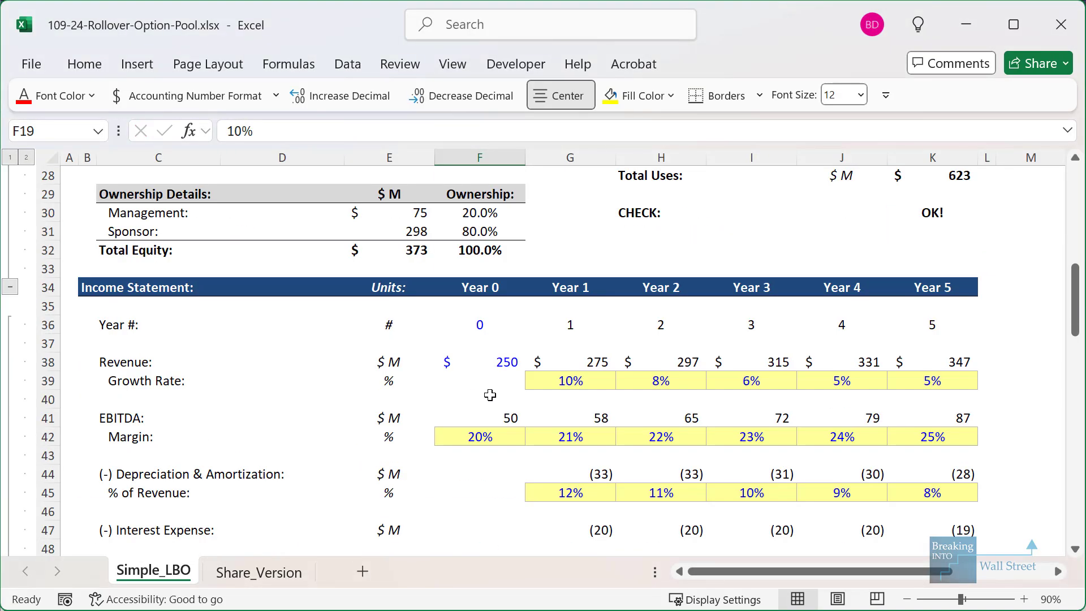
{"action": "scroll", "coordinate": [480, 418], "scroll_direction": "down", "scroll_amount": 1}
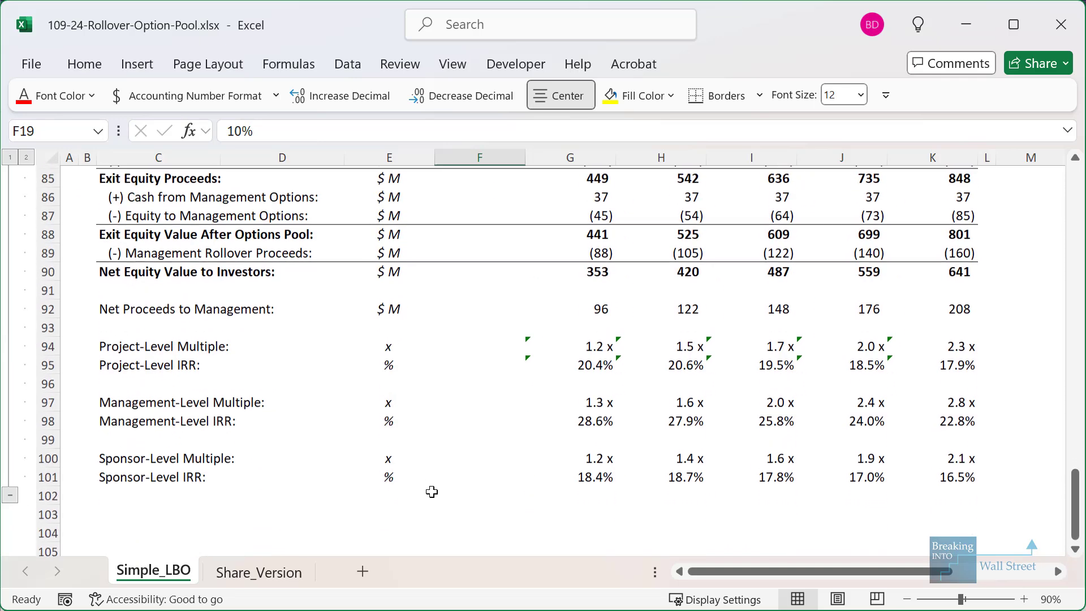
{"action": "left_click", "coordinate": [431, 491]}
Box the Management-Level (28.6%), Sponsor-Level (18.4%) and Project-Level IRR rows for emphasis
{"action": "mouse_move", "coordinate": [559, 405]}
{"action": "left_mouse_down"}
{"action": "mouse_move", "coordinate": [1005, 478]}
{"action": "mouse_move", "coordinate": [1005, 435]}
{"action": "left_mouse_up"}
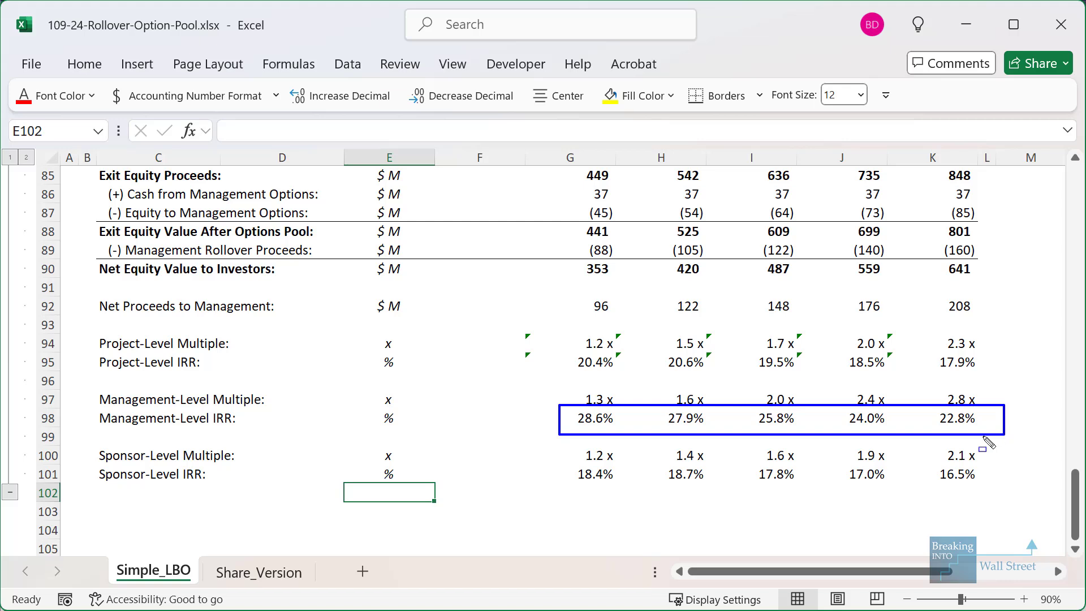
{"action": "mouse_move", "coordinate": [571, 465]}
{"action": "left_mouse_down"}
{"action": "mouse_move", "coordinate": [1046, 512]}
{"action": "mouse_move", "coordinate": [1027, 493]}
{"action": "left_mouse_up"}
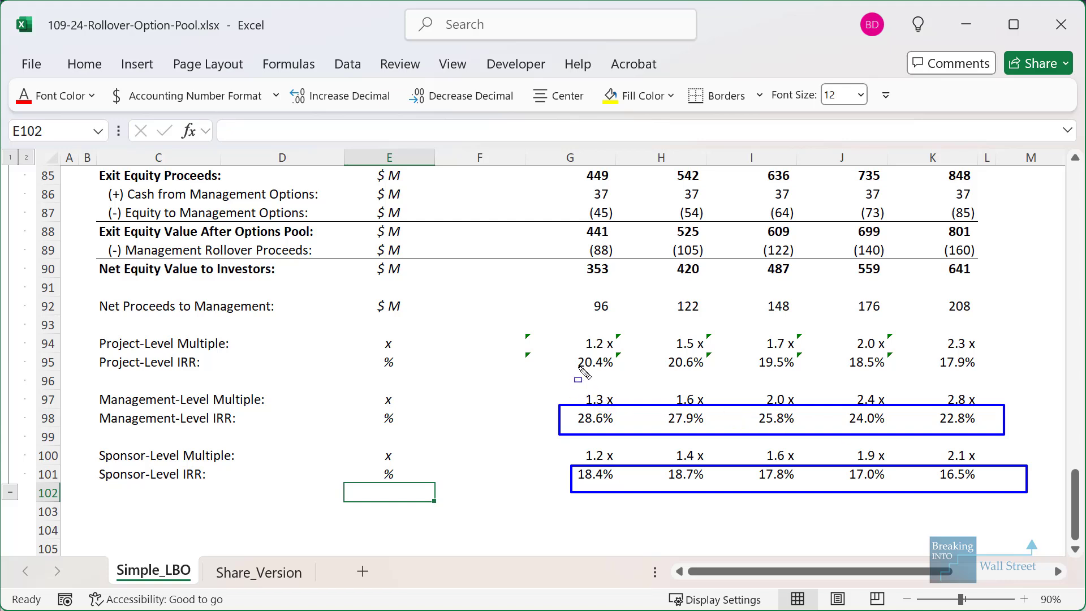
{"action": "left_click_drag", "start_coordinate": [565, 349], "coordinate": [989, 377]}
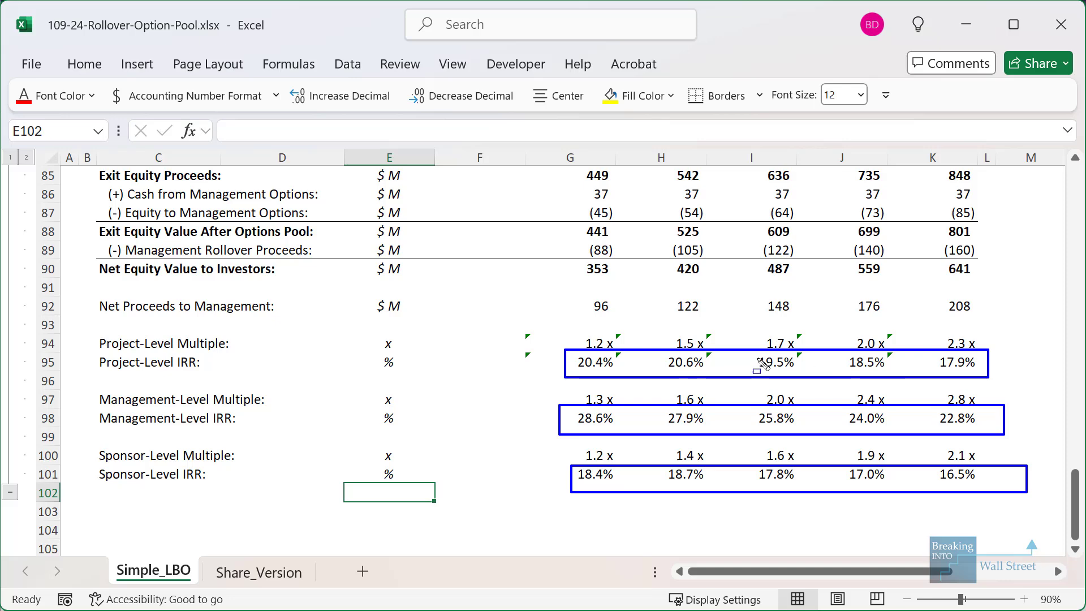
{"action": "key", "text": "Escape"}
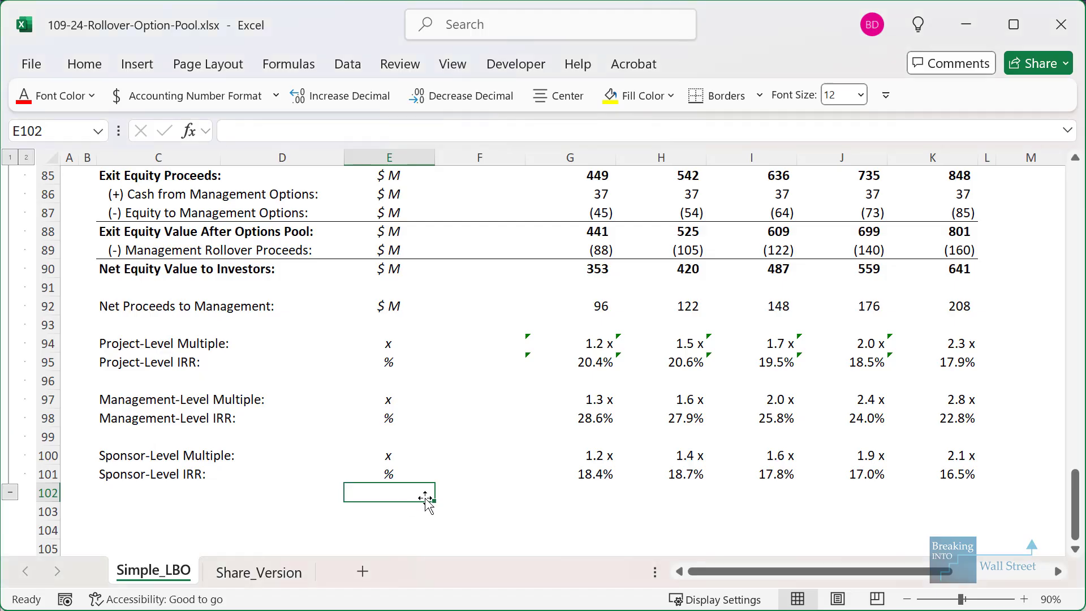
{"action": "scroll", "coordinate": [421, 487], "scroll_direction": "up", "scroll_amount": 20}
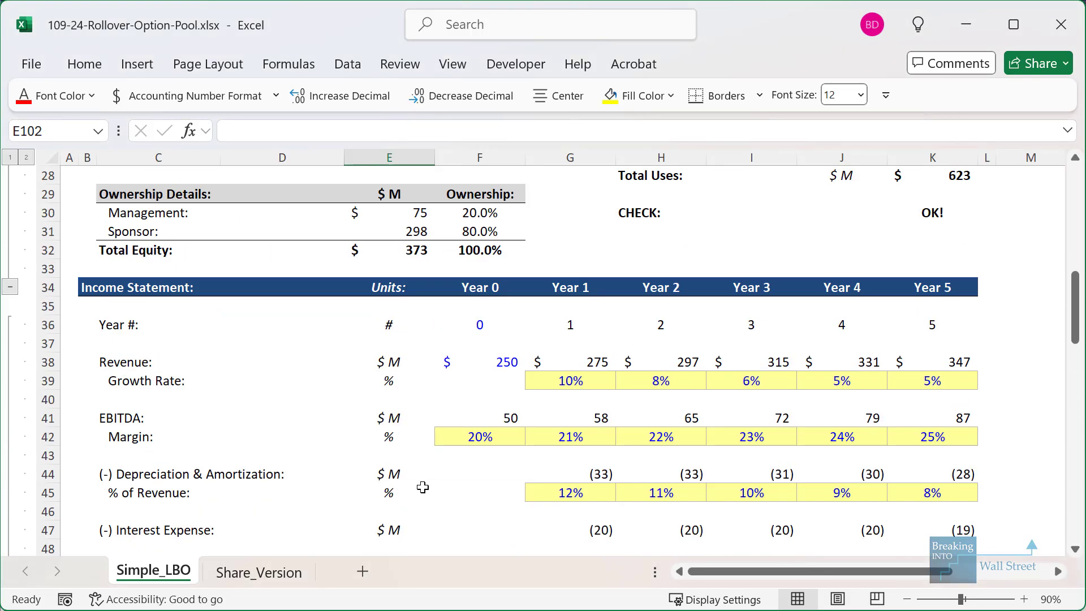
{"action": "scroll", "coordinate": [421, 487], "scroll_direction": "up", "scroll_amount": 2}
{"action": "left_click", "coordinate": [485, 287]}
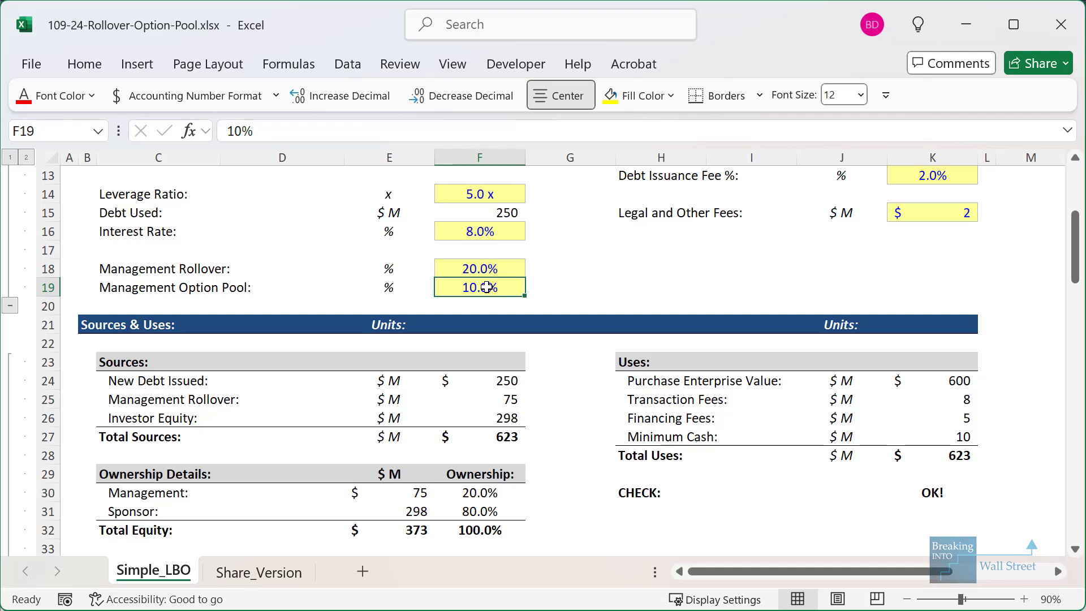
{"action": "key", "text": "Up"}
{"action": "type", "text": "0"}
{"action": "key", "text": "ctrl+Return"}
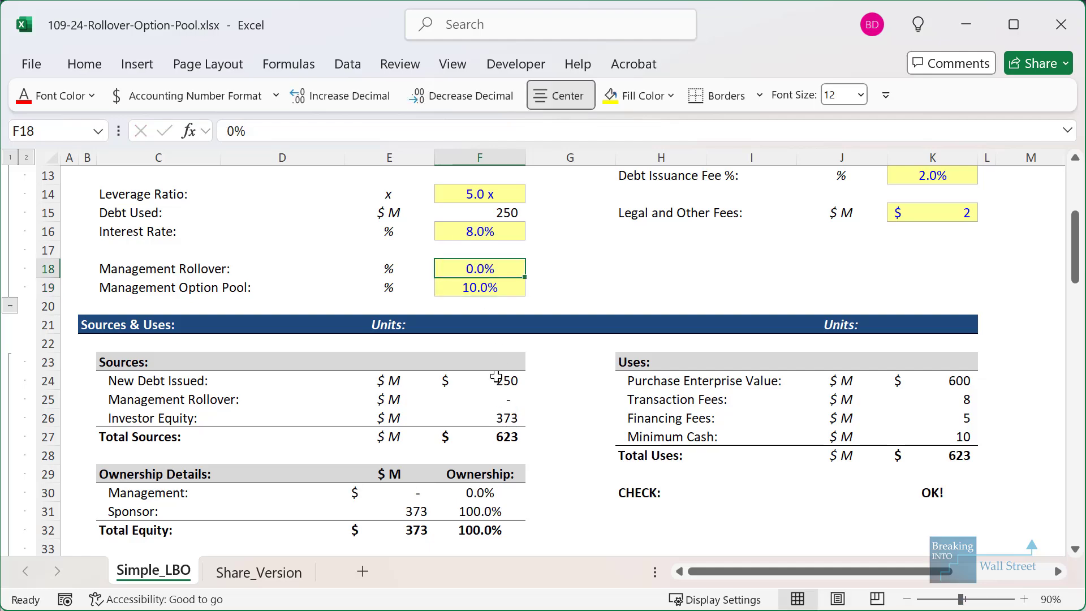
{"action": "scroll", "coordinate": [496, 376], "scroll_direction": "down", "scroll_amount": 7}
{"action": "scroll", "coordinate": [496, 376], "scroll_direction": "down", "scroll_amount": 17}
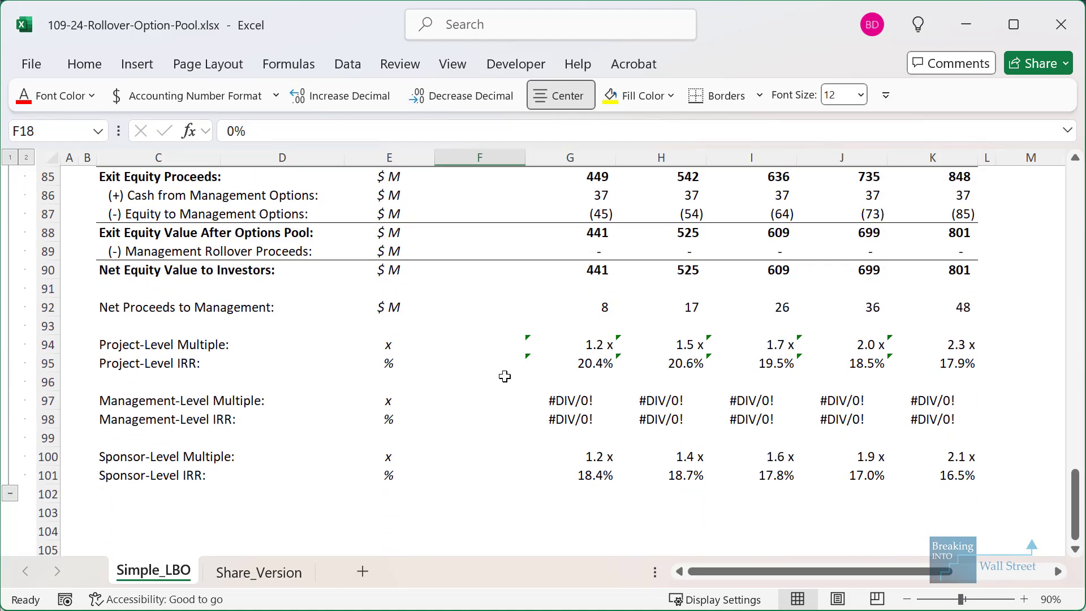
{"action": "mouse_move", "coordinate": [516, 377]}
{"action": "left_mouse_down"}
{"action": "mouse_move", "coordinate": [934, 459]}
{"action": "mouse_move", "coordinate": [1025, 442]}
{"action": "left_mouse_up"}
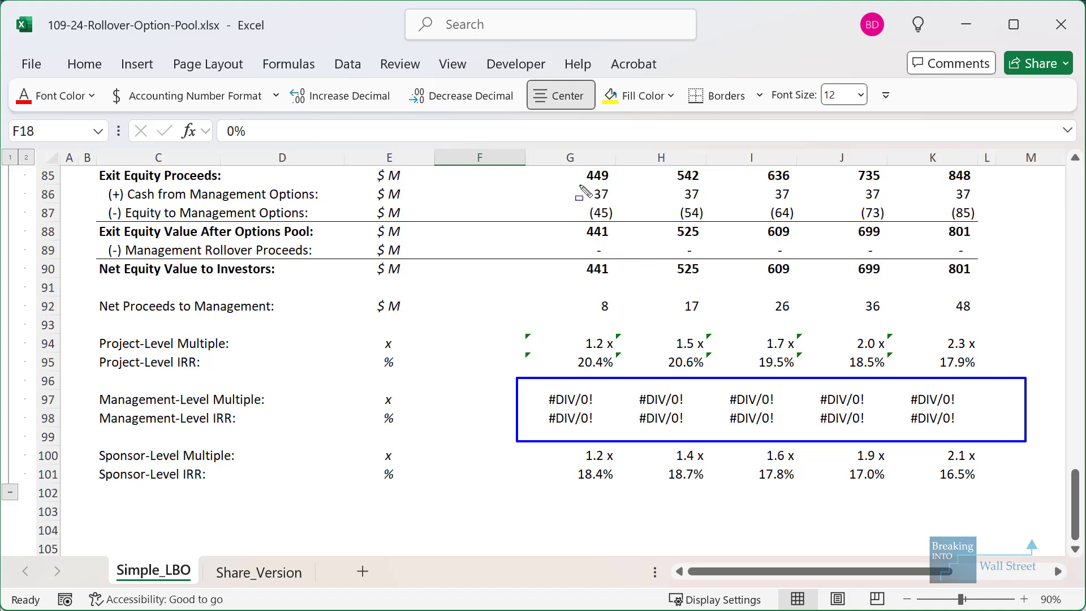
{"action": "mouse_move", "coordinate": [578, 185]}
{"action": "left_mouse_down"}
{"action": "mouse_move", "coordinate": [970, 234]}
{"action": "mouse_move", "coordinate": [995, 227]}
{"action": "left_mouse_up"}
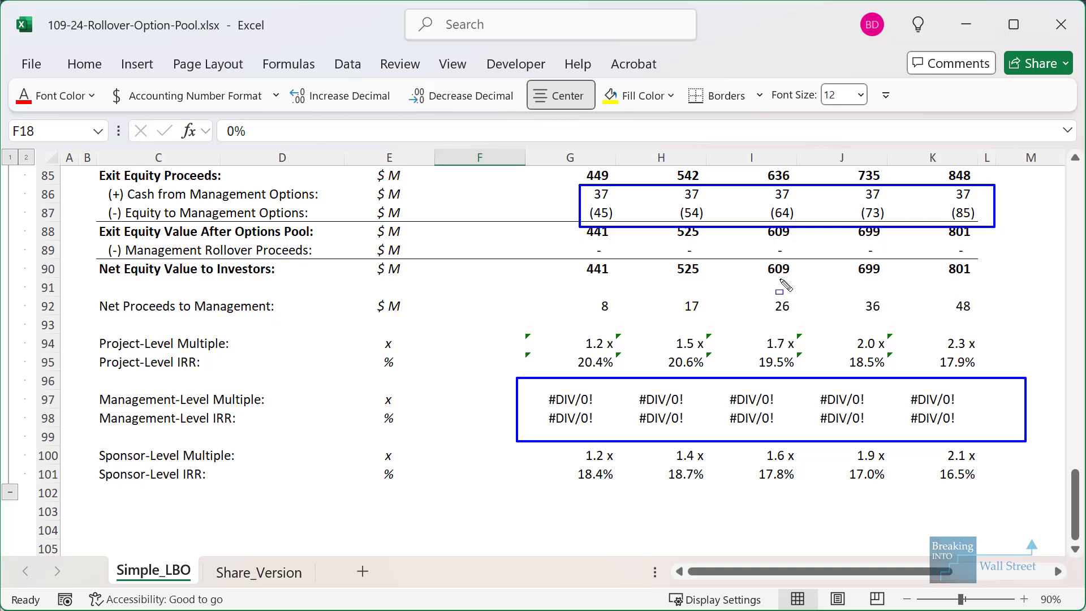
{"action": "key", "text": "Escape"}
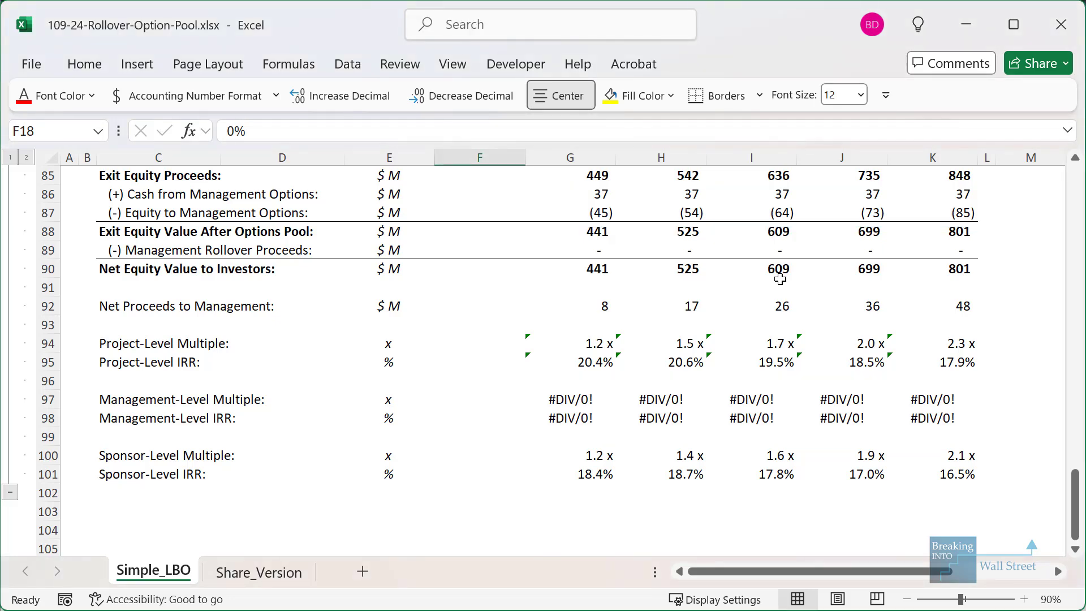
{"action": "key", "text": "ctrl+z"}
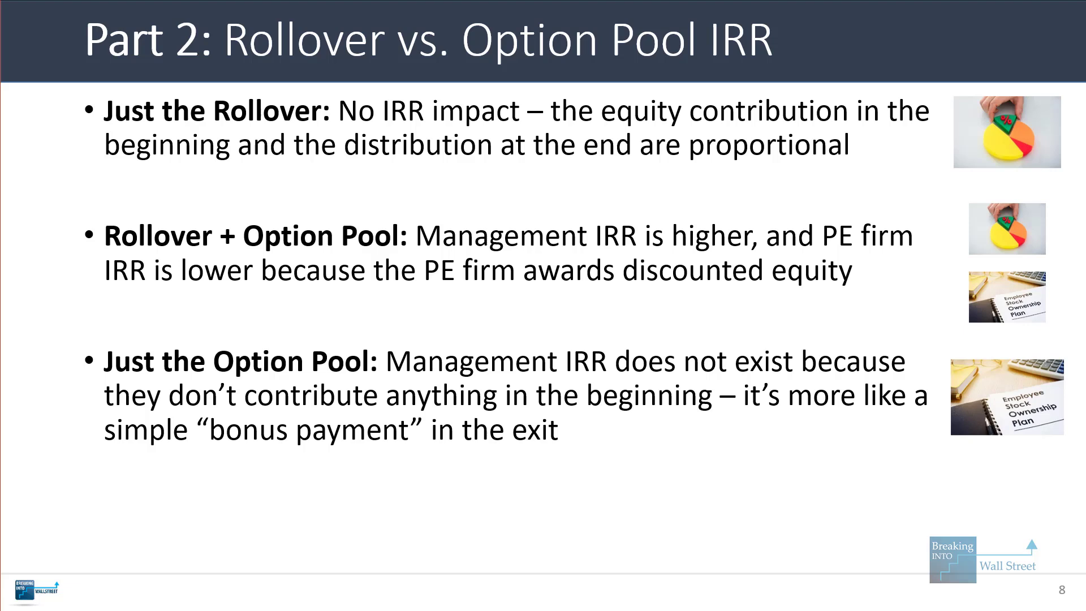
Present the Share Count Method slide through the boxed Step 1 offer-price formula, then return to Excel
{"action": "key", "text": "Right"}
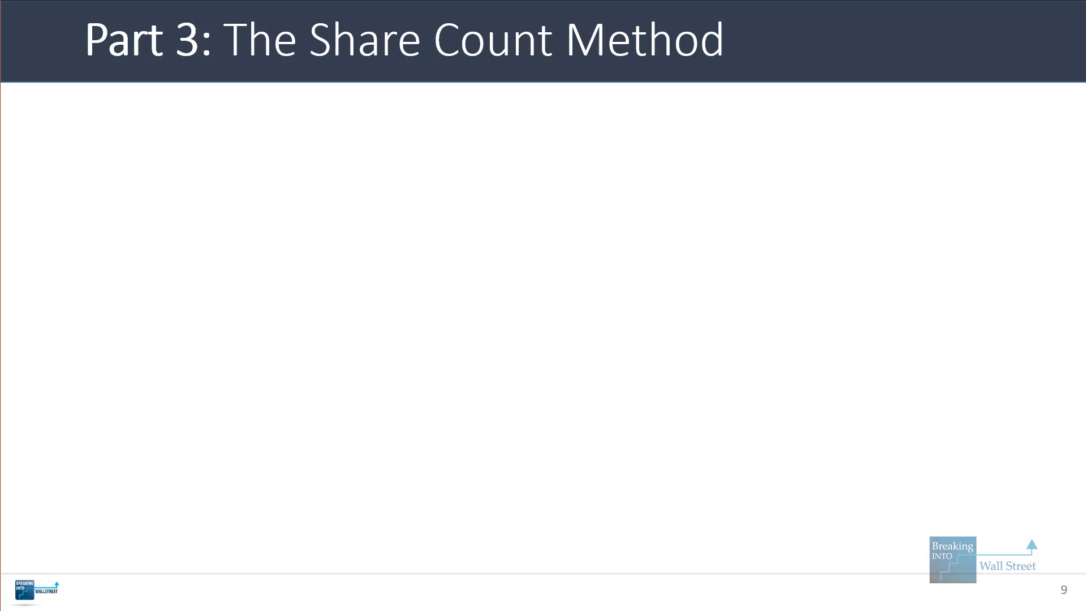
{"action": "key", "text": "Right"}
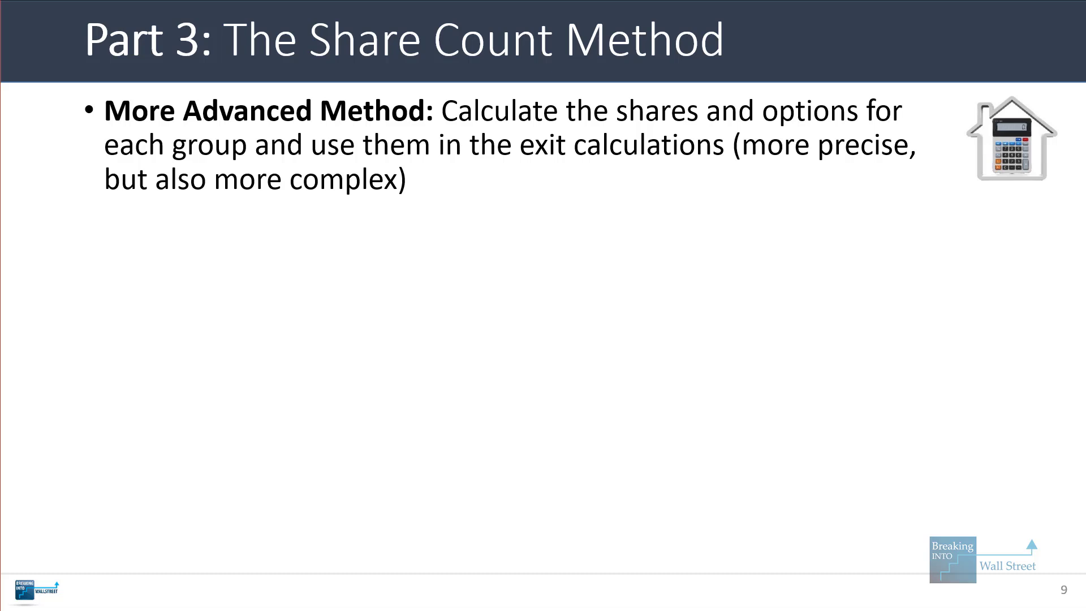
{"action": "key", "text": "Right"}
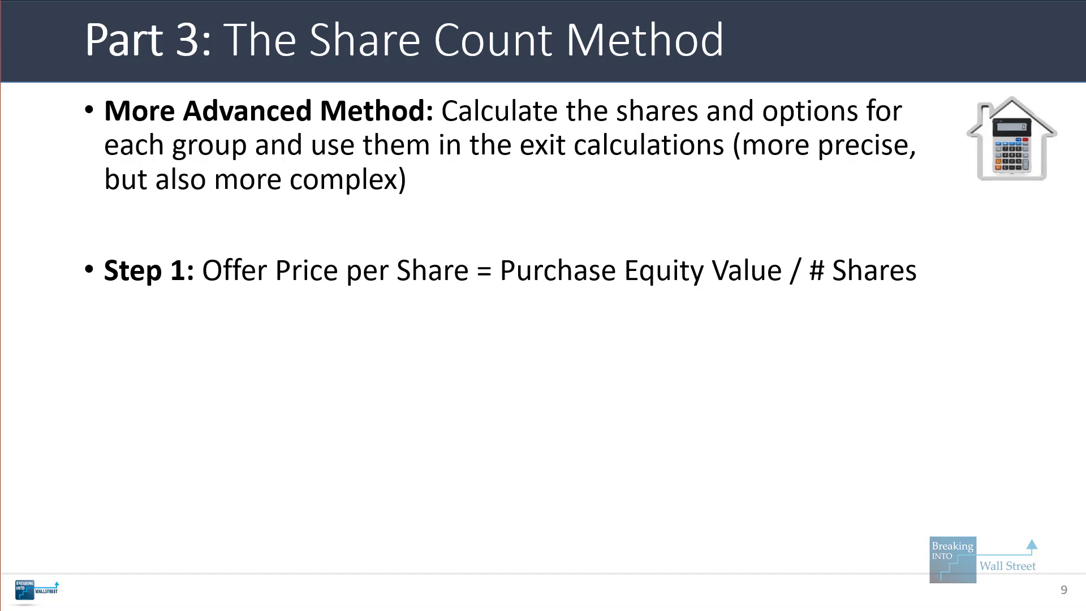
{"action": "mouse_move", "coordinate": [201, 245]}
{"action": "left_mouse_down"}
{"action": "mouse_move", "coordinate": [729, 295]}
{"action": "mouse_move", "coordinate": [917, 293]}
{"action": "left_mouse_up"}
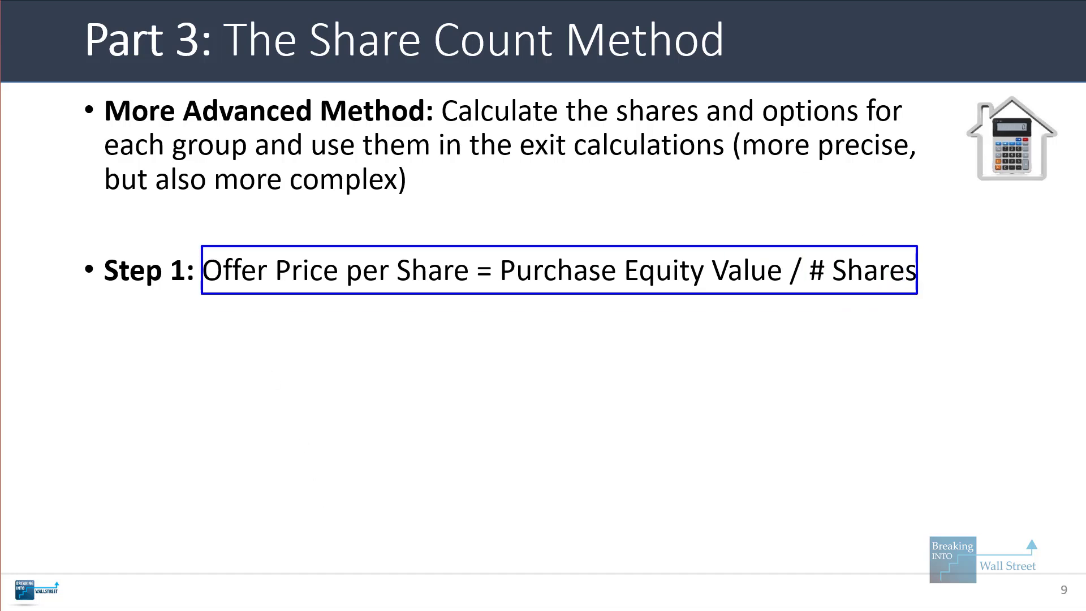
{"action": "key", "text": "e"}
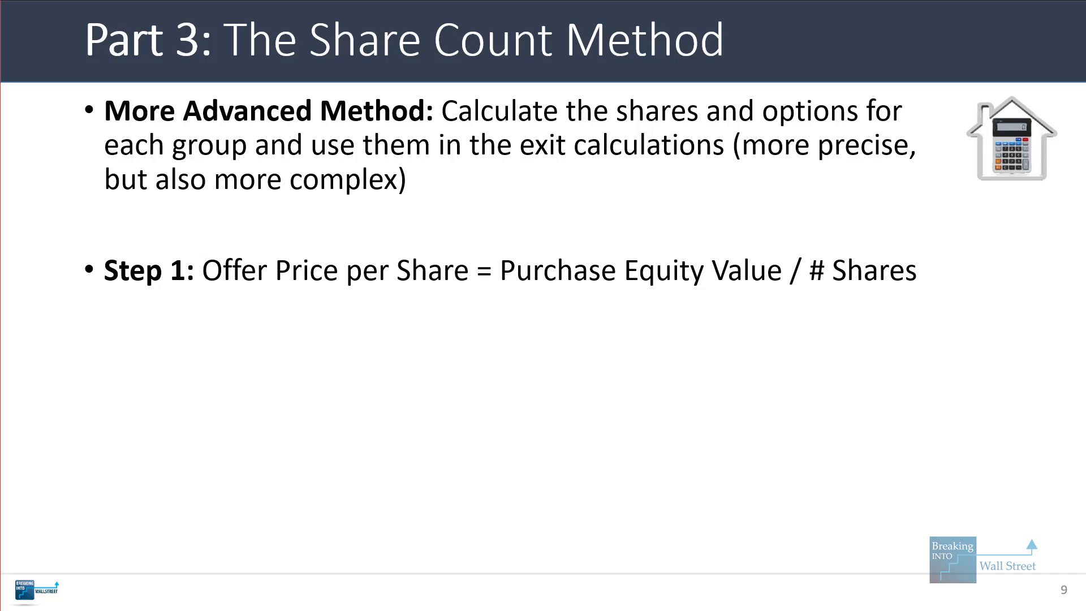
{"action": "key", "text": "alt+Tab"}
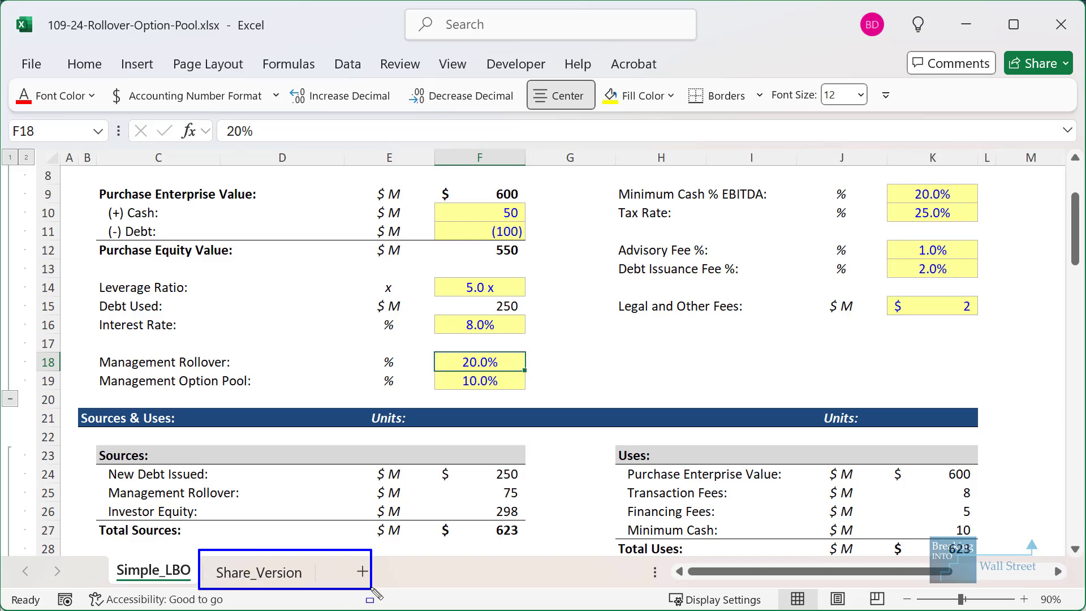
Switch to the Share_Version sheet and set its zoom to 90%
{"action": "left_click", "coordinate": [263, 572]}
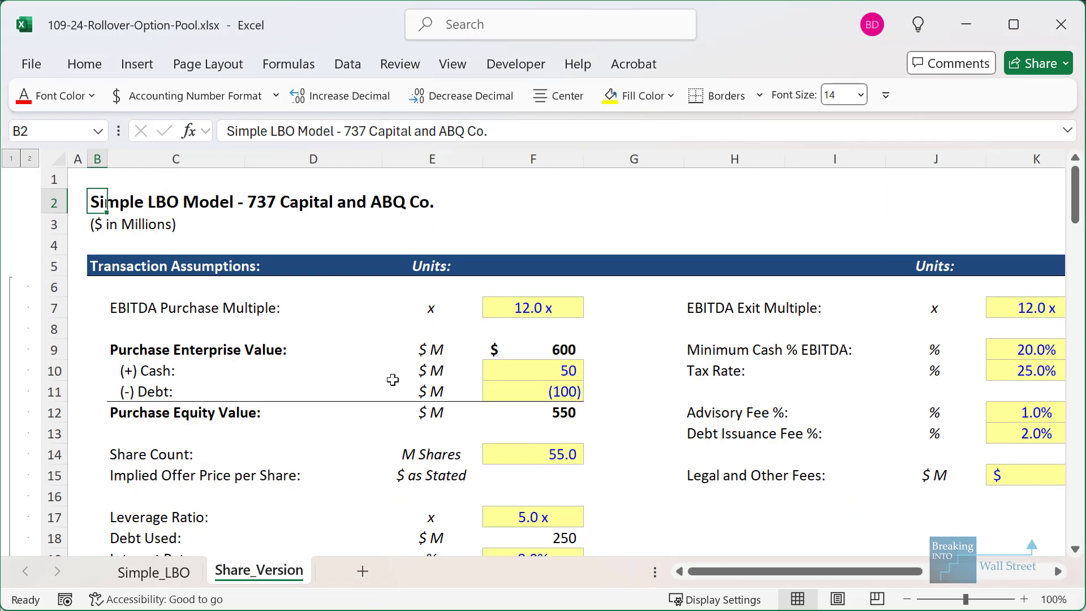
{"action": "scroll", "coordinate": [485, 357], "scroll_direction": "up", "scroll_amount": 1}
{"action": "key", "text": "alt+w"}
{"action": "key", "text": "q"}
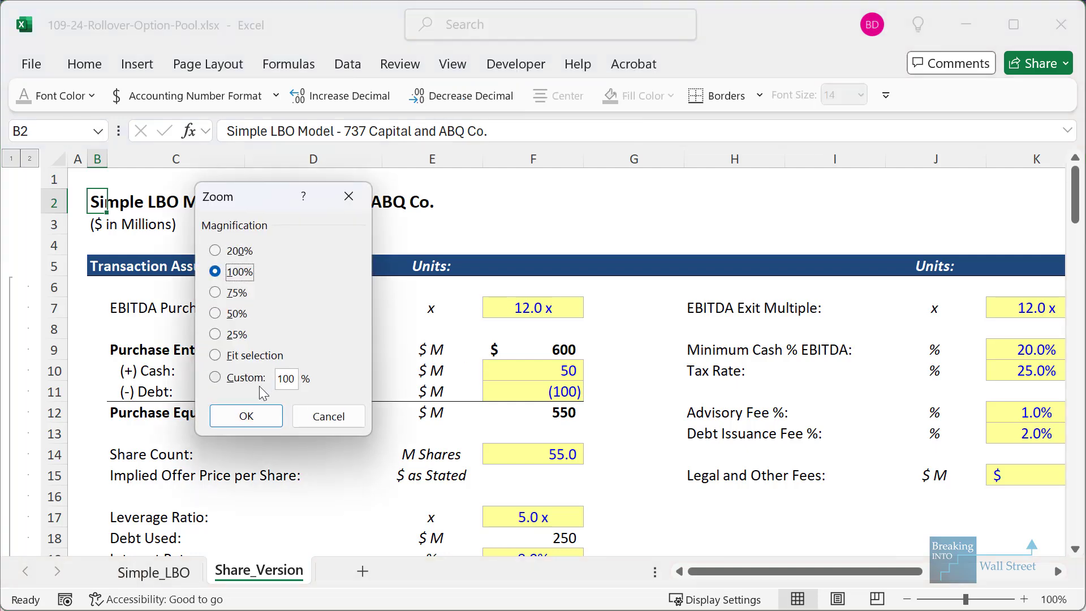
{"action": "type", "text": "90"}
{"action": "key", "text": "Return"}
Enter =F12/F14 in F15 so Implied Offer Price per Share reads $10.00
{"action": "scroll", "coordinate": [463, 376], "scroll_direction": "down", "scroll_amount": 1}
{"action": "left_click", "coordinate": [465, 383]}
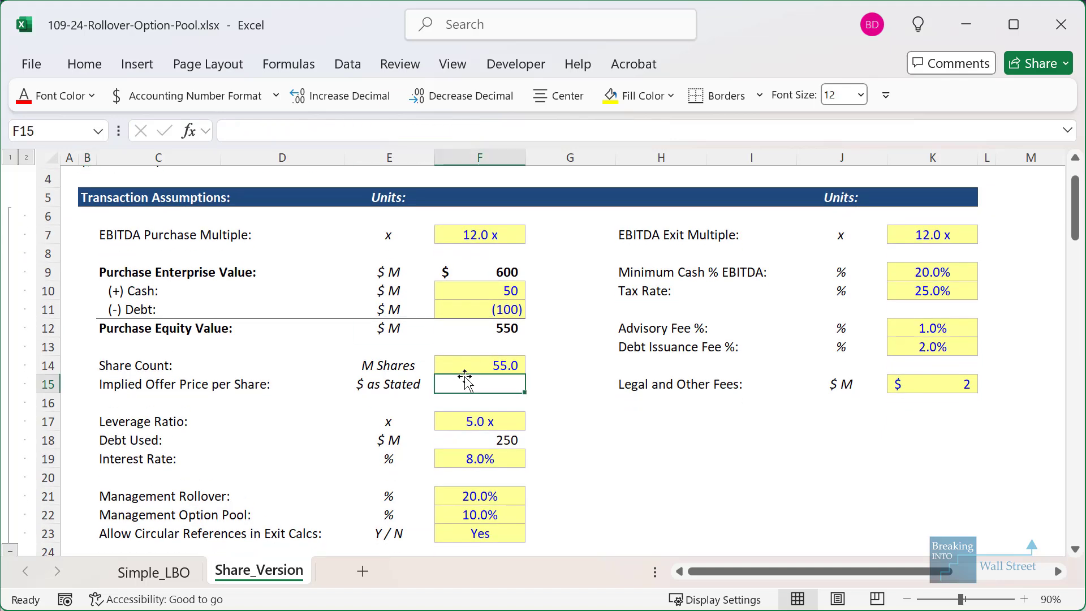
{"action": "scroll", "coordinate": [473, 403], "scroll_direction": "down", "scroll_amount": 1}
{"action": "type", "text": "="}
{"action": "key", "text": "Up"}
{"action": "key", "text": "Up"}
{"action": "key", "text": "Up"}
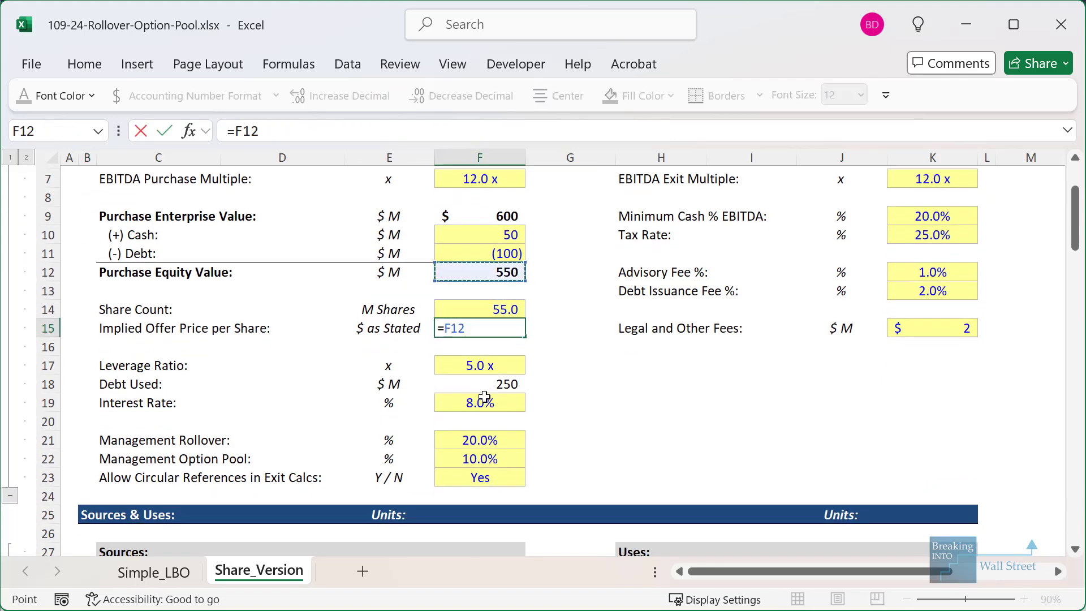
{"action": "type", "text": "/"}
{"action": "key", "text": "Up"}
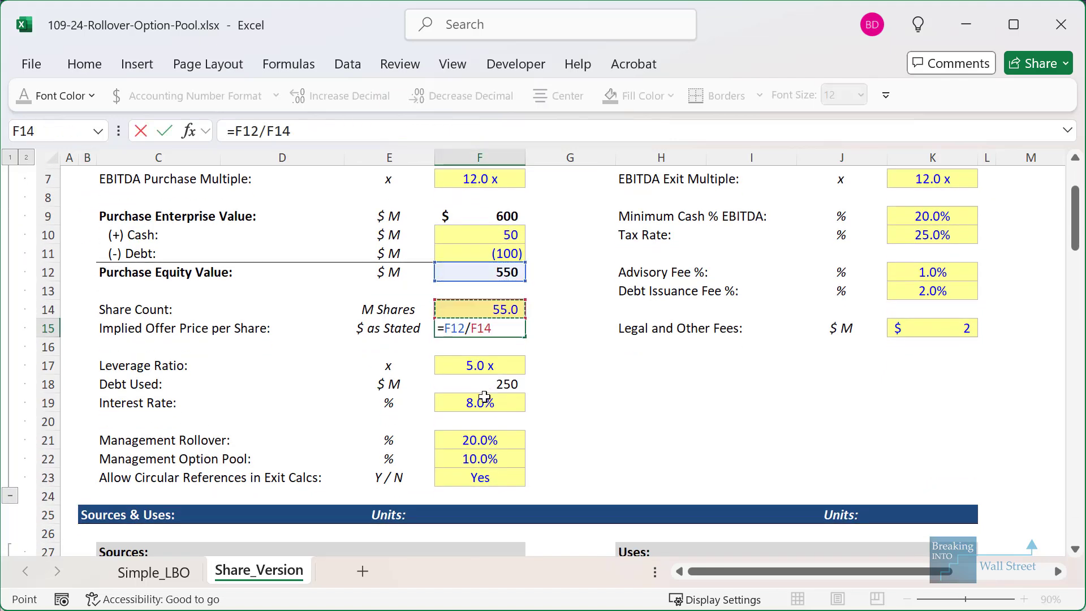
{"action": "key", "text": "ctrl+Return"}
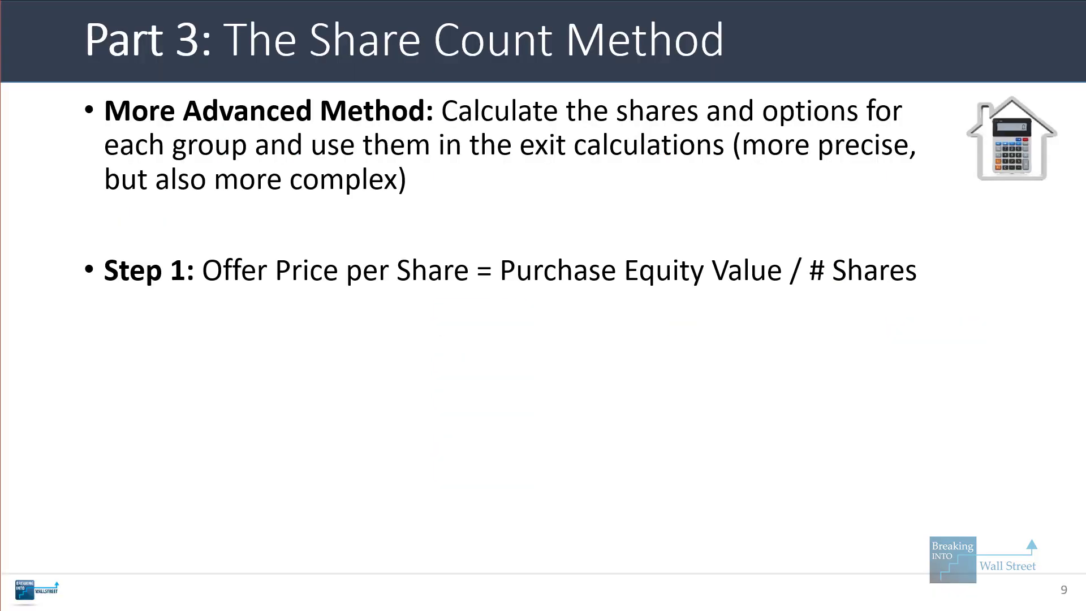
{"action": "key", "text": "Right"}
{"action": "key", "text": "Right"}
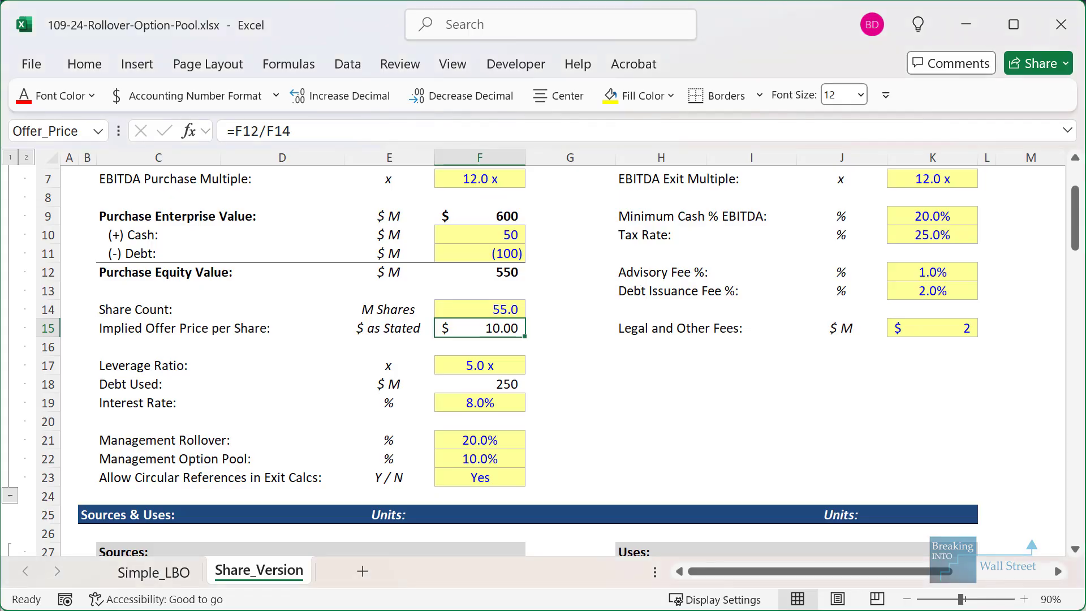
{"action": "scroll", "coordinate": [794, 454], "scroll_direction": "down", "scroll_amount": 4}
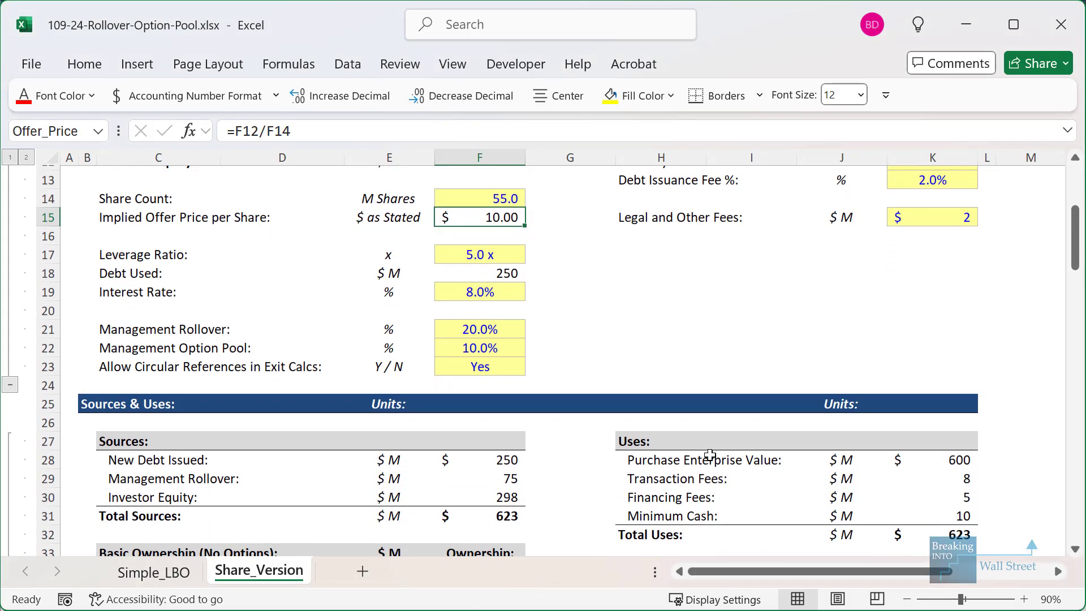
Set Post-Deal Basic Shares in K34 to =Total_Basic_Equity/Offer_Price, giving 37.3
{"action": "left_click", "coordinate": [899, 458]}
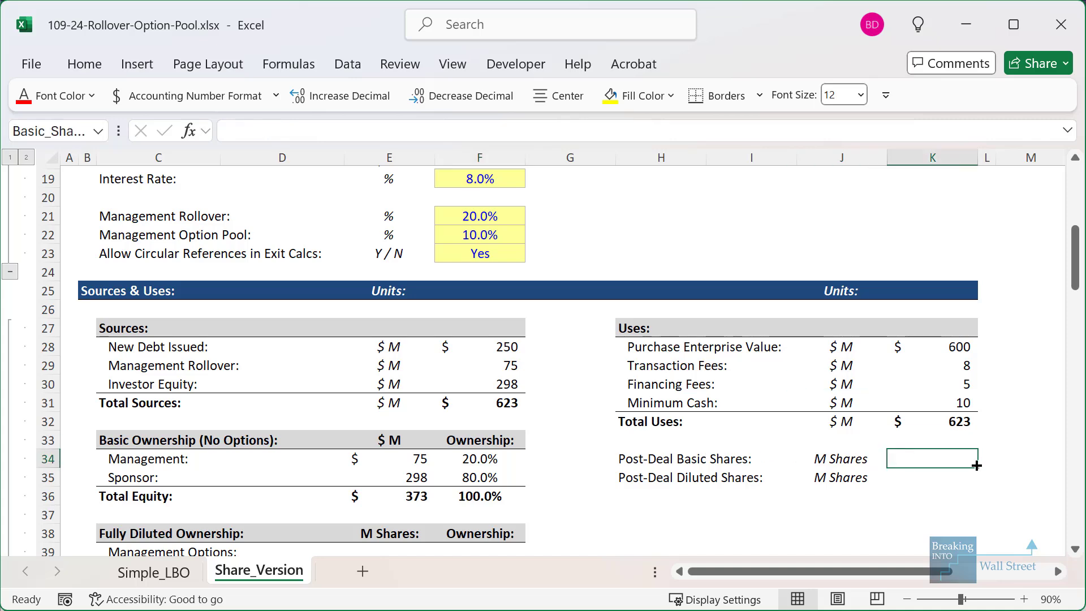
{"action": "scroll", "coordinate": [818, 442], "scroll_direction": "down", "scroll_amount": 1}
{"action": "type", "text": "="}
{"action": "scroll", "coordinate": [565, 346], "scroll_direction": "up", "scroll_amount": 5}
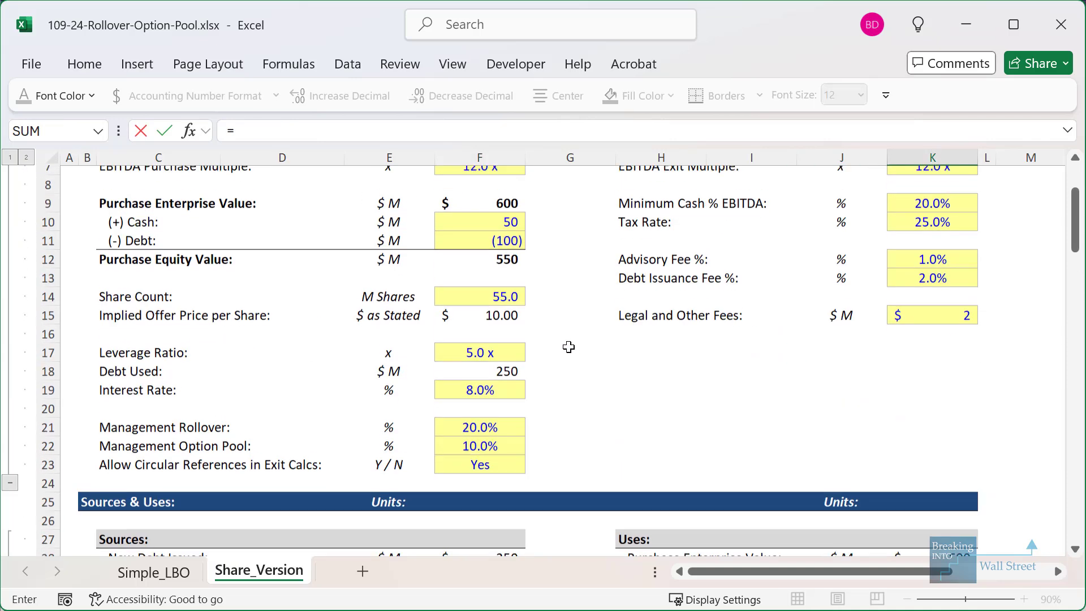
{"action": "scroll", "coordinate": [528, 333], "scroll_direction": "down", "scroll_amount": 5}
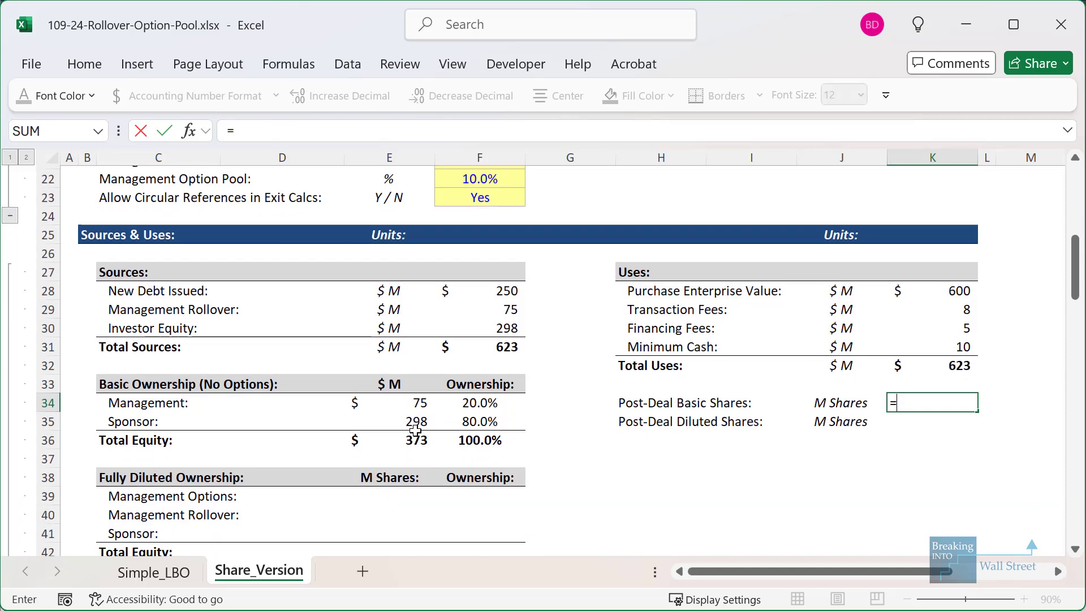
{"action": "left_click", "coordinate": [424, 440]}
{"action": "type", "text": "/"}
{"action": "scroll", "coordinate": [452, 391], "scroll_direction": "up", "scroll_amount": 5}
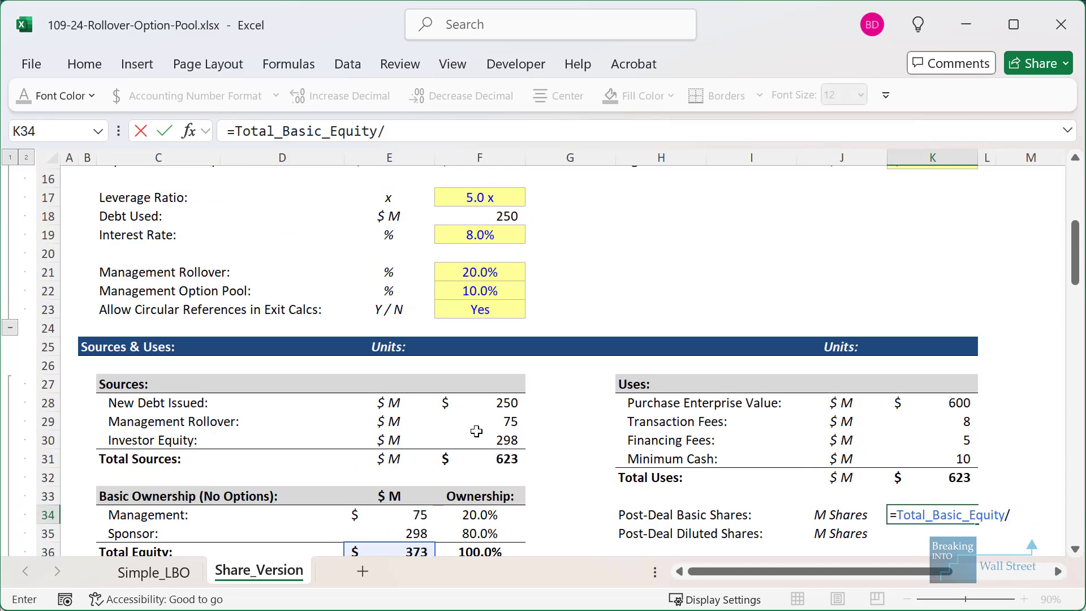
{"action": "left_click", "coordinate": [498, 317]}
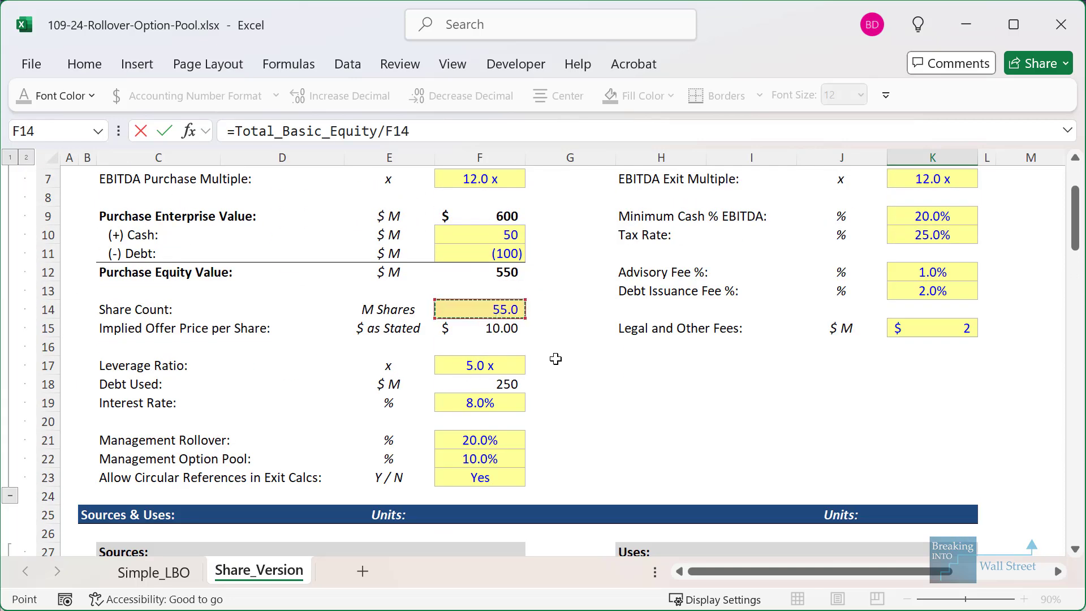
{"action": "key", "text": "Down"}
{"action": "key", "text": "Return"}
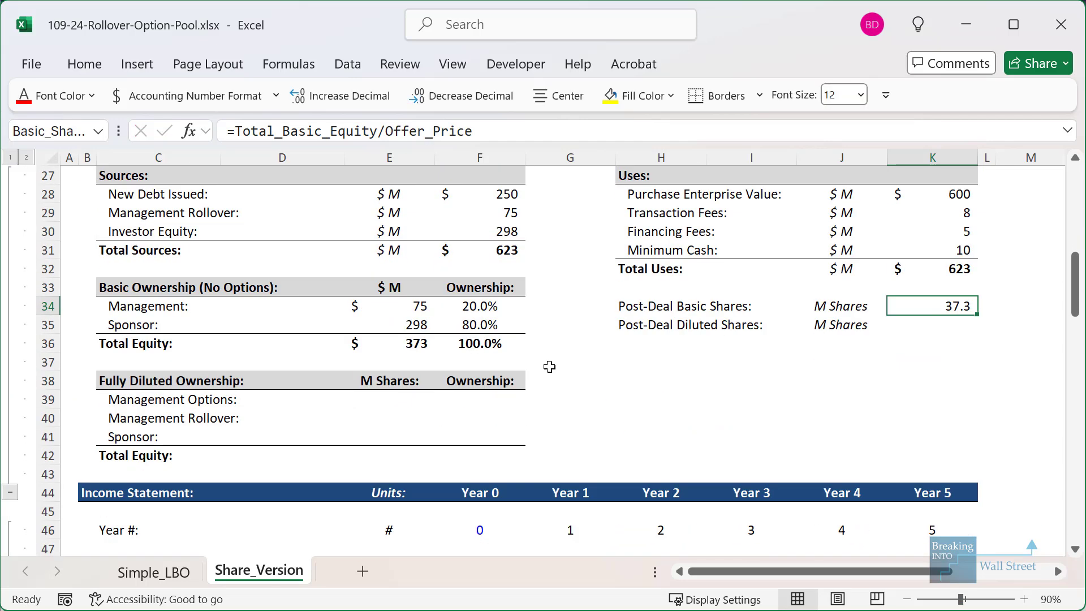
Set Post-Deal Diluted Shares in K35 to =Basic_Shares/(1-F22), giving 41.4, then select E40
{"action": "key", "text": "Down"}
{"action": "type", "text": "="}
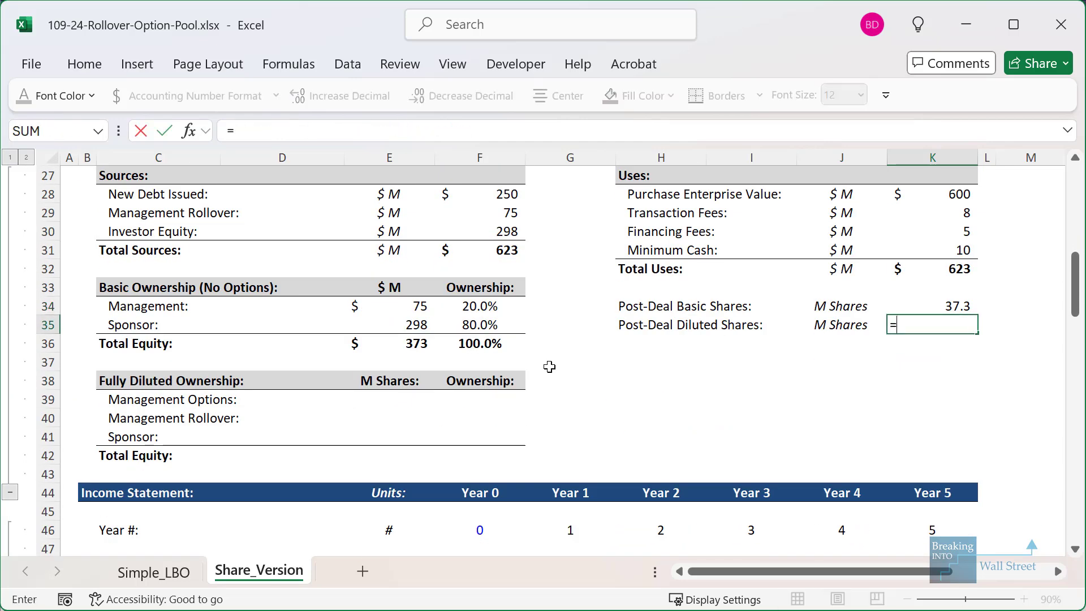
{"action": "key", "text": "Up"}
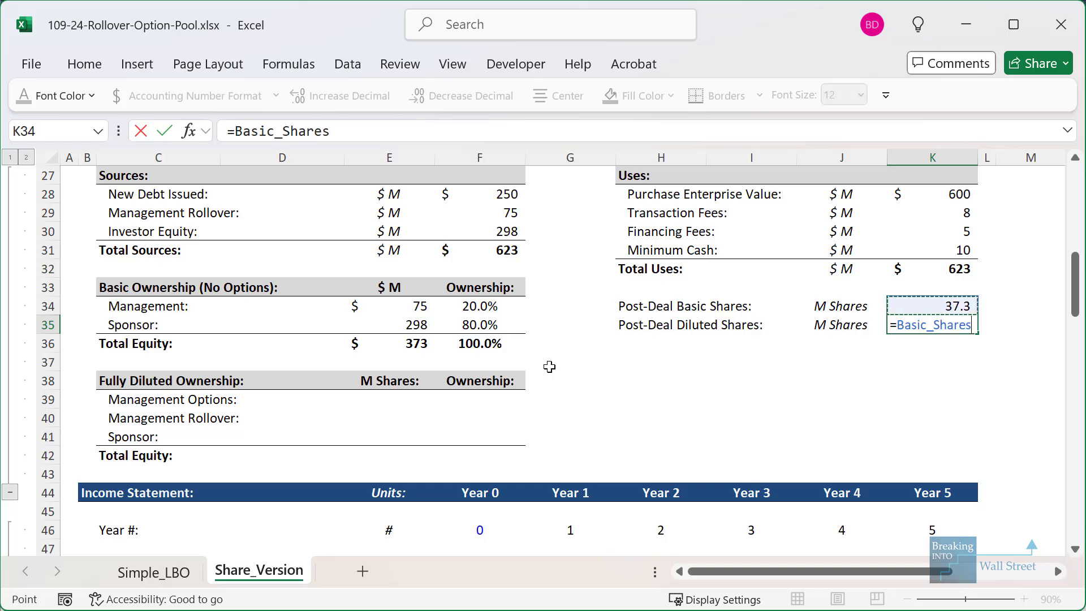
{"action": "type", "text": "/("}
{"action": "scroll", "coordinate": [549, 367], "scroll_direction": "up", "scroll_amount": 4}
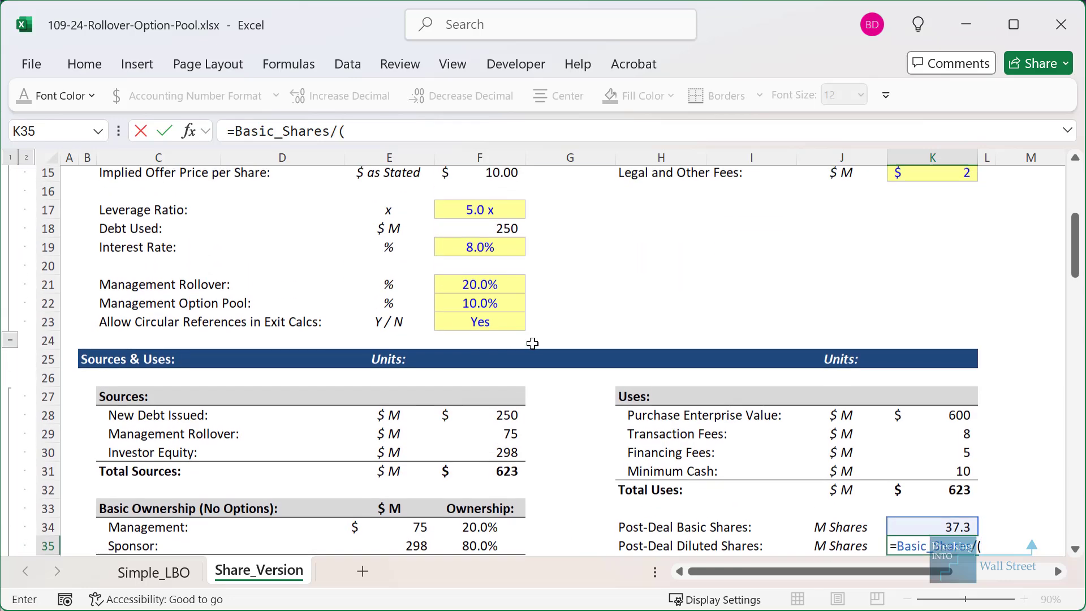
{"action": "mouse_move", "coordinate": [106, 306]}
{"action": "left_mouse_down"}
{"action": "mouse_move", "coordinate": [532, 338]}
{"action": "mouse_move", "coordinate": [544, 328]}
{"action": "left_mouse_up"}
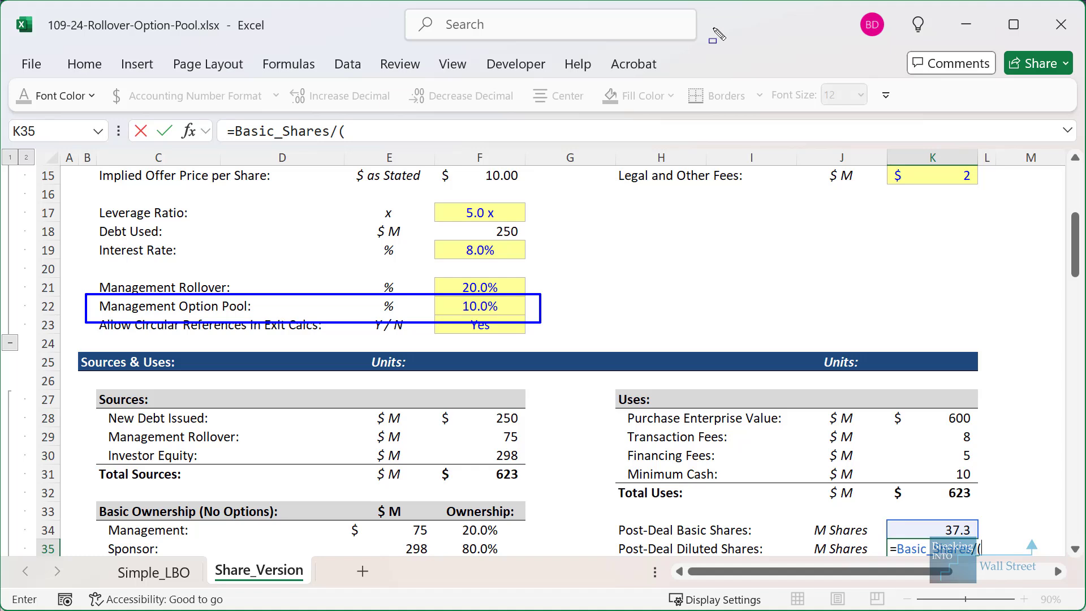
{"action": "key", "text": "Escape"}
{"action": "left_click", "coordinate": [482, 129]}
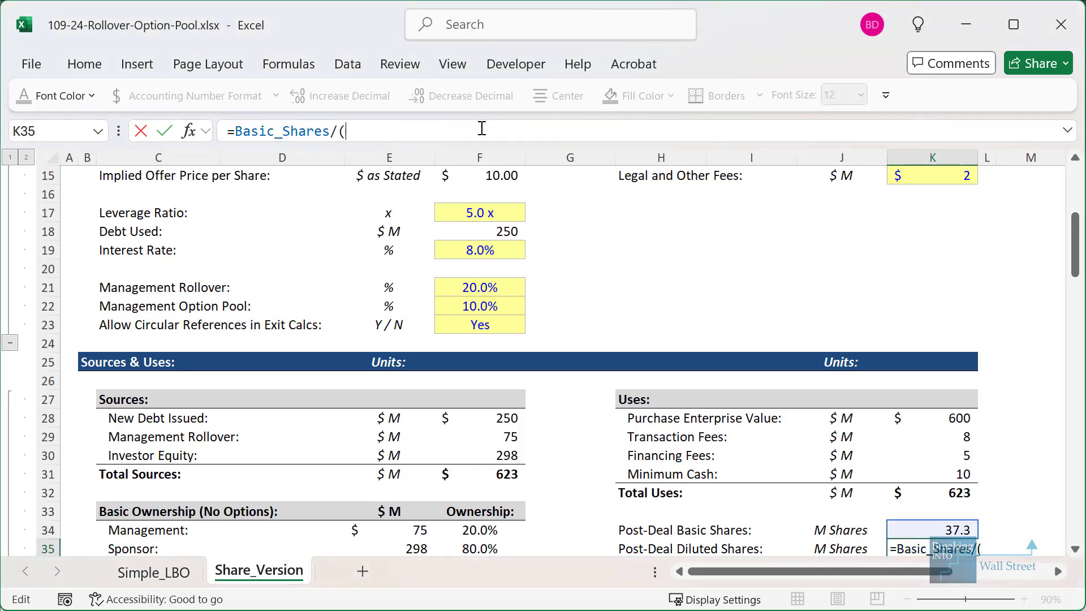
{"action": "type", "text": "1-"}
{"action": "left_click", "coordinate": [505, 288]}
{"action": "left_click", "coordinate": [513, 304]}
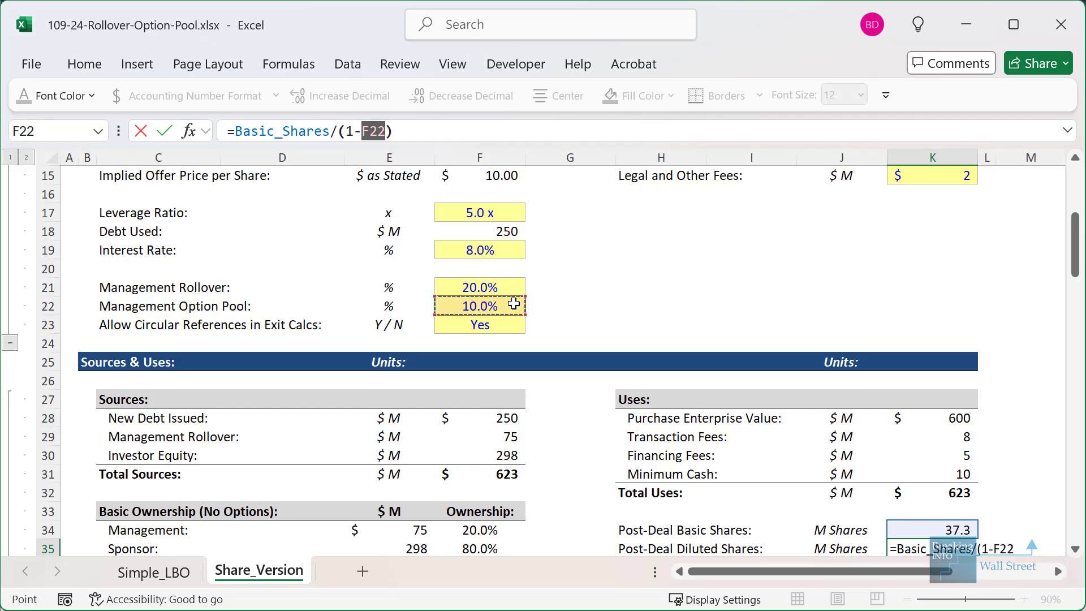
{"action": "key", "text": "ctrl+Return"}
{"action": "scroll", "coordinate": [515, 304], "scroll_direction": "down", "scroll_amount": 3}
{"action": "scroll", "coordinate": [522, 305], "scroll_direction": "down", "scroll_amount": 2}
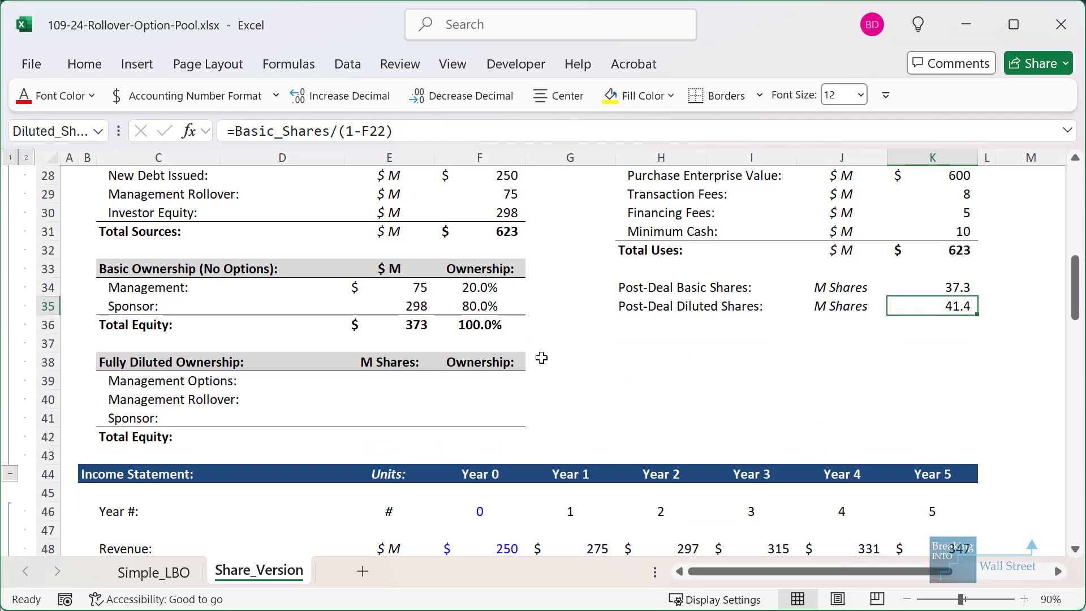
{"action": "left_click", "coordinate": [419, 397]}
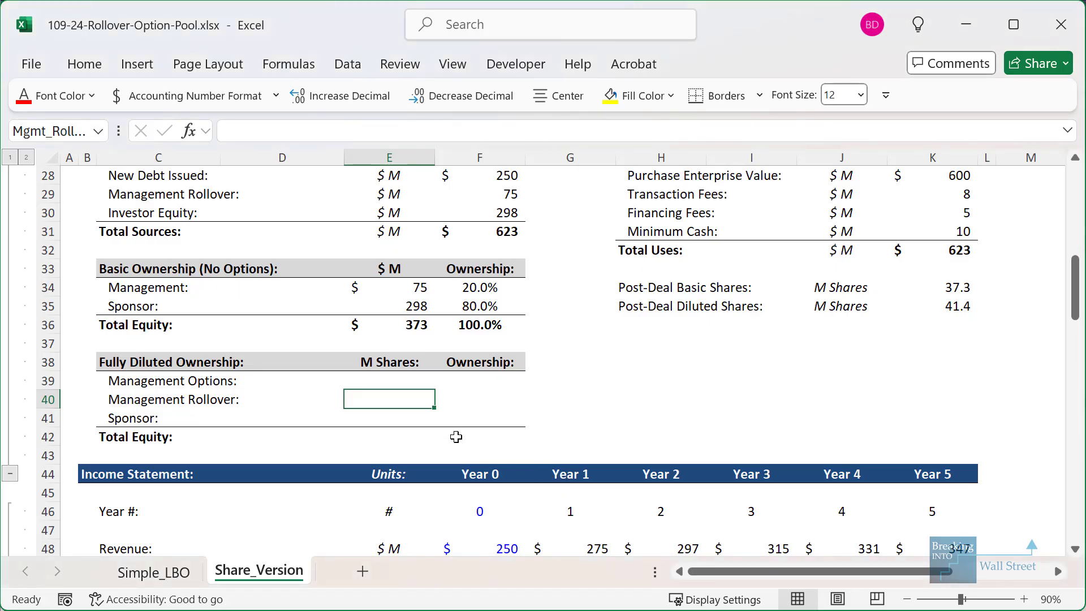
Set Management Options shares to Diluted_Shares minus Basic_Shares, giving 4.1
{"action": "key", "text": "Up"}
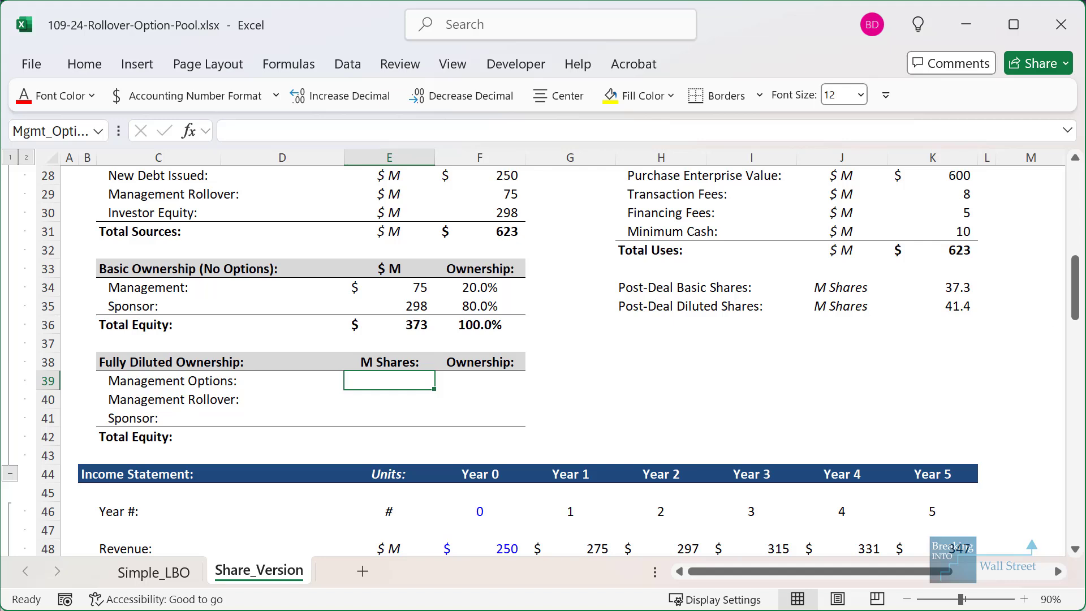
{"action": "type", "text": "="}
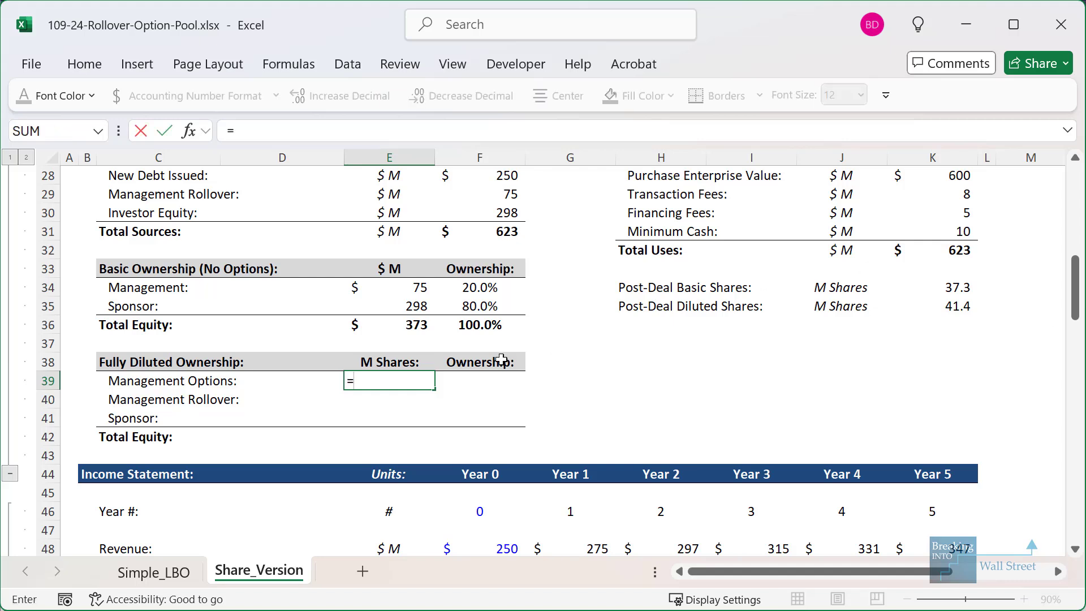
{"action": "key", "text": "Right"}
{"action": "key", "text": "Right"}
{"action": "key", "text": "Right"}
{"action": "key", "text": "Right"}
{"action": "key", "text": "Right"}
{"action": "key", "text": "Up"}
{"action": "key", "text": "Up"}
{"action": "key", "text": "Up"}
{"action": "key", "text": "Up"}
{"action": "key", "text": "Right"}
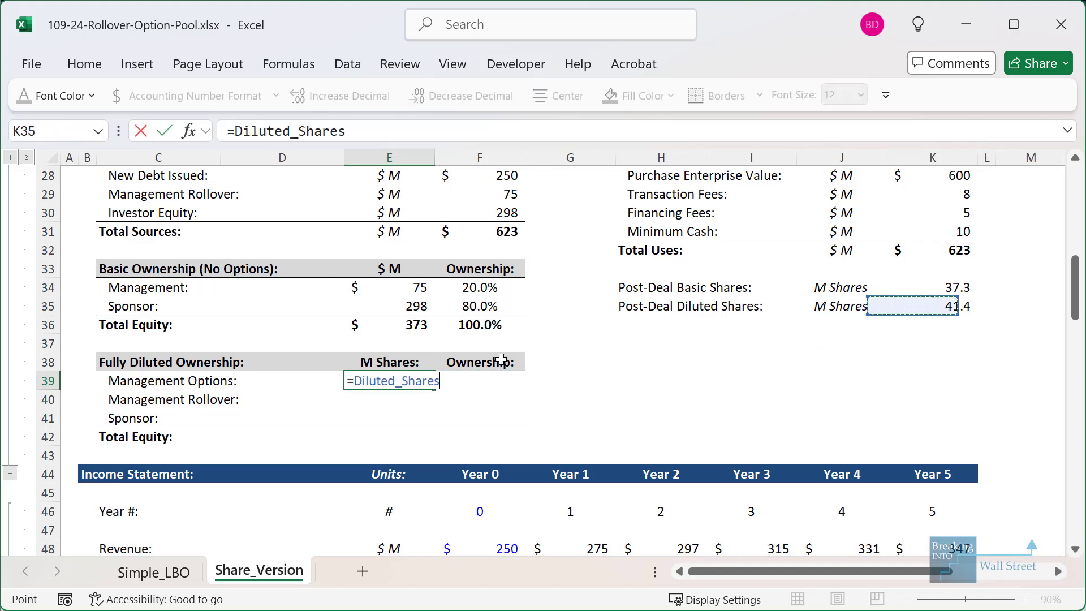
{"action": "type", "text": "-"}
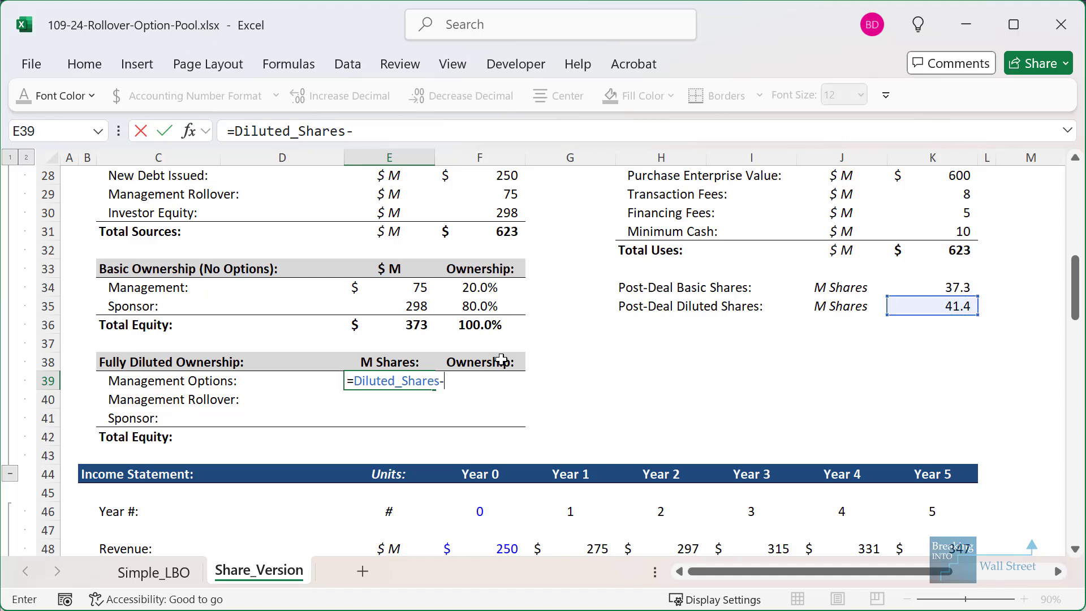
{"action": "left_click", "coordinate": [945, 289]}
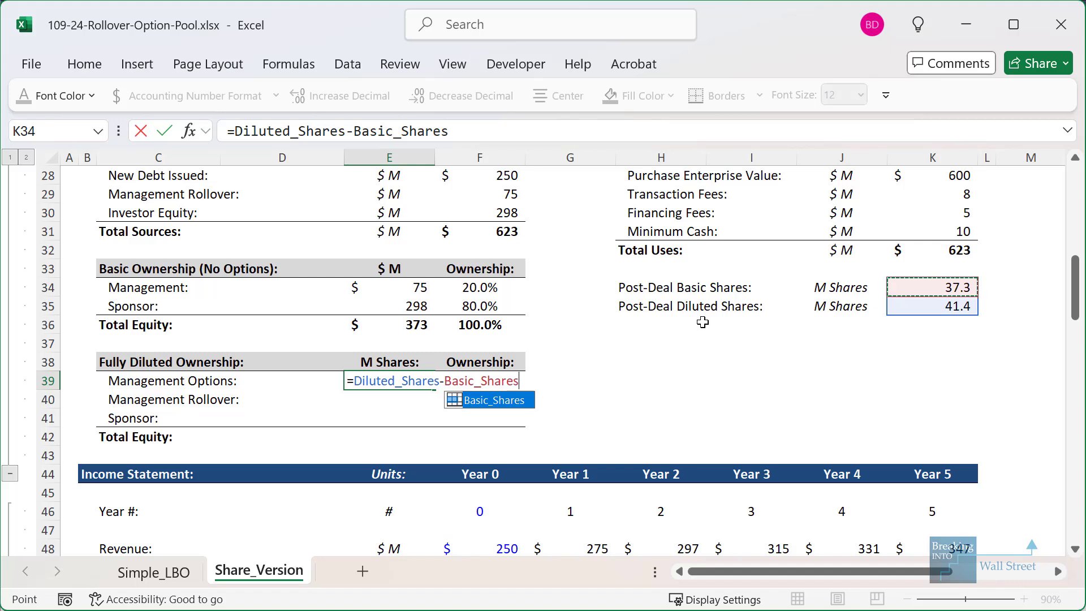
{"action": "key", "text": "ctrl+Return"}
Compute Management Rollover shares in E40 as =F34*Basic_Shares, giving 7.5
{"action": "key", "text": "Down"}
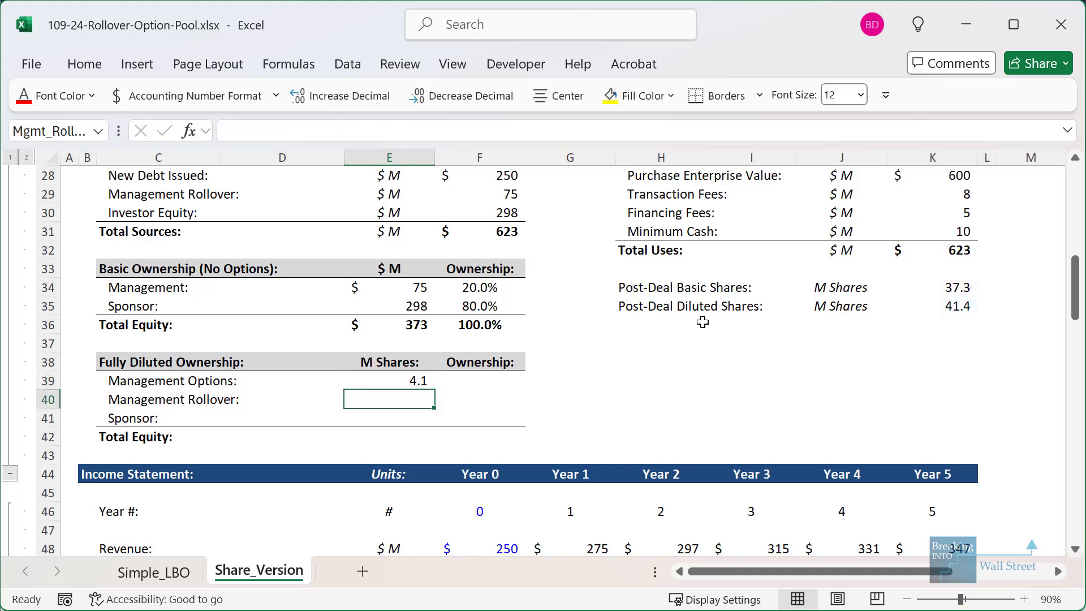
{"action": "type", "text": "="}
{"action": "key", "text": "Up"}
{"action": "key", "text": "Up"}
{"action": "key", "text": "Up"}
{"action": "key", "text": "Up"}
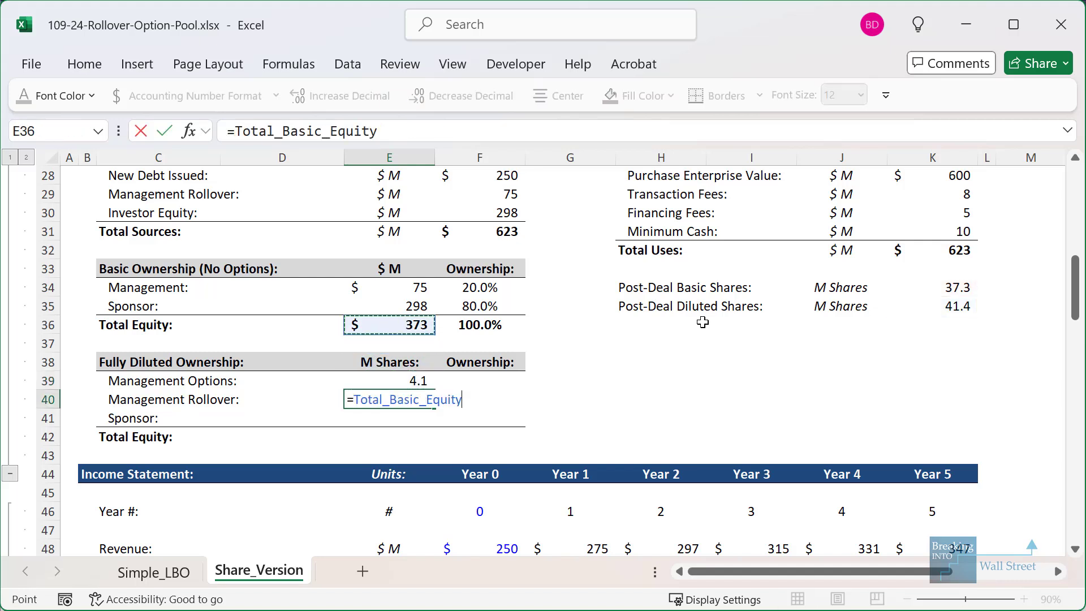
{"action": "key", "text": "Up"}
{"action": "key", "text": "Up"}
{"action": "key", "text": "Right"}
{"action": "type", "text": "*"}
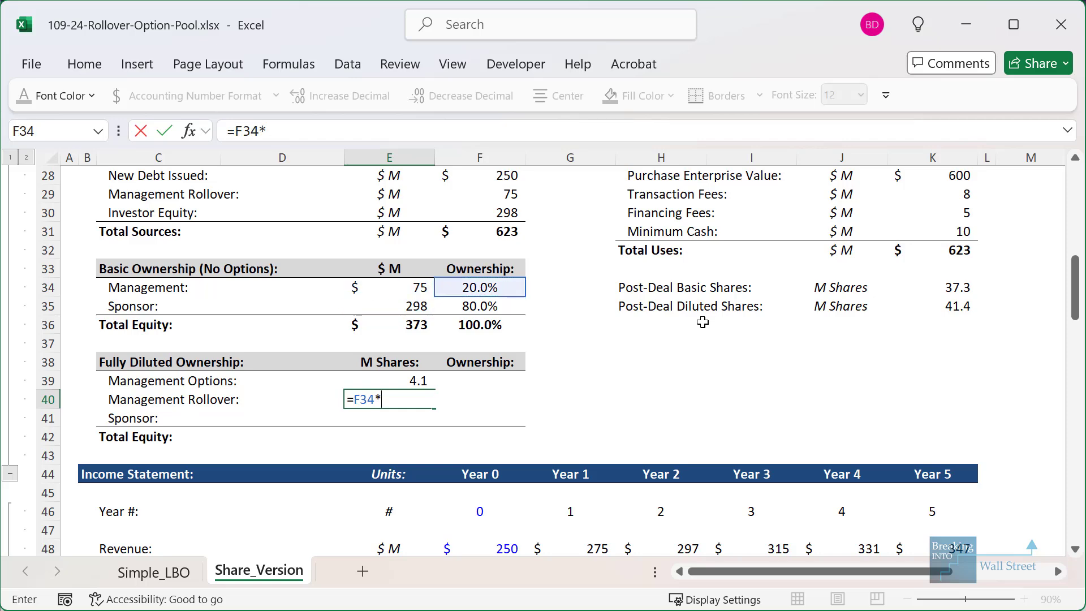
{"action": "left_click", "coordinate": [947, 283]}
{"action": "key", "text": "ctrl+Return"}
Copy the rollover formula to the Sponsor row (29.8) and AutoSum total shares to 41.4
{"action": "key", "text": "ctrl+c"}
{"action": "key", "text": "Down"}
{"action": "key", "text": "shift+Up"}
{"action": "key", "text": "alt+e"}
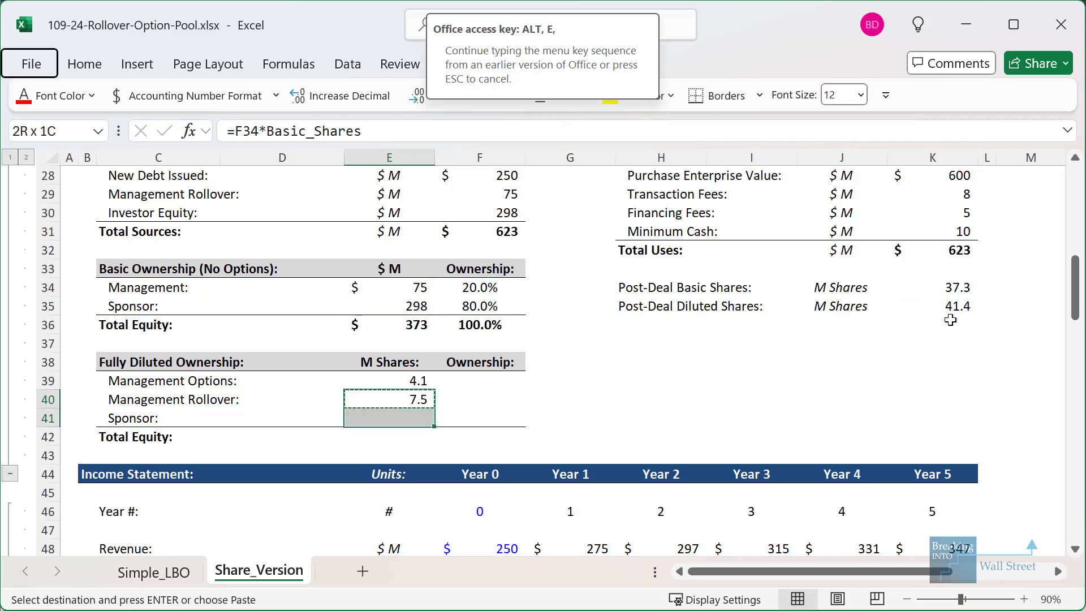
{"action": "key", "text": "f"}
{"action": "key", "text": "Escape"}
{"action": "key", "text": "Up"}
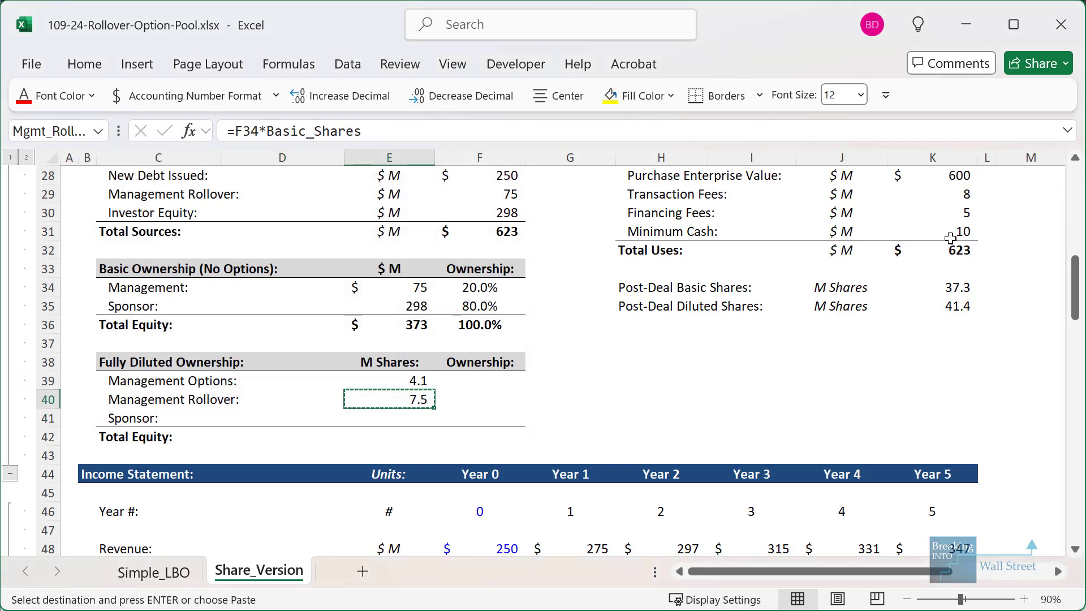
{"action": "key", "text": "shift+Down"}
{"action": "key", "text": "alt+e"}
{"action": "key", "text": "p"}
{"action": "key", "text": "Escape"}
{"action": "key", "text": "Down"}
{"action": "key", "text": "alt+equal"}
{"action": "key", "text": "ctrl+Return"}
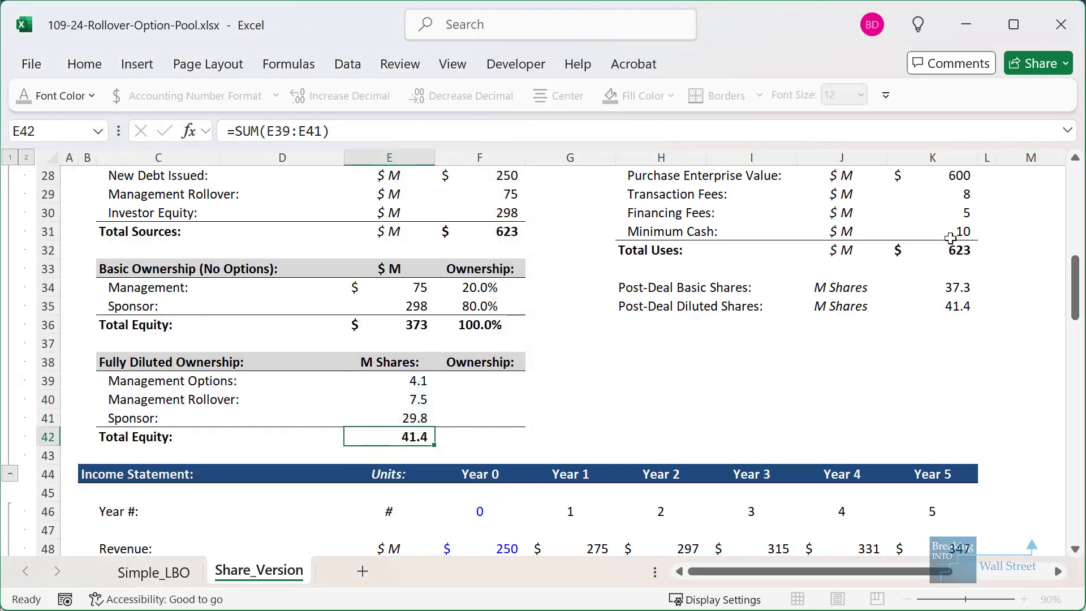
Calculate options and rollover ownership as shares over total shares, giving 10% and 18%
{"action": "key", "text": "Up"}
{"action": "key", "text": "Up"}
{"action": "key", "text": "Up"}
{"action": "key", "text": "Right"}
{"action": "type", "text": "="}
{"action": "key", "text": "Left"}
{"action": "type", "text": "/"}
{"action": "key", "text": "Left"}
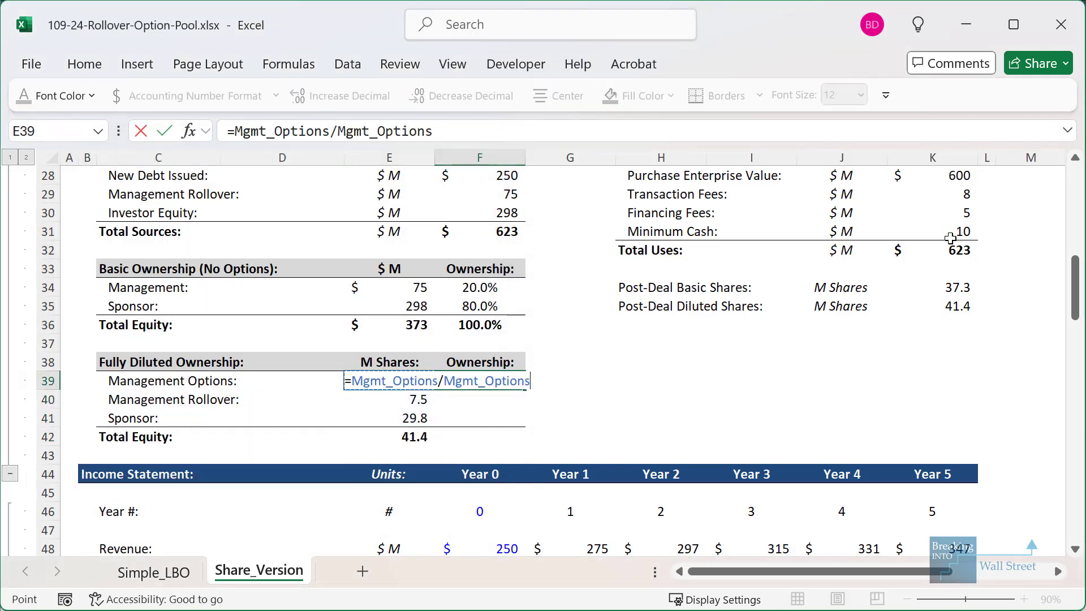
{"action": "key", "text": "Down"}
{"action": "key", "text": "Down"}
{"action": "key", "text": "Down"}
{"action": "key", "text": "ctrl+Return"}
{"action": "key", "text": "Down"}
{"action": "type", "text": "="}
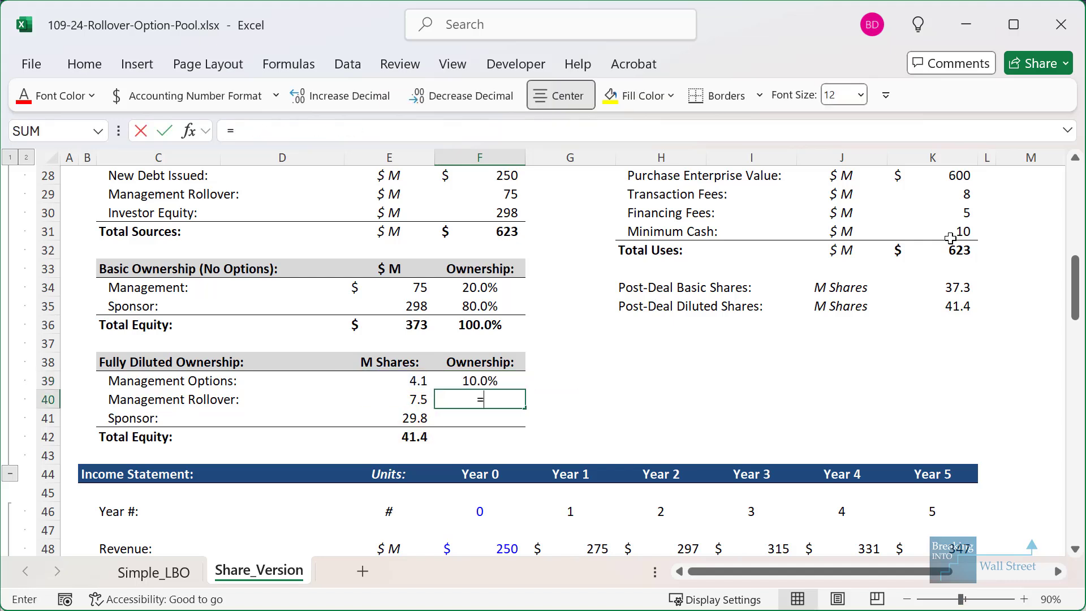
{"action": "key", "text": "Left"}
{"action": "type", "text": "/"}
{"action": "key", "text": "Left"}
{"action": "key", "text": "Down"}
{"action": "key", "text": "Down"}
{"action": "key", "text": "ctrl+Return"}
{"action": "key", "text": "Down"}
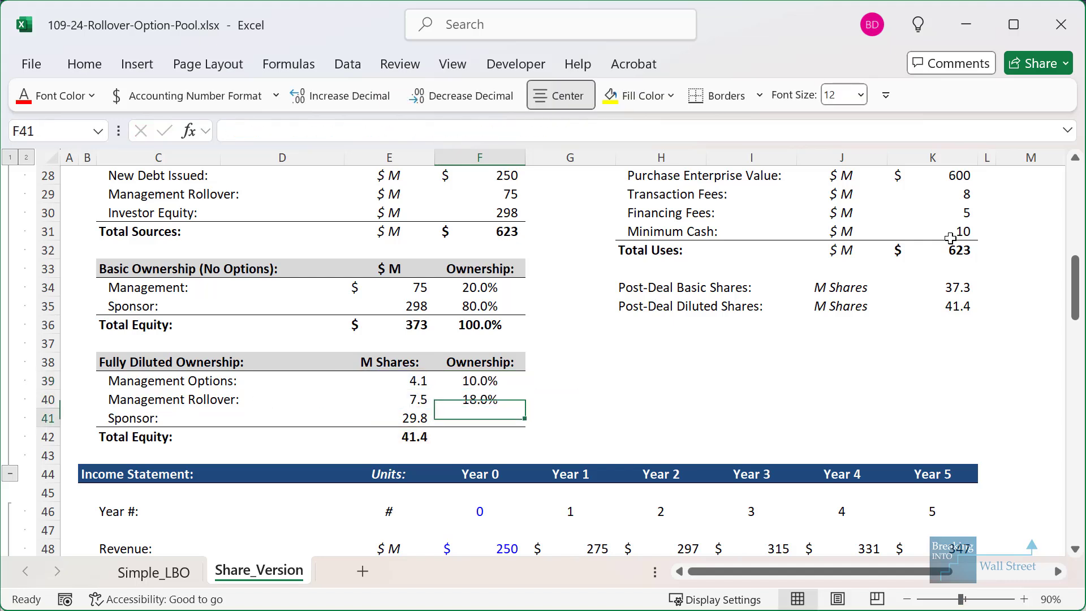
Calculate sponsor ownership at 72.0% and AutoSum the ownership column to 100.0%
{"action": "type", "text": "="}
{"action": "key", "text": "Left"}
{"action": "type", "text": "/"}
{"action": "key", "text": "Return"}
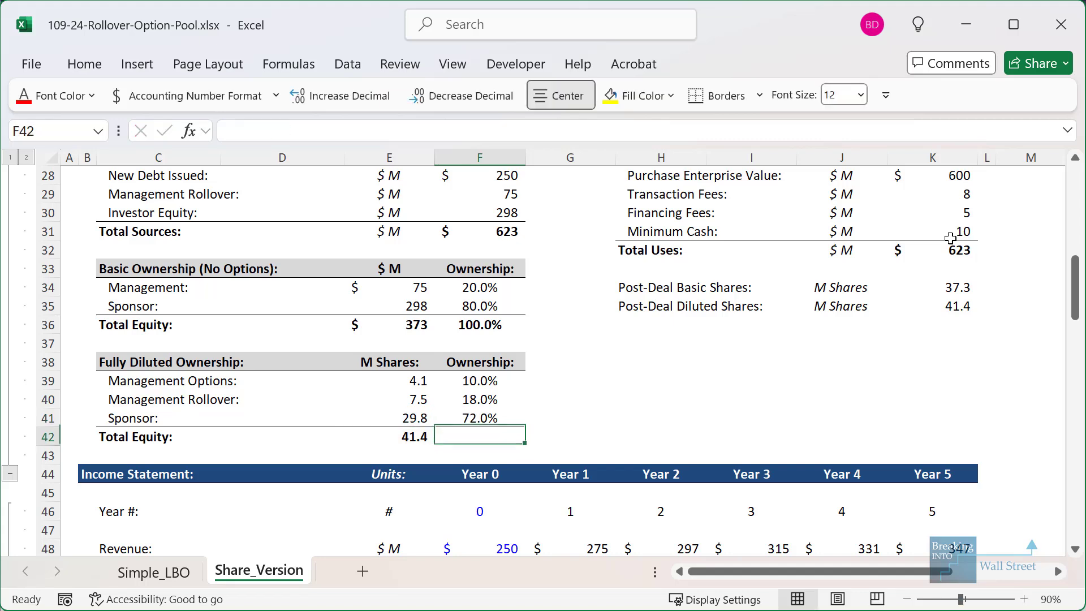
{"action": "key", "text": "alt+equal"}
{"action": "key", "text": "ctrl+Return"}
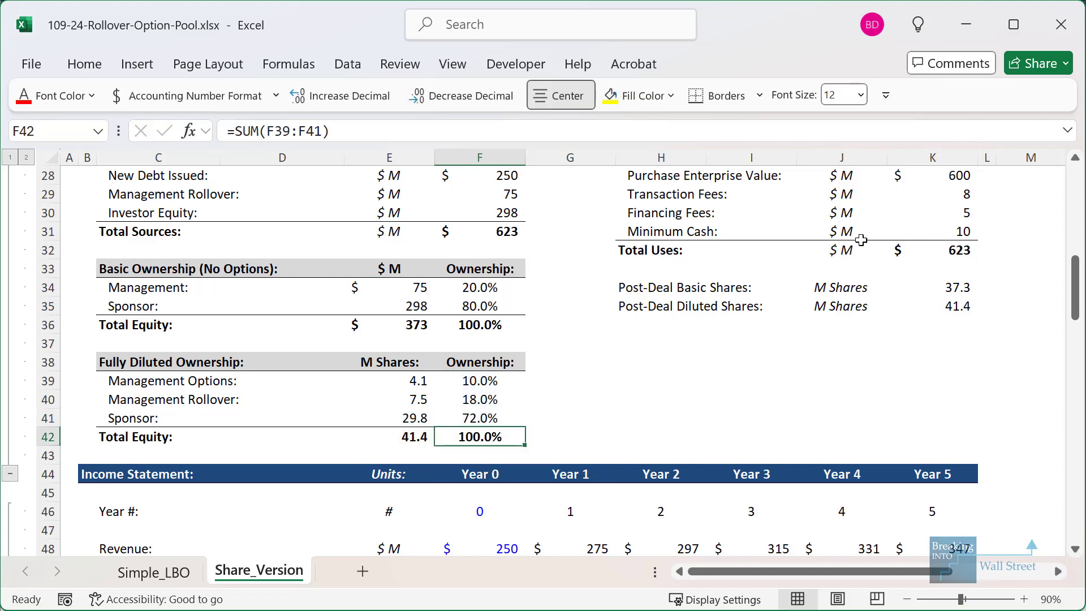
Review the share formulas and confirm the ownership percentages sum to 100%
{"action": "left_click", "coordinate": [417, 381]}
{"action": "left_click_drag", "start_coordinate": [454, 379], "coordinate": [475, 438]}
{"action": "left_click", "coordinate": [608, 402]}
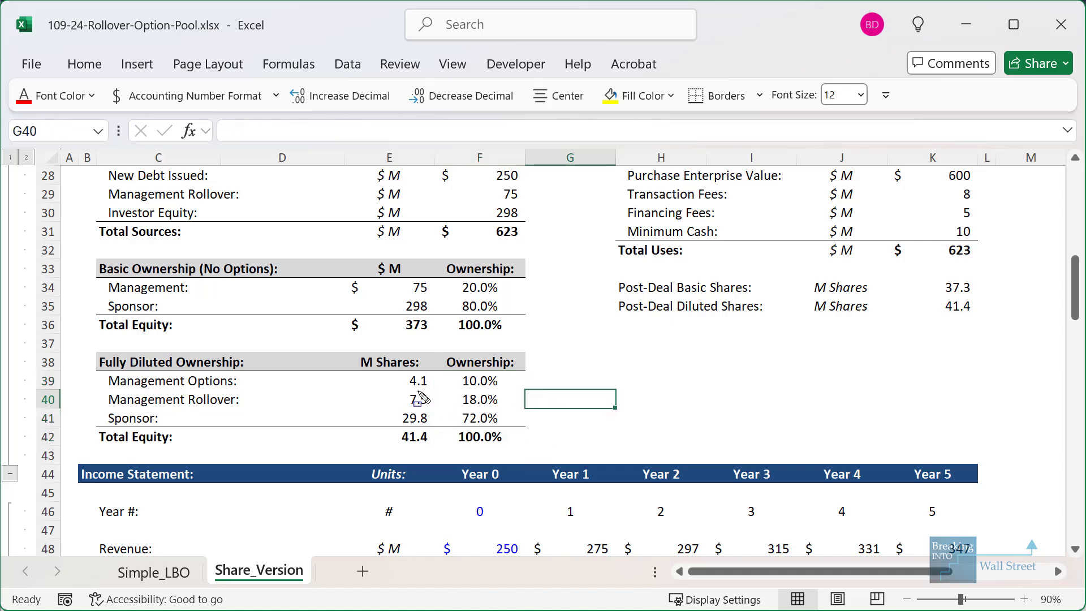
{"action": "mouse_move", "coordinate": [398, 392]}
{"action": "left_mouse_down"}
{"action": "mouse_move", "coordinate": [533, 410]}
{"action": "mouse_move", "coordinate": [529, 435]}
{"action": "left_mouse_up"}
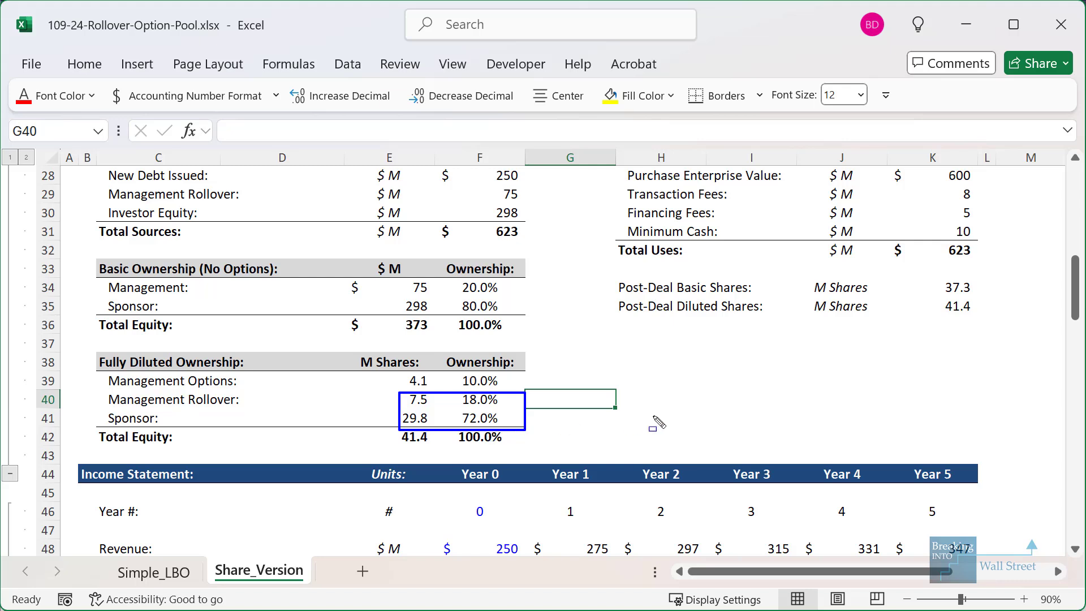
{"action": "key", "text": "ctrl+z"}
{"action": "left_click", "coordinate": [681, 342]}
{"action": "scroll", "coordinate": [690, 367], "scroll_direction": "down", "scroll_amount": 8}
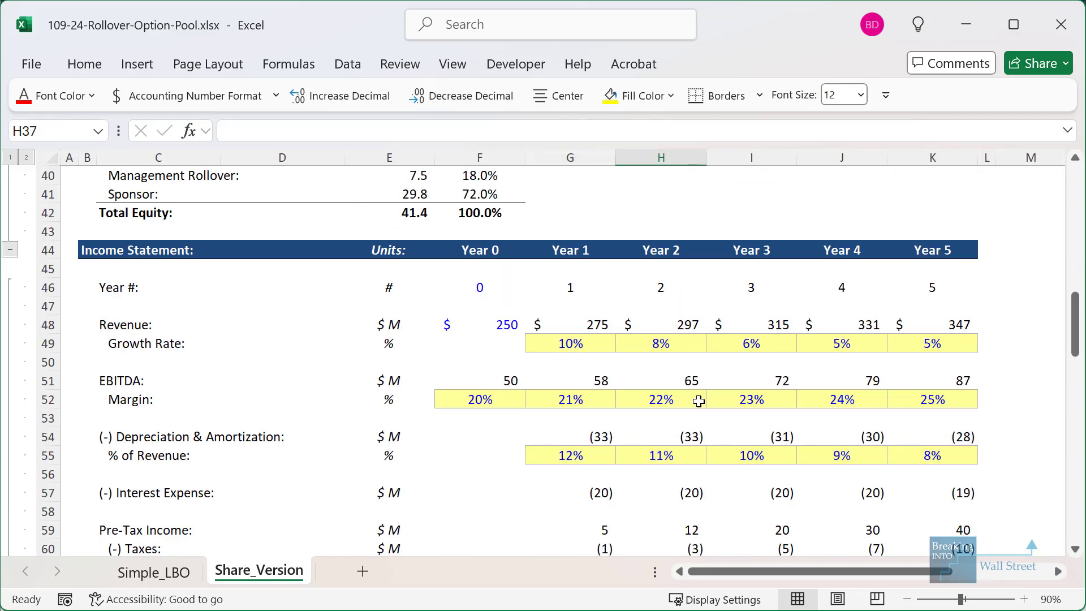
Scroll down to Returns Calculations and select the Year 1 cash from management options cell G96
{"action": "scroll", "coordinate": [698, 400], "scroll_direction": "down", "scroll_amount": 12}
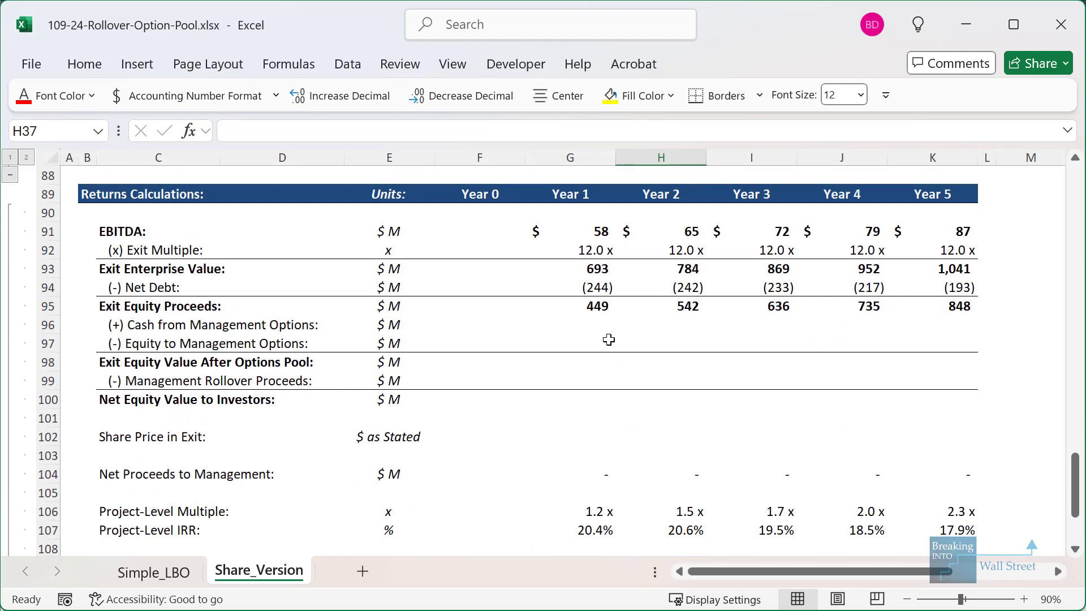
{"action": "left_click", "coordinate": [600, 331]}
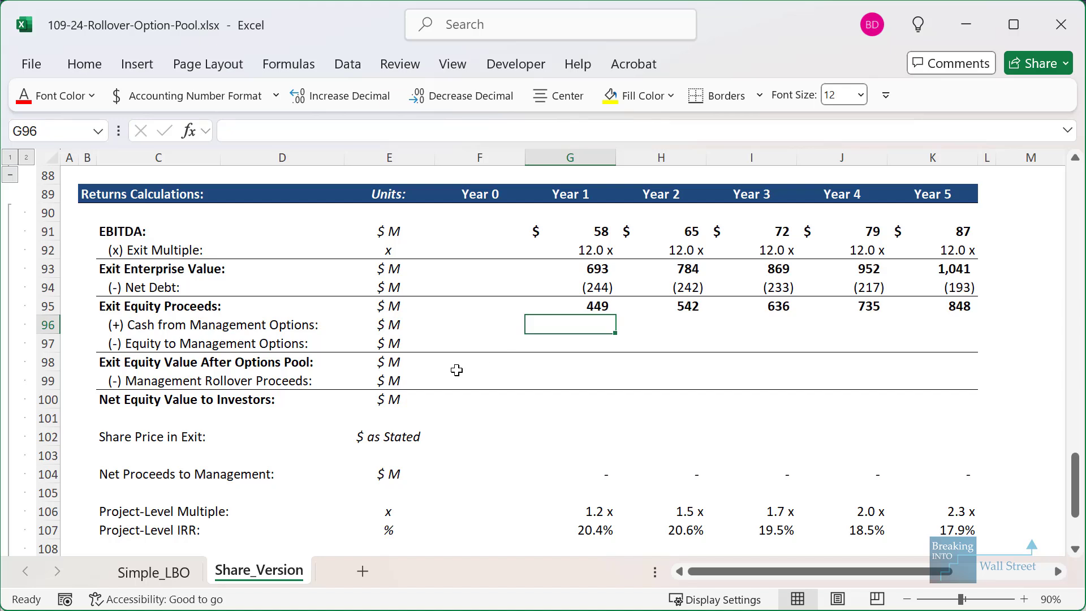
Enter =IF(G102>Offer_Price,Mgmt_Options*Offer_Price,0) in G96 for Year 1 options cash
{"action": "type", "text": "=IF("}
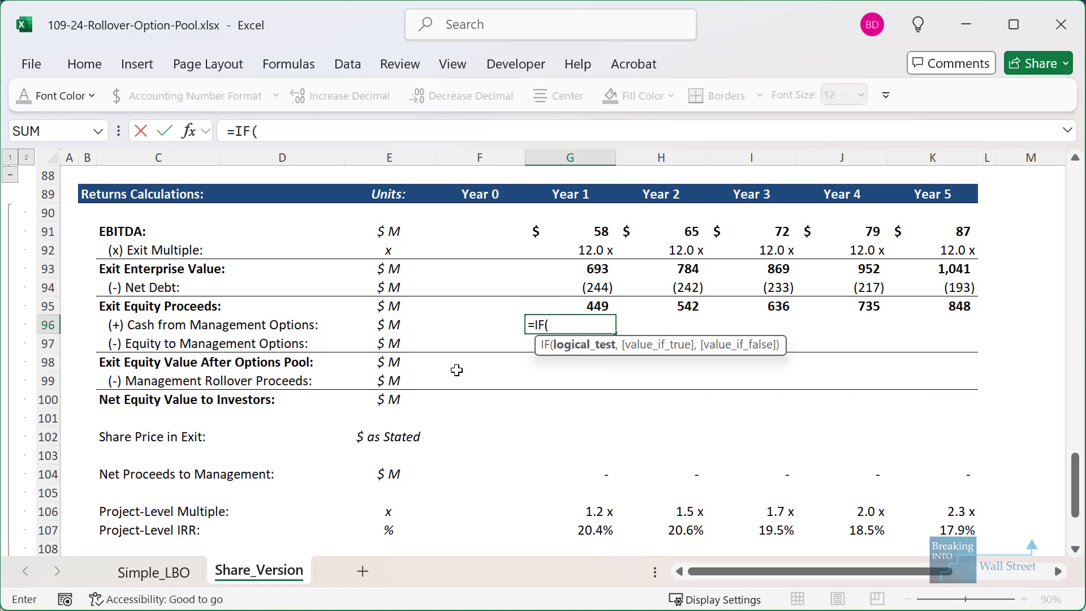
{"action": "key", "text": "Down"}
{"action": "key", "text": "Down"}
{"action": "key", "text": "Down"}
{"action": "key", "text": "Down"}
{"action": "key", "text": "Down"}
{"action": "key", "text": "Down"}
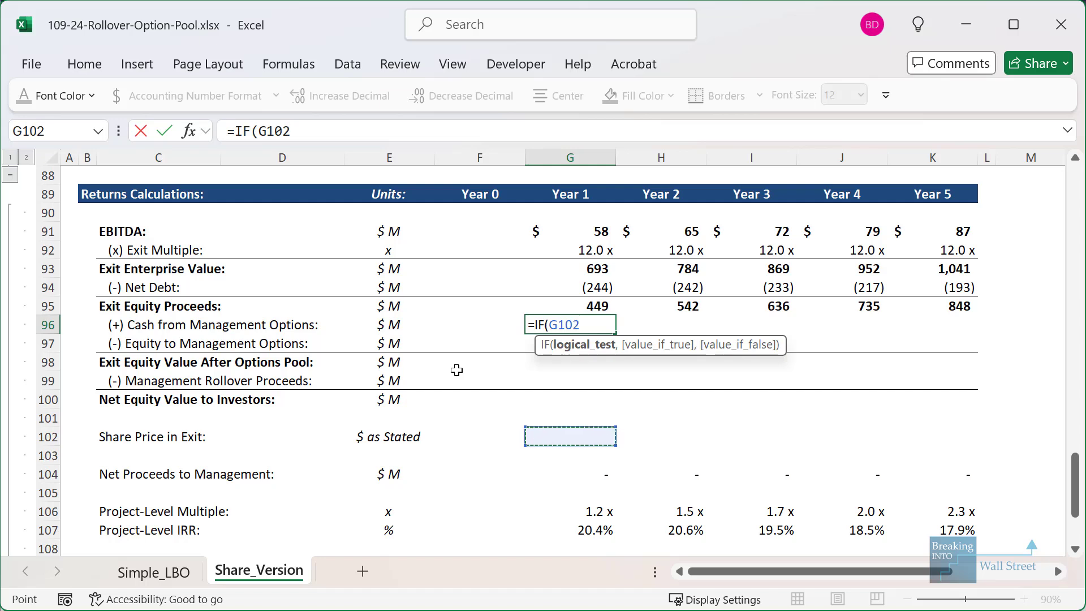
{"action": "type", "text": ">Offer_Price"}
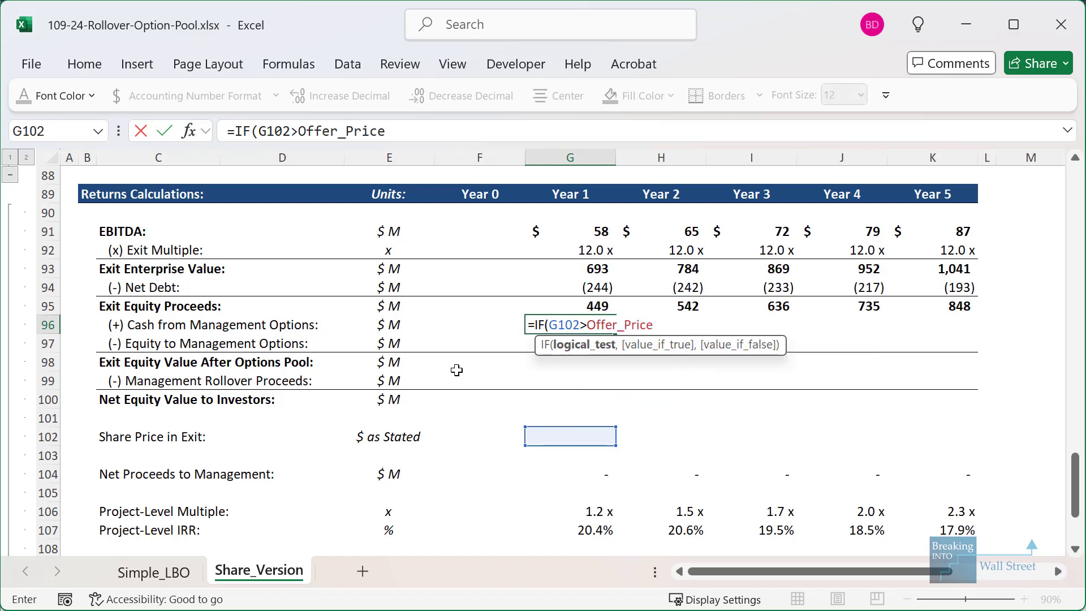
{"action": "type", "text": ",Mgm"}
{"action": "key", "text": "Tab"}
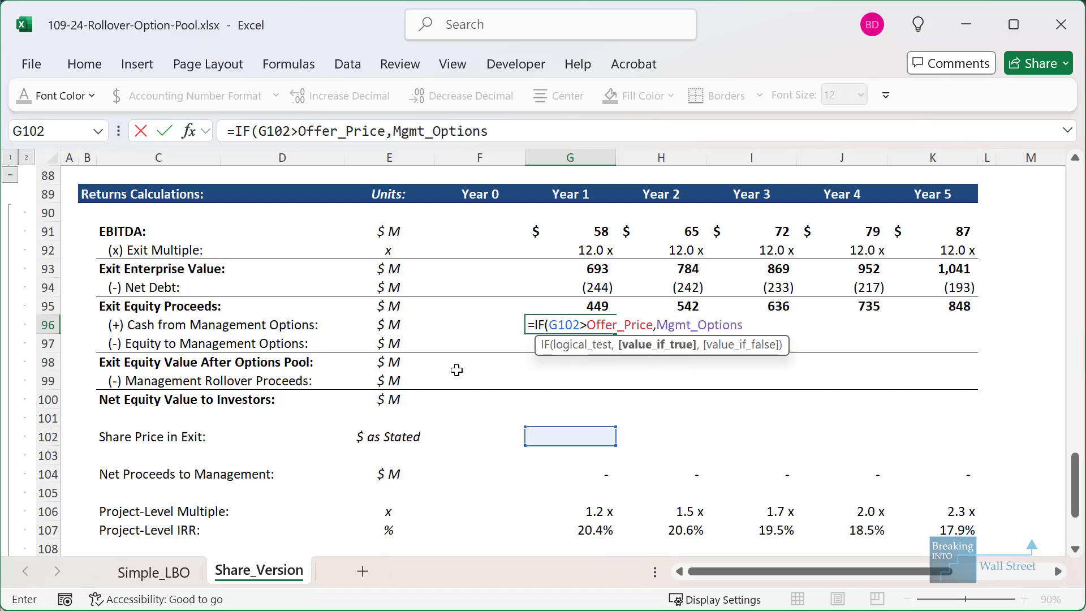
{"action": "type", "text": "*Offer_Price"}
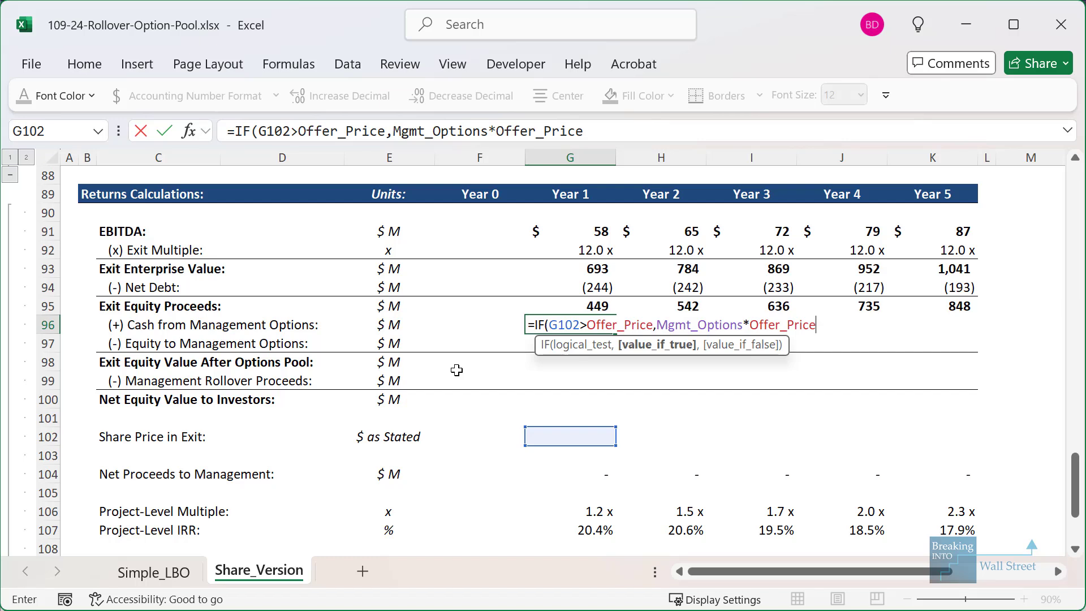
{"action": "type", "text": ",0)"}
{"action": "key", "text": "ctrl+Return"}
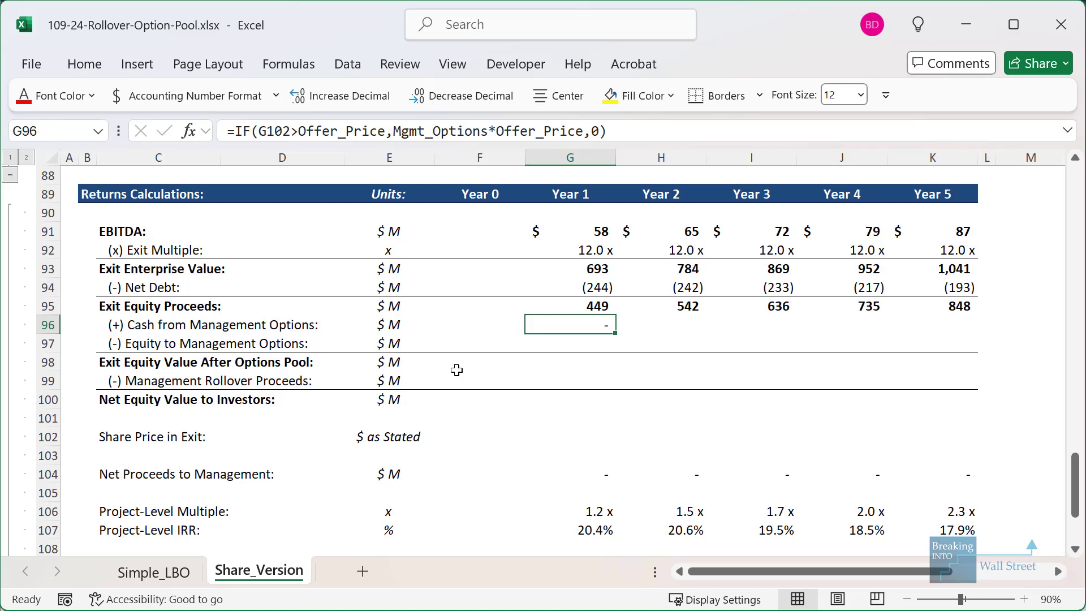
{"action": "key", "text": "F2"}
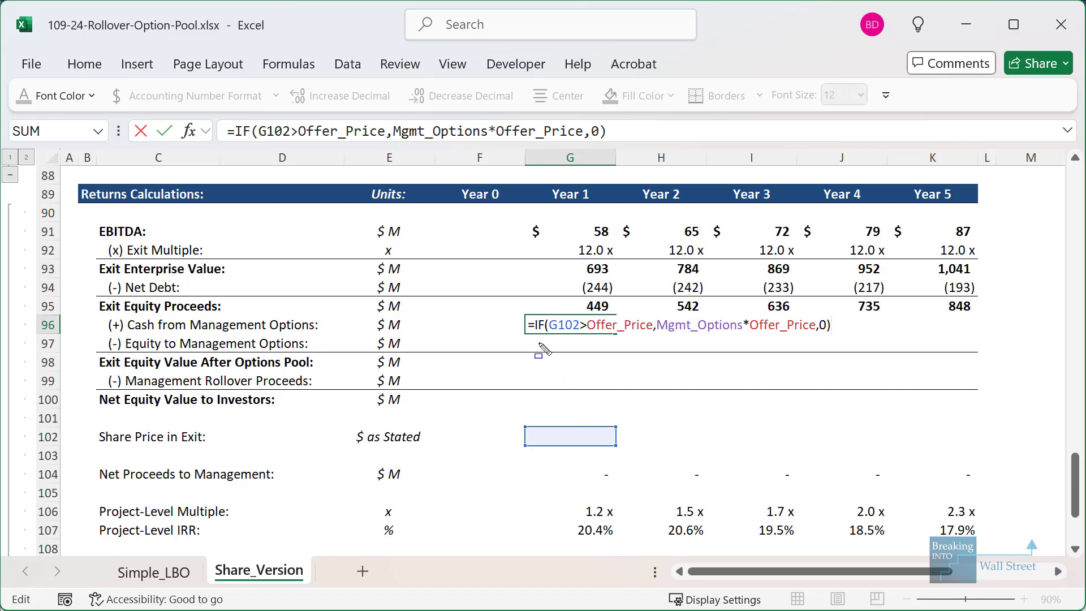
{"action": "mouse_move", "coordinate": [514, 314]}
{"action": "left_mouse_down"}
{"action": "mouse_move", "coordinate": [882, 389]}
{"action": "mouse_move", "coordinate": [897, 335]}
{"action": "left_mouse_up"}
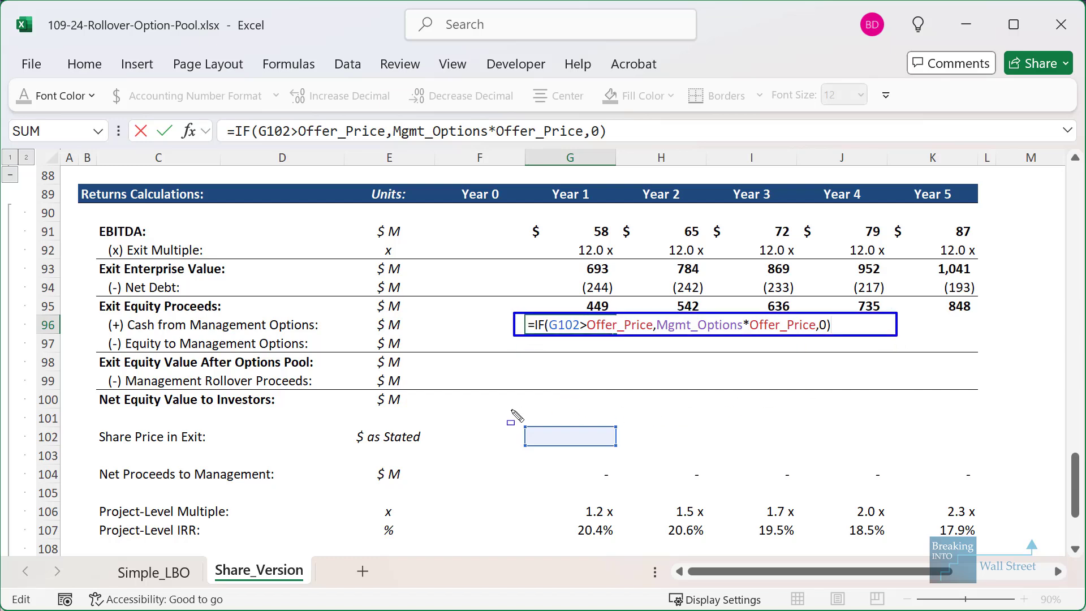
{"action": "left_click_drag", "start_coordinate": [511, 410], "coordinate": [657, 458]}
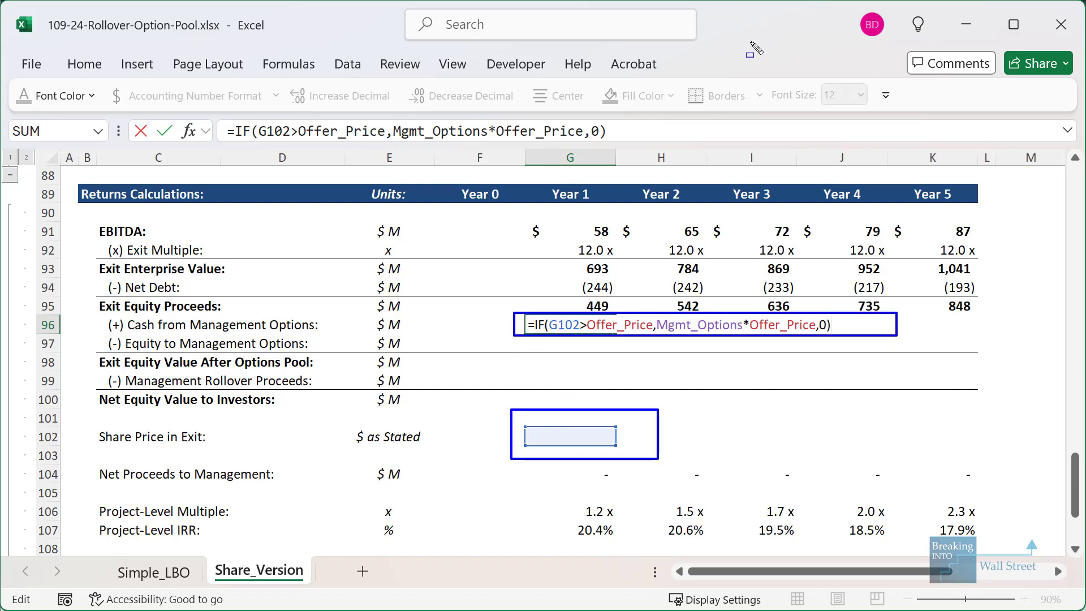
{"action": "key", "text": "Escape"}
{"action": "left_click", "coordinate": [539, 325]}
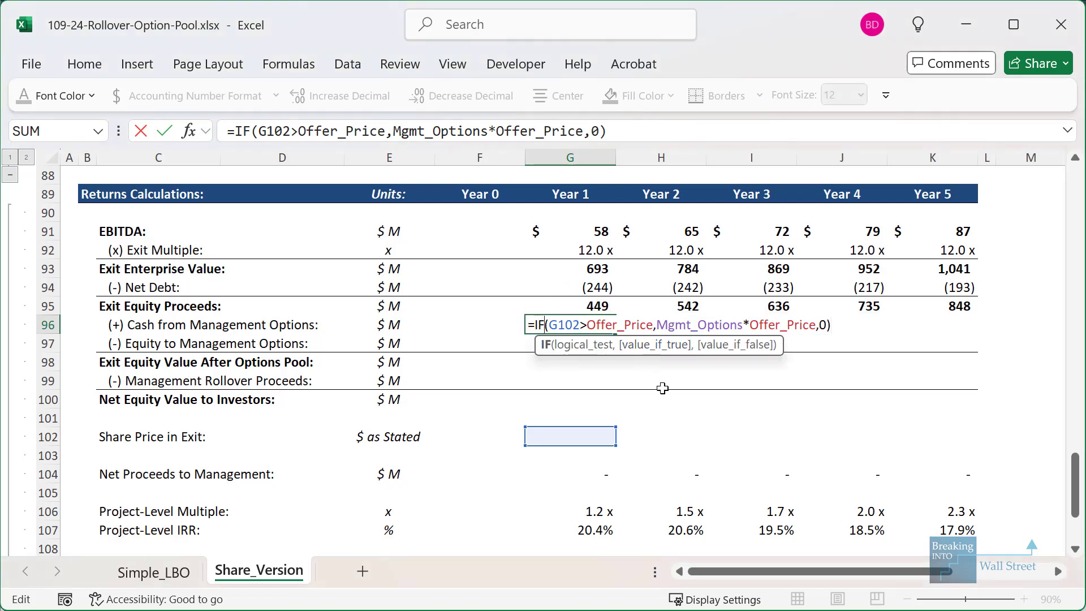
{"action": "key", "text": "Right"}
{"action": "scroll", "coordinate": [535, 301], "scroll_direction": "up", "scroll_amount": 12}
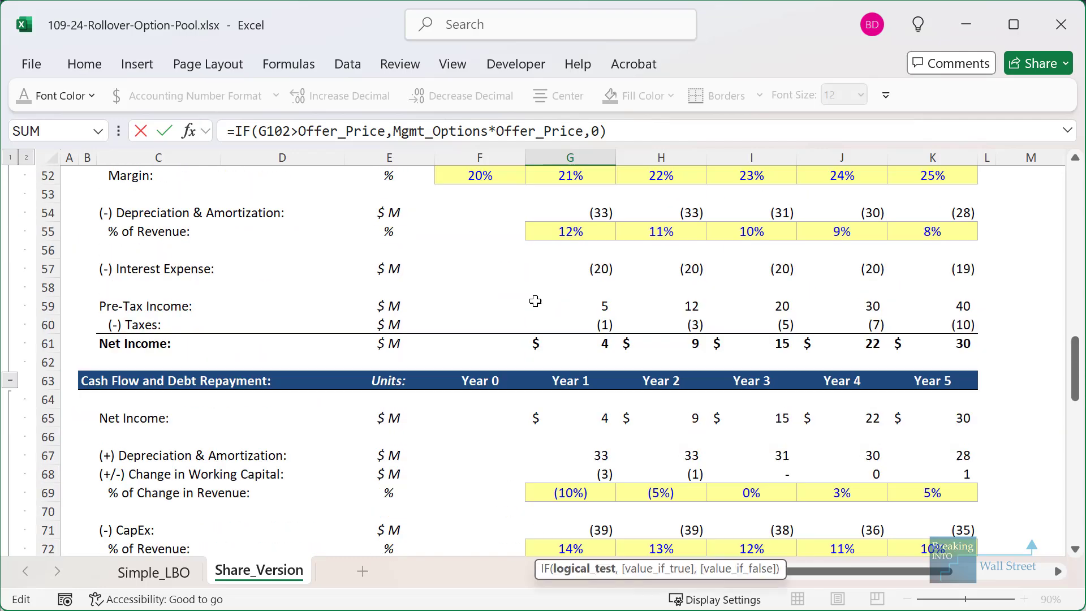
{"action": "scroll", "coordinate": [536, 301], "scroll_direction": "up", "scroll_amount": 13}
{"action": "mouse_move", "coordinate": [97, 345]}
{"action": "left_mouse_down"}
{"action": "mouse_move", "coordinate": [517, 411]}
{"action": "mouse_move", "coordinate": [576, 382]}
{"action": "left_mouse_up"}
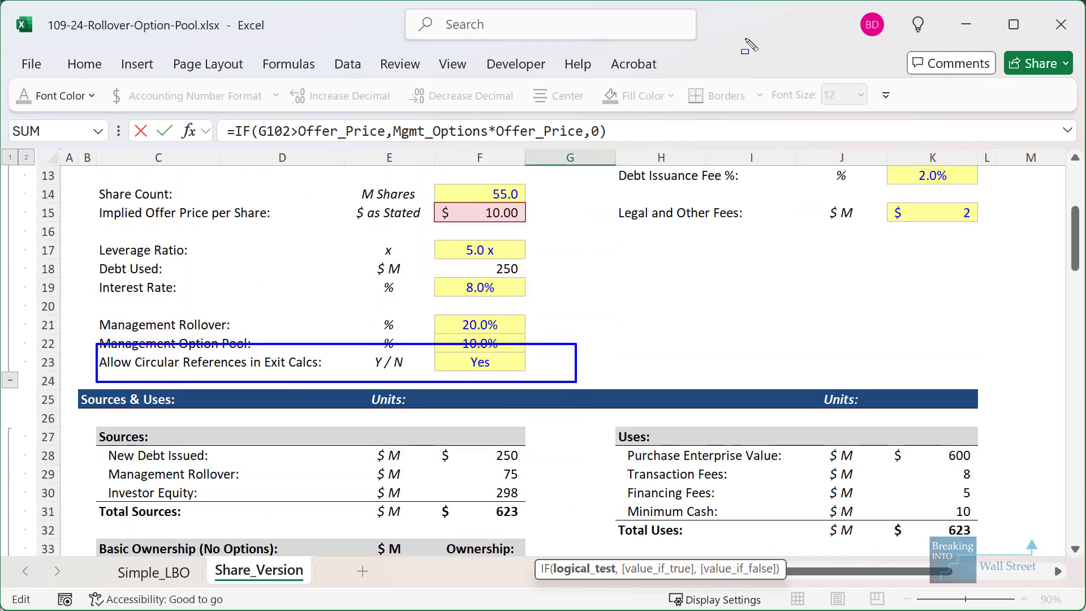
{"action": "scroll", "coordinate": [581, 465], "scroll_direction": "down", "scroll_amount": 10}
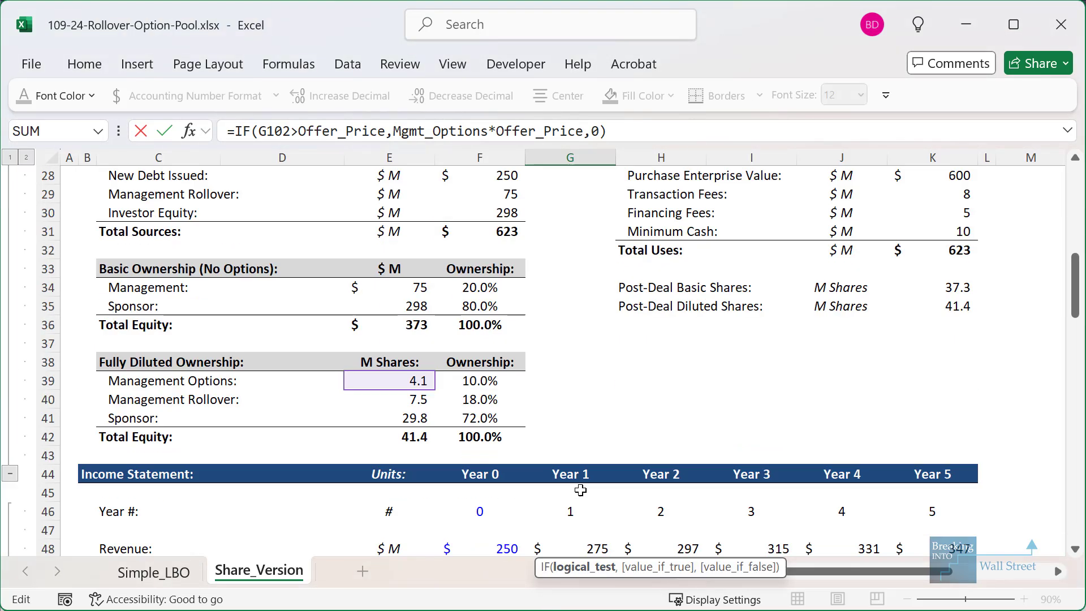
{"action": "scroll", "coordinate": [580, 465], "scroll_direction": "down", "scroll_amount": 15}
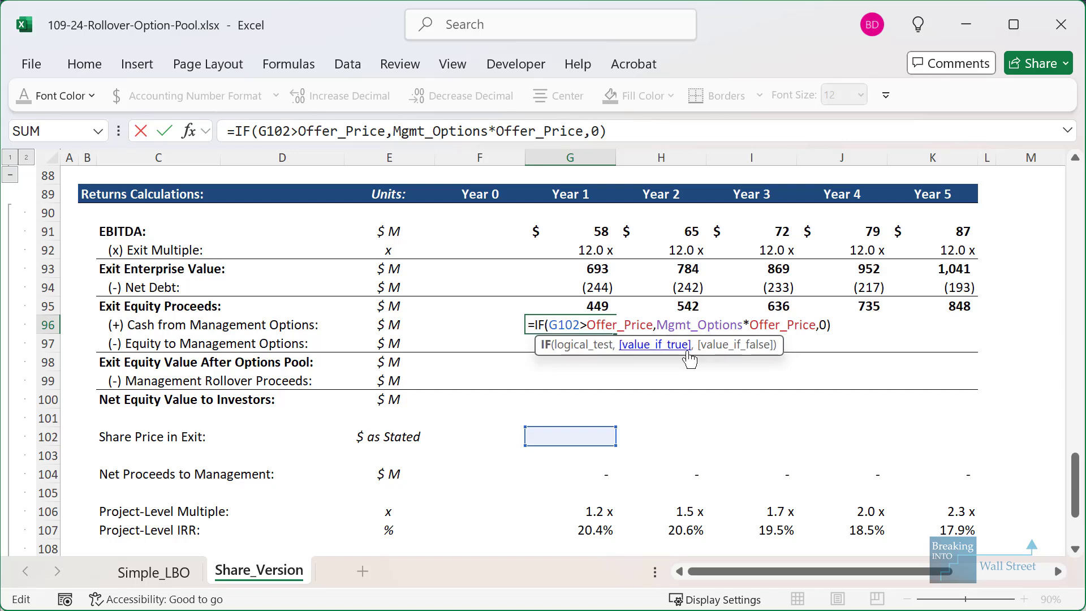
Wrap the options cash formula in a Circ_Ref branch with a G95>Total_Basic_Equity fallback
{"action": "type", "text": "Circ"}
{"action": "key", "text": "Tab"}
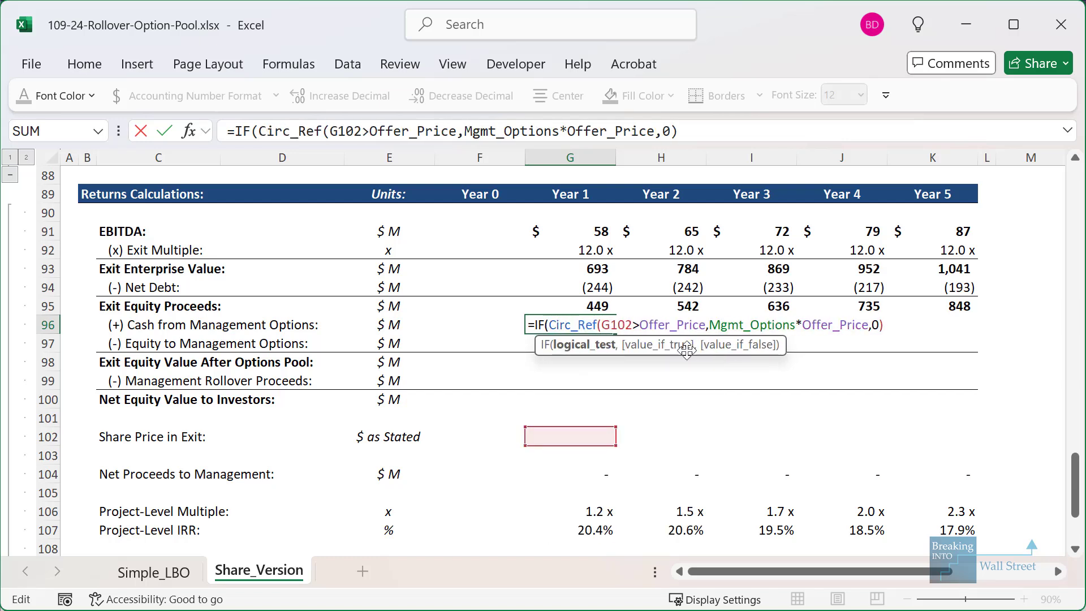
{"action": "type", "text": ",0)"}
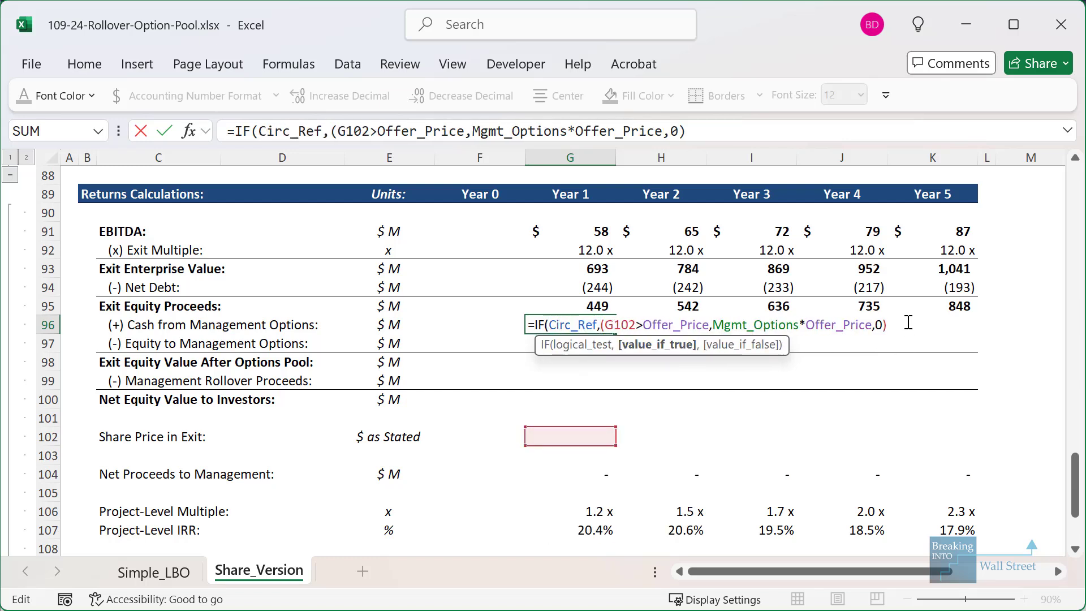
{"action": "type", "text": ",IF("}
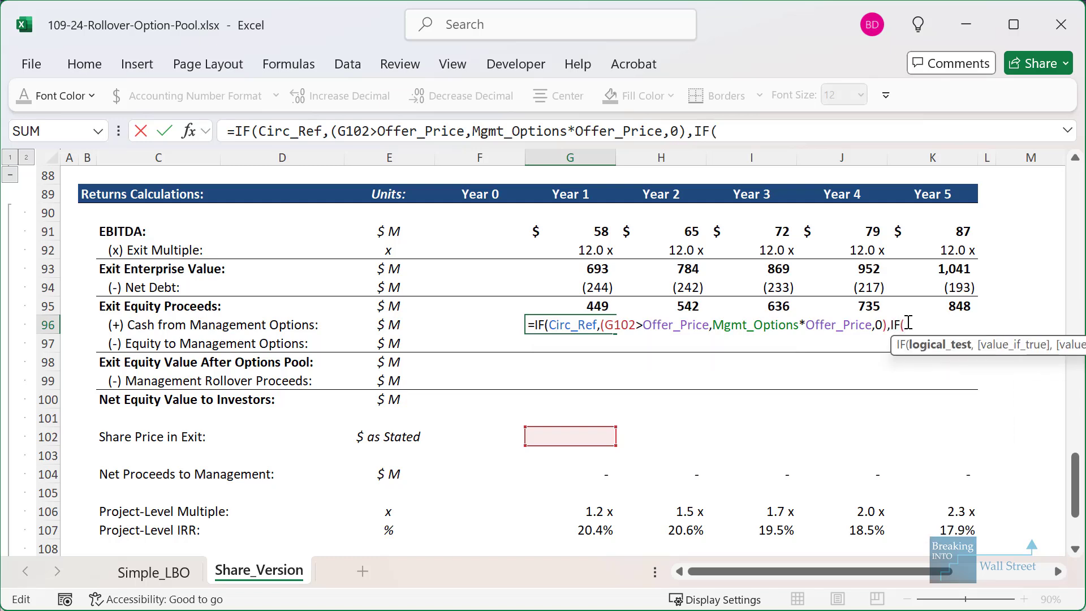
{"action": "left_click", "coordinate": [578, 305]}
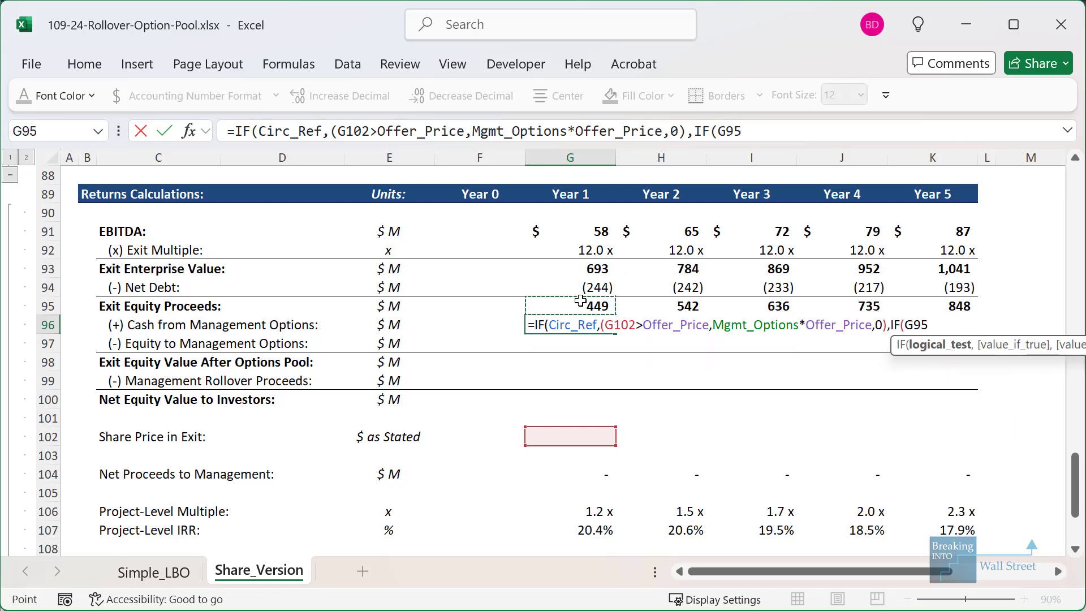
{"action": "type", "text": ">Total_Basic_Equity"}
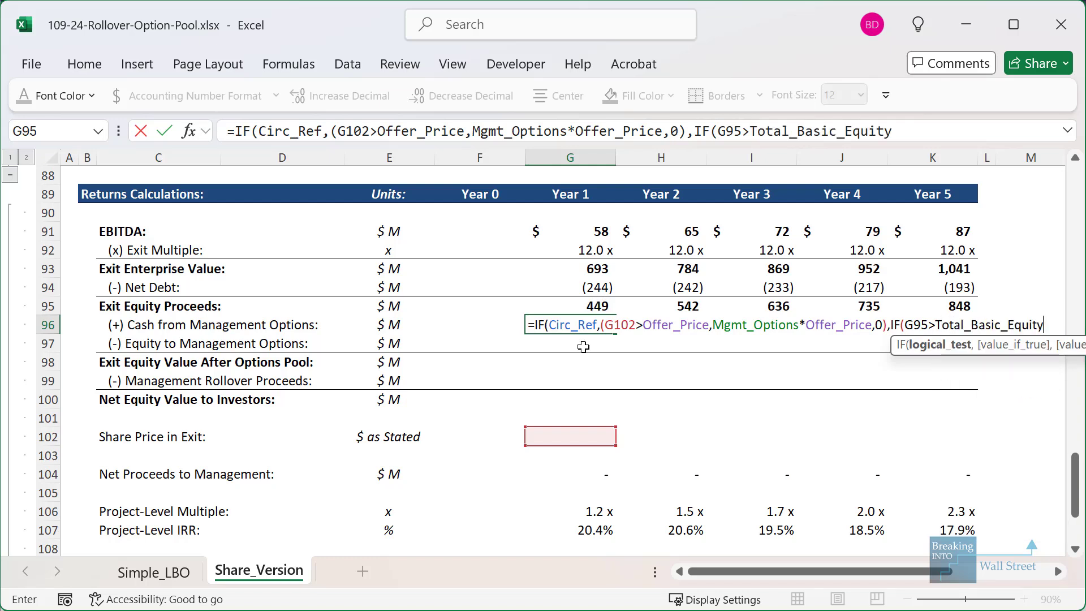
{"action": "type", "text": ",Mgmt_Options"}
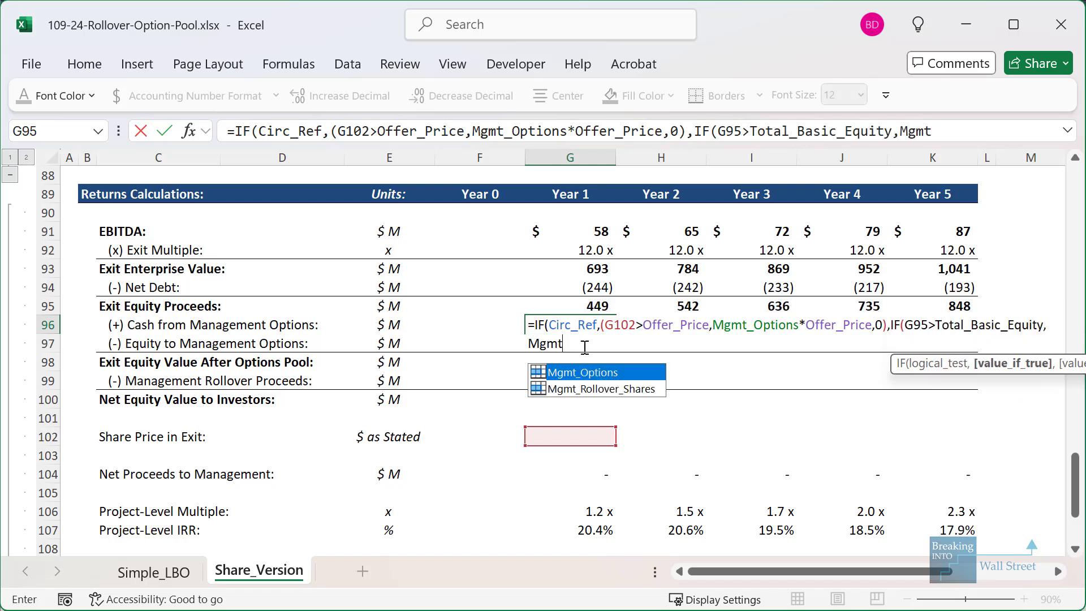
{"action": "type", "text": "*Offer_Price"}
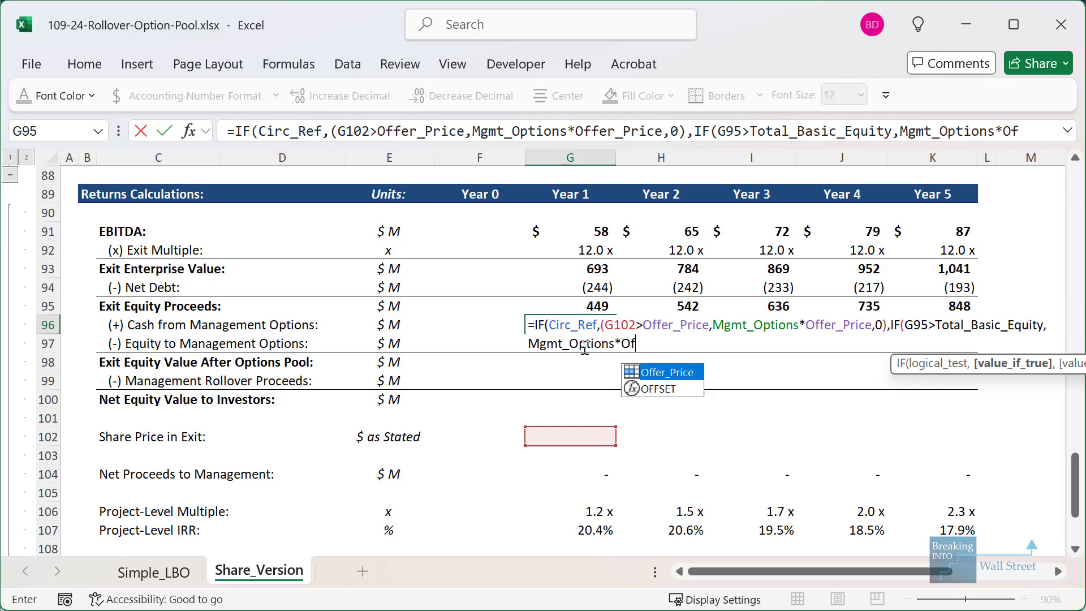
{"action": "type", "text": ",0"}
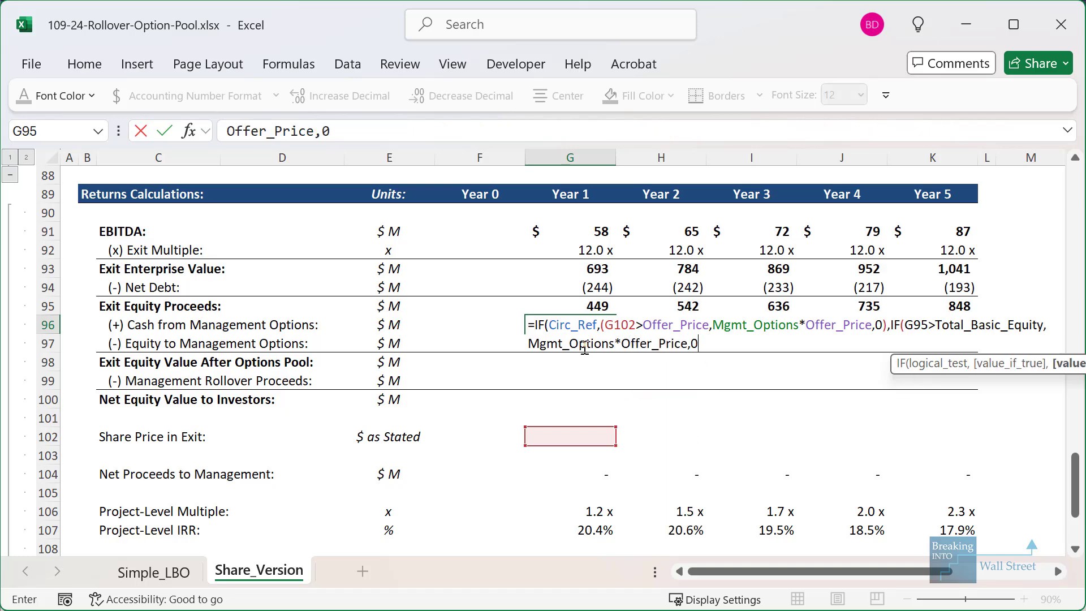
{"action": "type", "text": ")"}
{"action": "key", "text": "Return"}
{"action": "key", "text": "Return"}
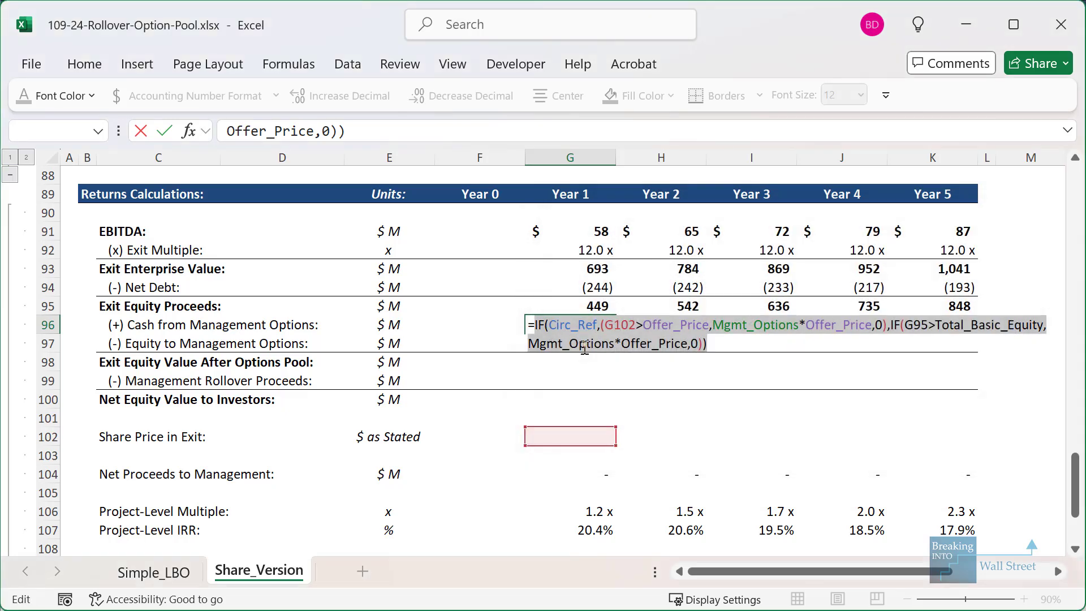
Fix the rejected formula by adding the missing IF before the G102 comparison
{"action": "left_click", "coordinate": [889, 322]}
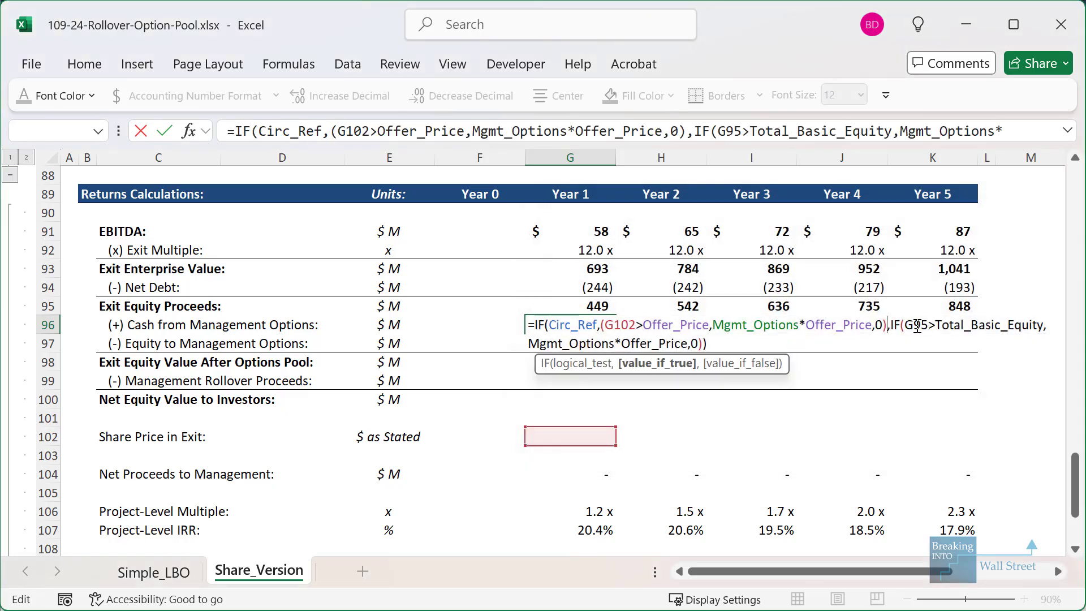
{"action": "left_click", "coordinate": [604, 325]}
{"action": "type", "text": "IF"}
{"action": "left_click", "coordinate": [767, 336]}
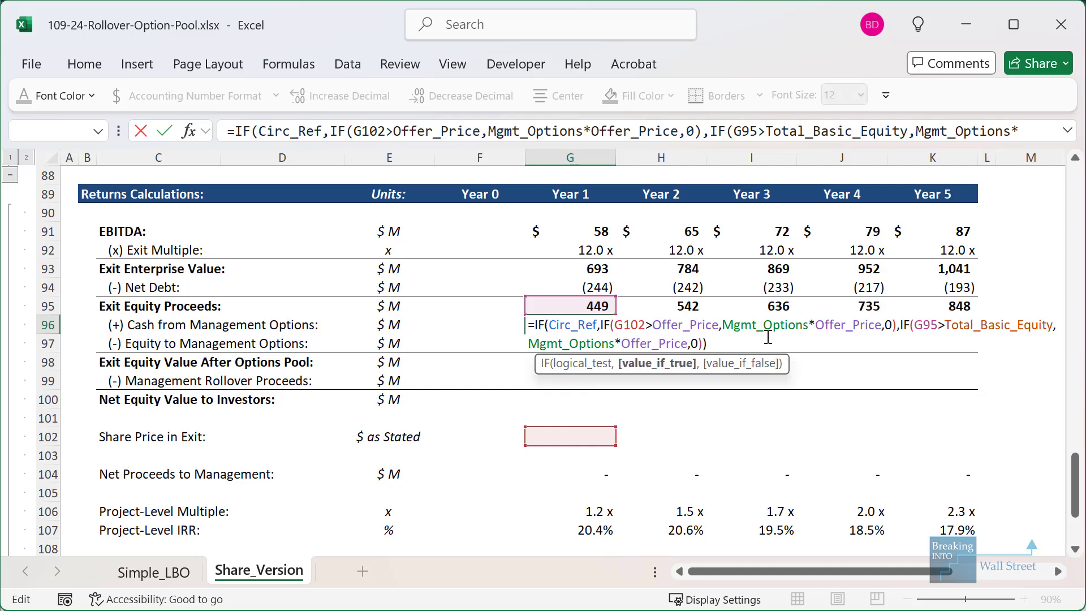
{"action": "key", "text": "Return"}
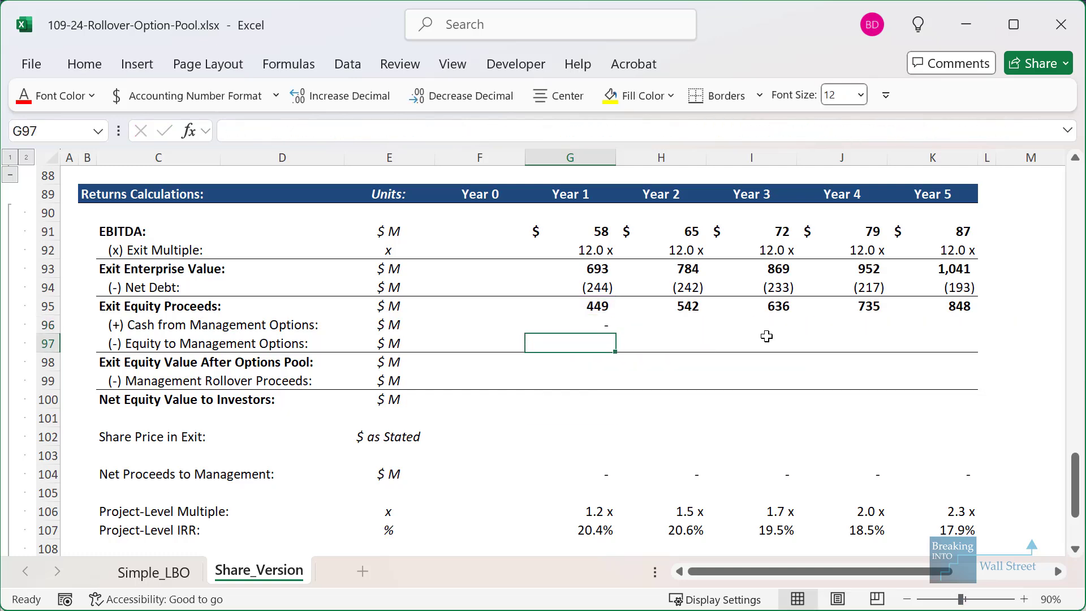
Enter =IF(G96>0,-G102*Mgmt_Options,0) in G97 for Year 1 equity to management options
{"action": "key", "text": "Down"}
{"action": "key", "text": "Down"}
{"action": "key", "text": "Down"}
{"action": "key", "text": "Down"}
{"action": "key", "text": "Down"}
{"action": "key", "text": "shift+space"}
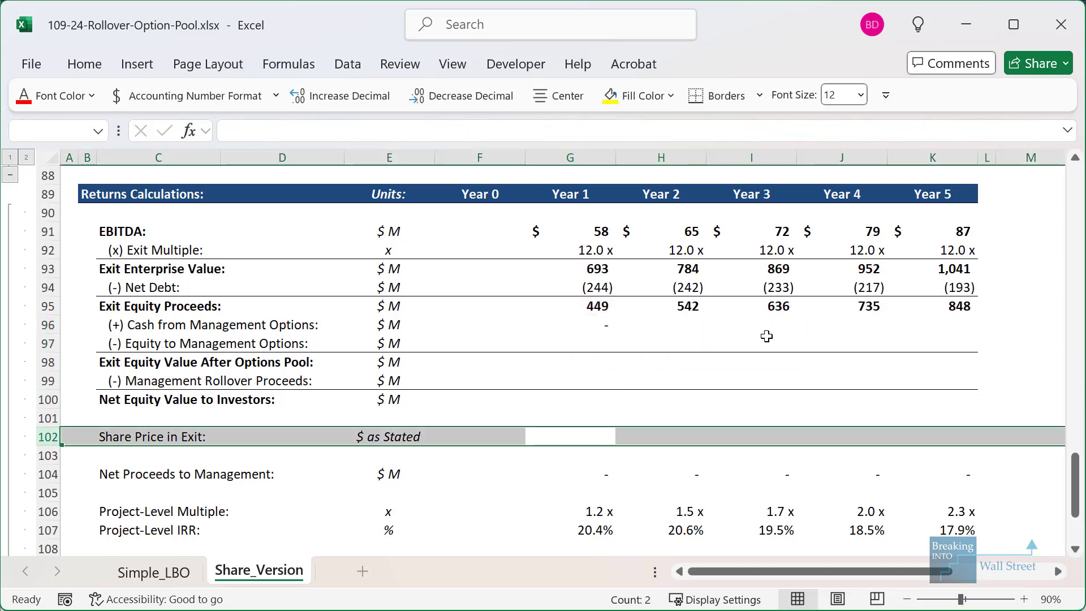
{"action": "key", "text": "Up"}
{"action": "key", "text": "Up"}
{"action": "key", "text": "Up"}
{"action": "key", "text": "Up"}
{"action": "key", "text": "Up"}
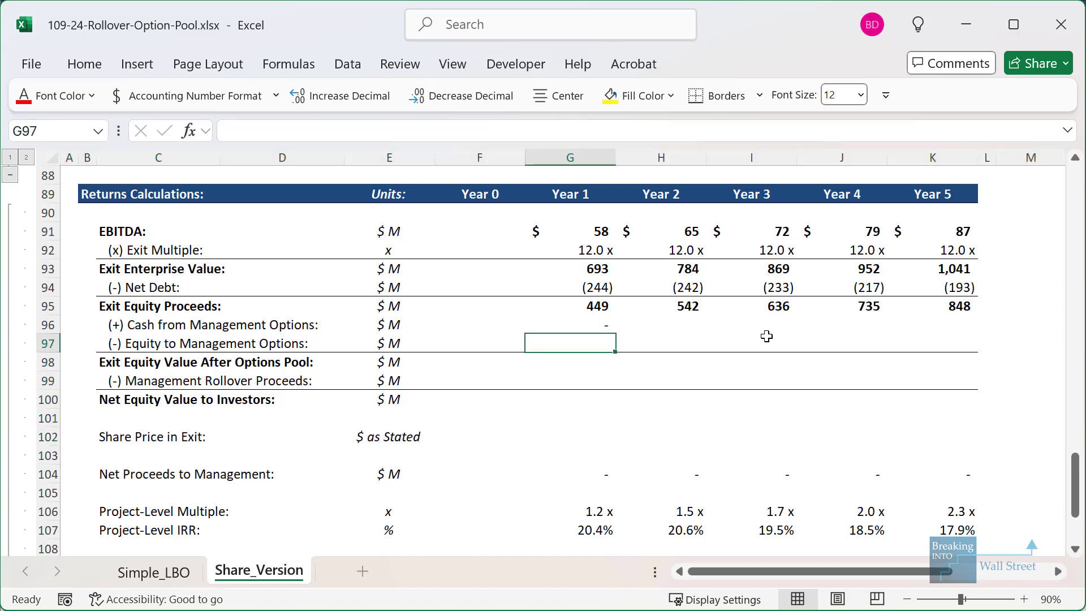
{"action": "type", "text": "="}
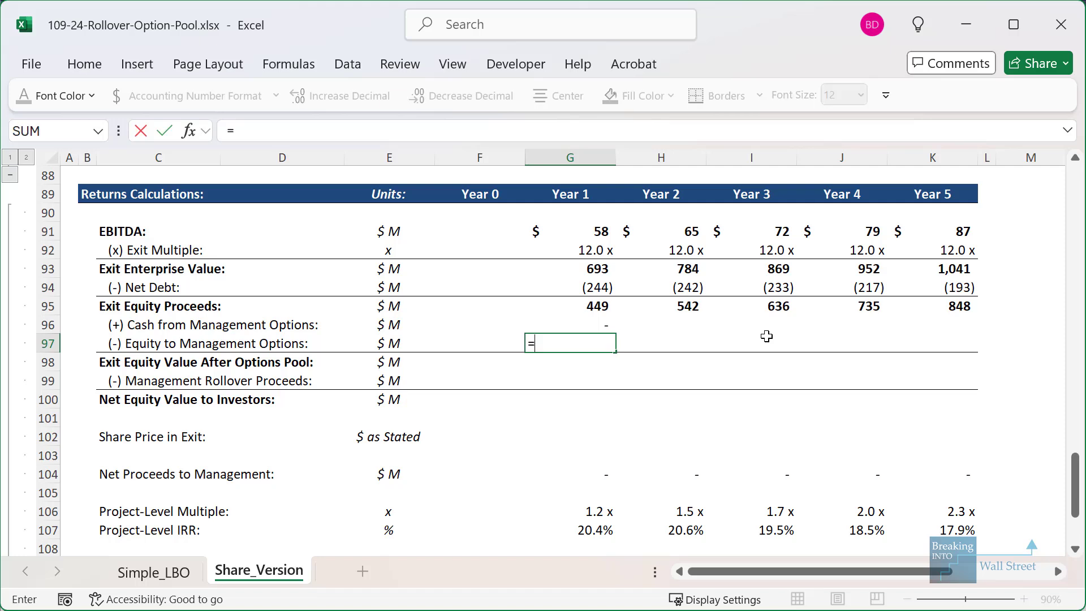
{"action": "type", "text": "IF("}
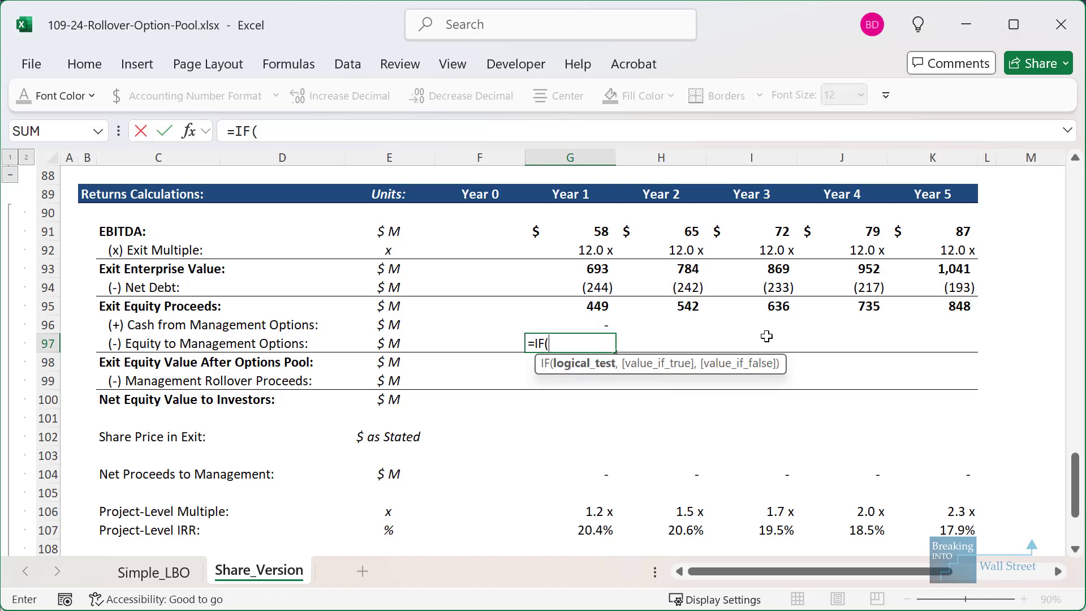
{"action": "key", "text": "Up"}
{"action": "type", "text": ">0"}
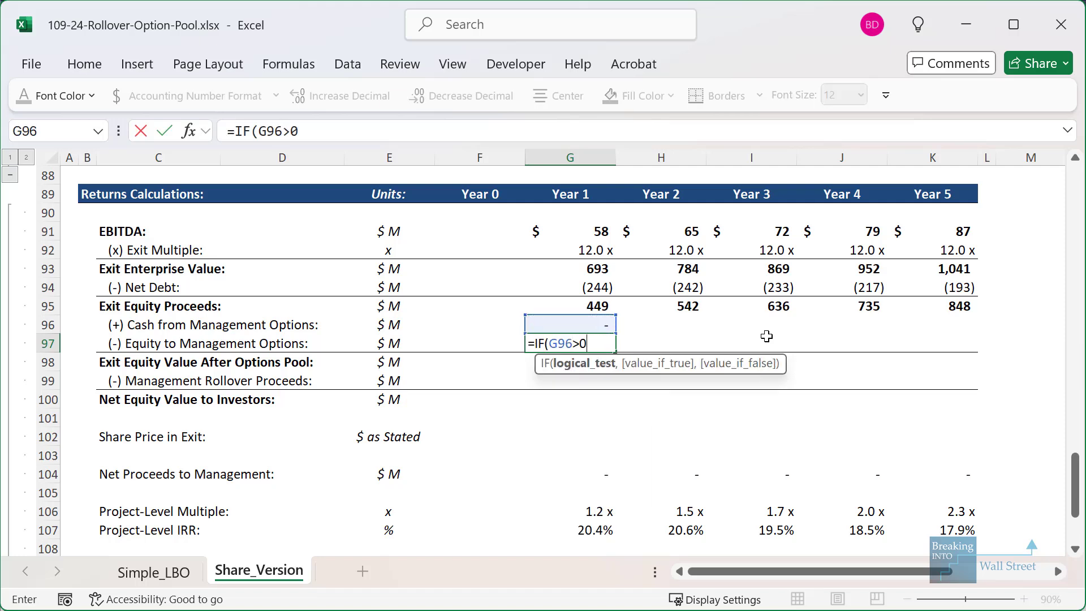
{"action": "type", "text": ",-"}
{"action": "key", "text": "Down"}
{"action": "key", "text": "Down"}
{"action": "key", "text": "Down"}
{"action": "key", "text": "Down"}
{"action": "key", "text": "Down"}
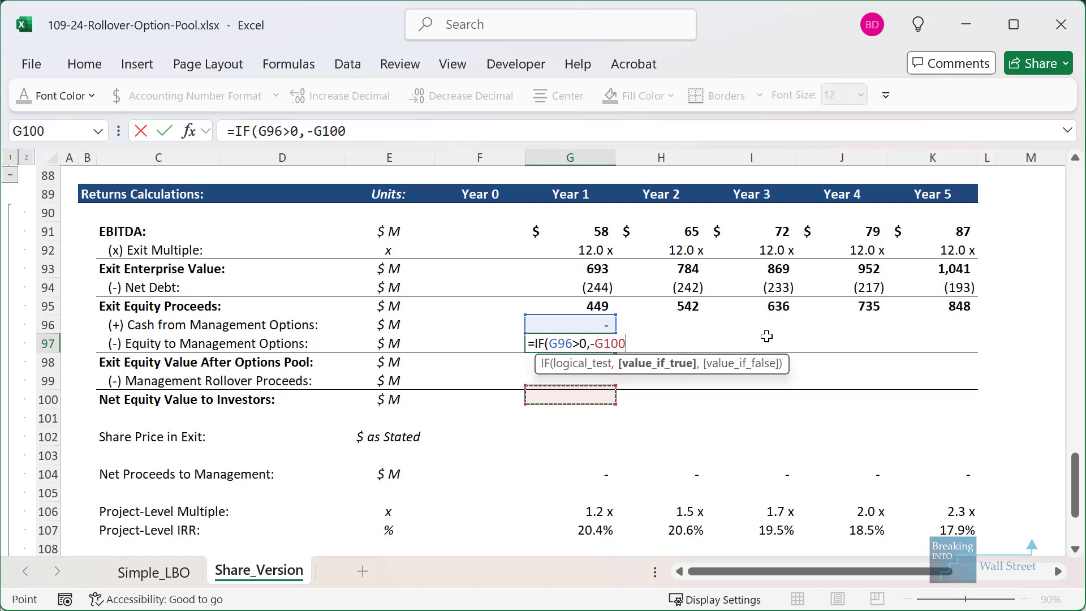
{"action": "type", "text": "*Mgmt"}
{"action": "key", "text": "Tab"}
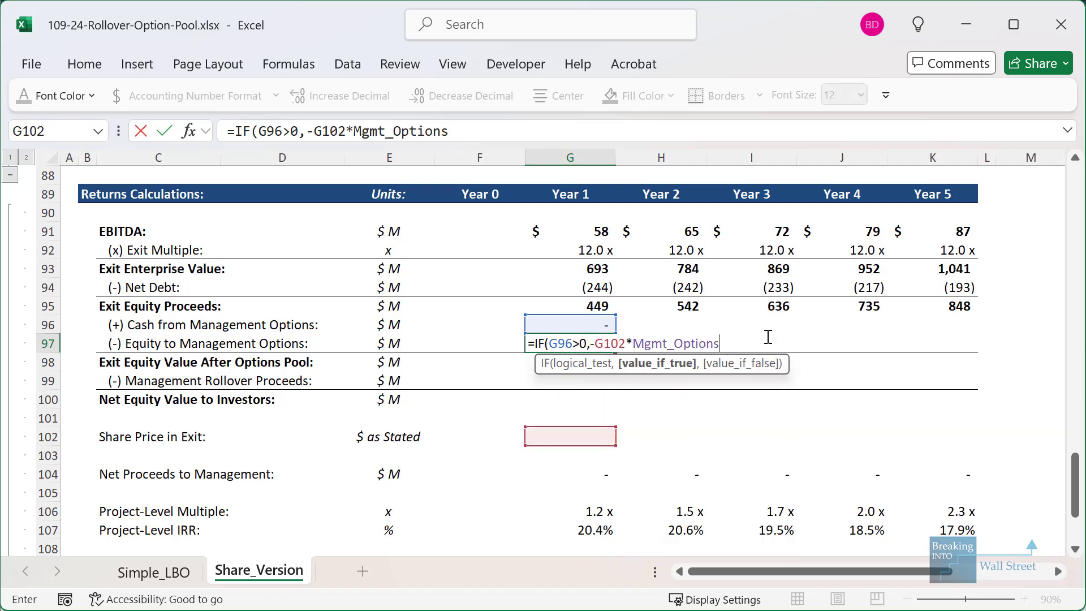
{"action": "type", "text": ",0"}
{"action": "key", "text": "ctrl+Return"}
{"action": "key", "text": "Down"}
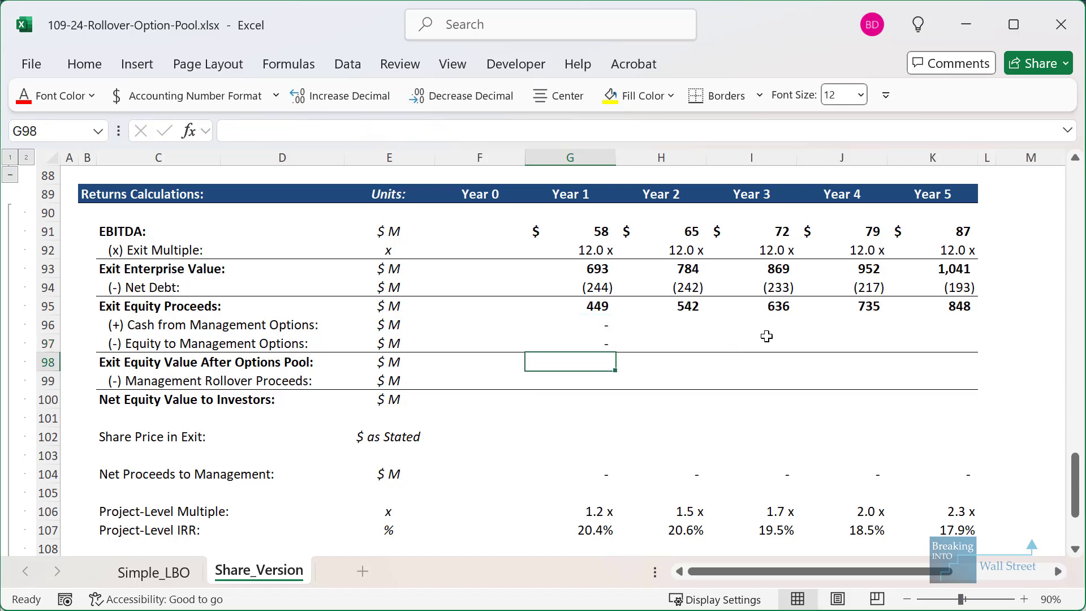
Total exit equity after options pool in G98 with =SUM(G95:G97)
{"action": "type", "text": "=SUM("}
{"action": "key", "text": "Up"}
{"action": "key", "text": "shift+Up"}
{"action": "key", "text": "shift+Up"}
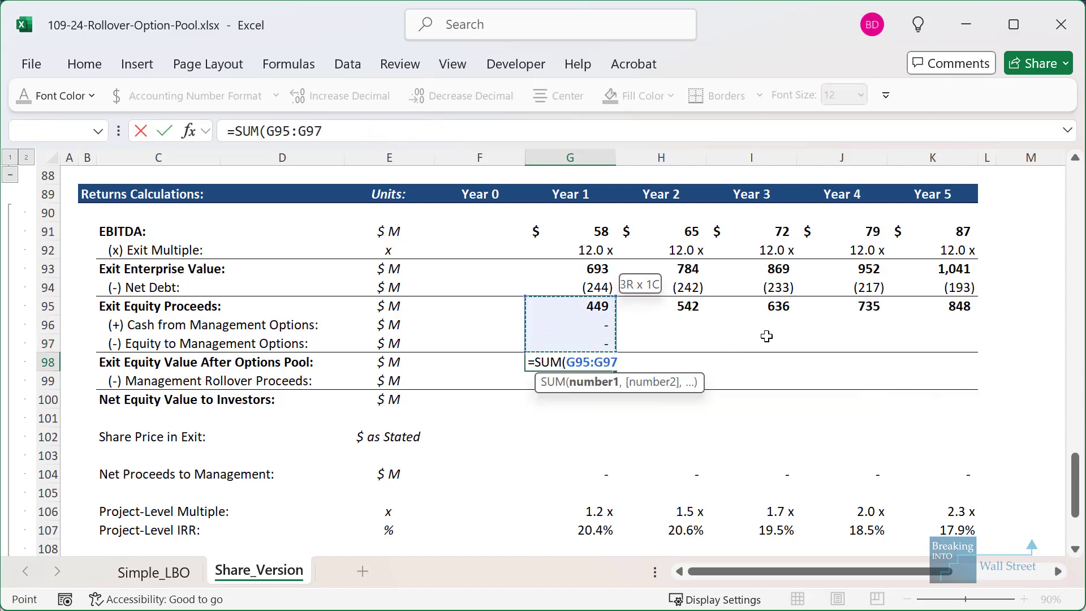
{"action": "key", "text": "ctrl+Return"}
{"action": "key", "text": "Down"}
Set management rollover proceeds in G99 to =-G102*Mgmt_Rollover_Shares
{"action": "type", "text": "=-"}
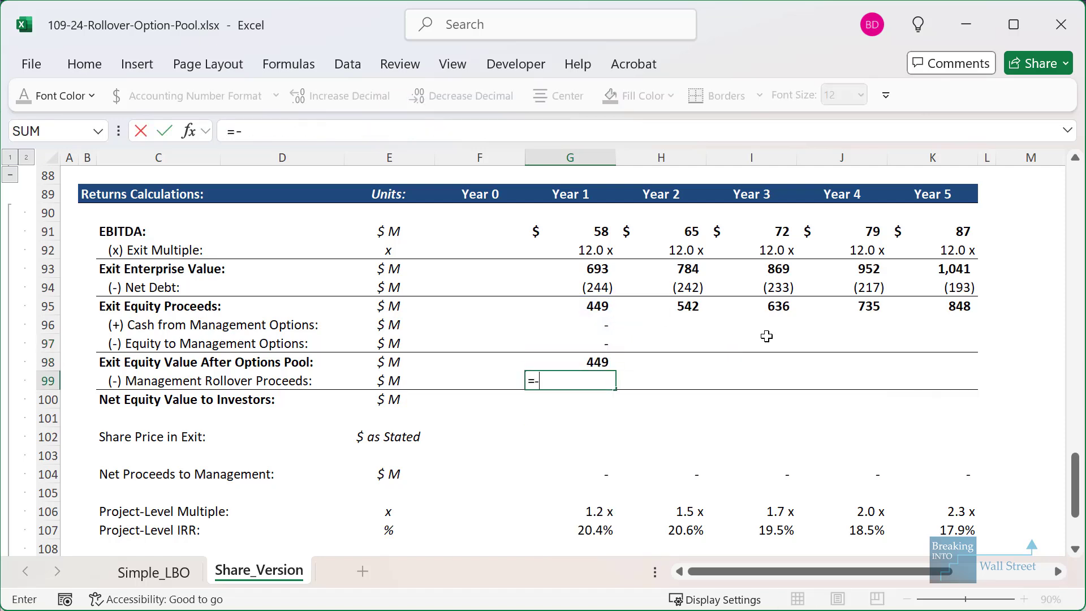
{"action": "key", "text": "Down"}
{"action": "key", "text": "Down"}
{"action": "key", "text": "Down"}
{"action": "type", "text": "*Mgmt"}
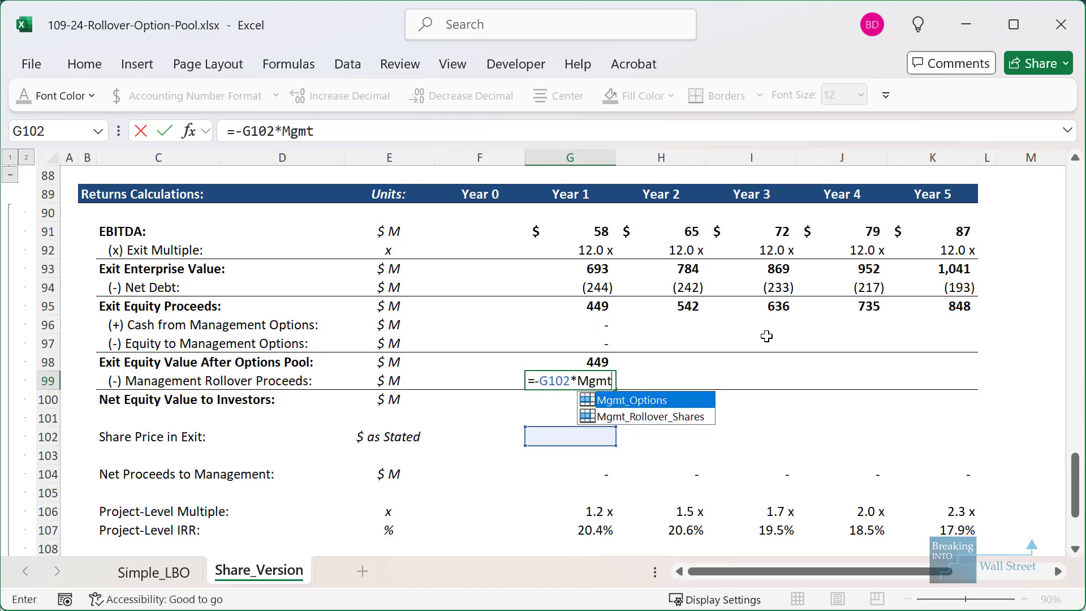
{"action": "key", "text": "Tab"}
{"action": "key", "text": "BackSpace"}
{"action": "key", "text": "BackSpace"}
{"action": "key", "text": "BackSpace"}
{"action": "key", "text": "BackSpace"}
{"action": "key", "text": "BackSpace"}
{"action": "key", "text": "BackSpace"}
{"action": "key", "text": "BackSpace"}
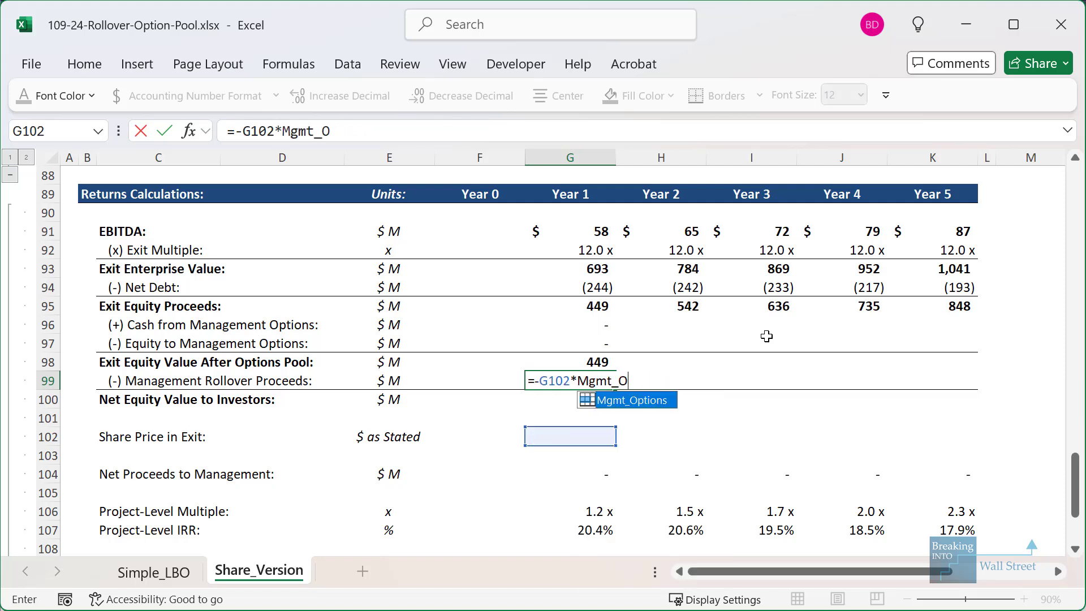
{"action": "key", "text": "Down"}
{"action": "key", "text": "Tab"}
{"action": "key", "text": "ctrl+Return"}
{"action": "key", "text": "Down"}
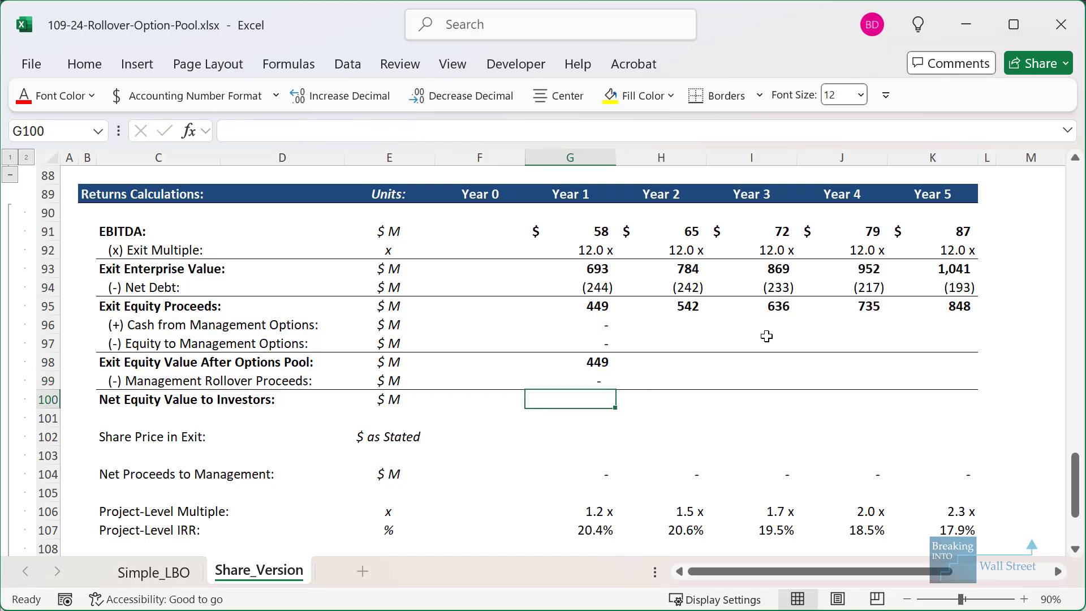
Sum net equity value to investors in G100 with =SUM(G98:G99)
{"action": "type", "text": "=SUM("}
{"action": "key", "text": "Up"}
{"action": "key", "text": "shift+Up"}
{"action": "key", "text": "shift+Up"}
{"action": "key", "text": "shift+Up"}
{"action": "key", "text": "ctrl+Return"}
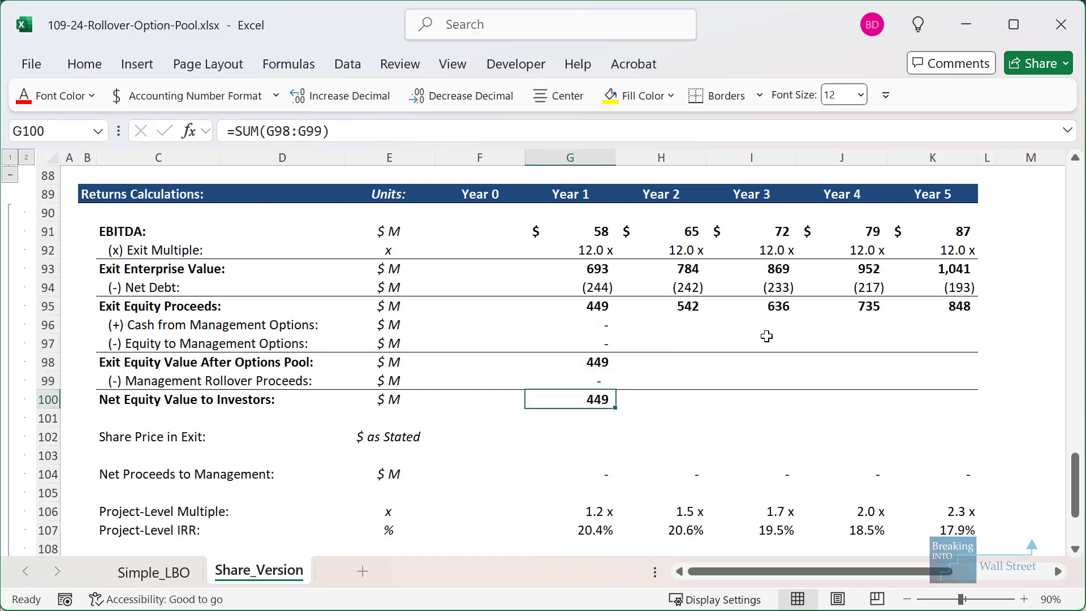
Copy the Year 1 block G96:G100 and paste formulas only into Years 2–5
{"action": "key", "text": "Up"}
{"action": "key", "text": "Up"}
{"action": "key", "text": "Up"}
{"action": "key", "text": "Up"}
{"action": "key", "text": "shift+Down"}
{"action": "key", "text": "shift+Down"}
{"action": "key", "text": "shift+Down"}
{"action": "key", "text": "shift+Down"}
{"action": "key", "text": "ctrl+c"}
{"action": "key", "text": "shift+Right"}
{"action": "key", "text": "shift+Right"}
{"action": "key", "text": "shift+Right"}
{"action": "key", "text": "shift+Right"}
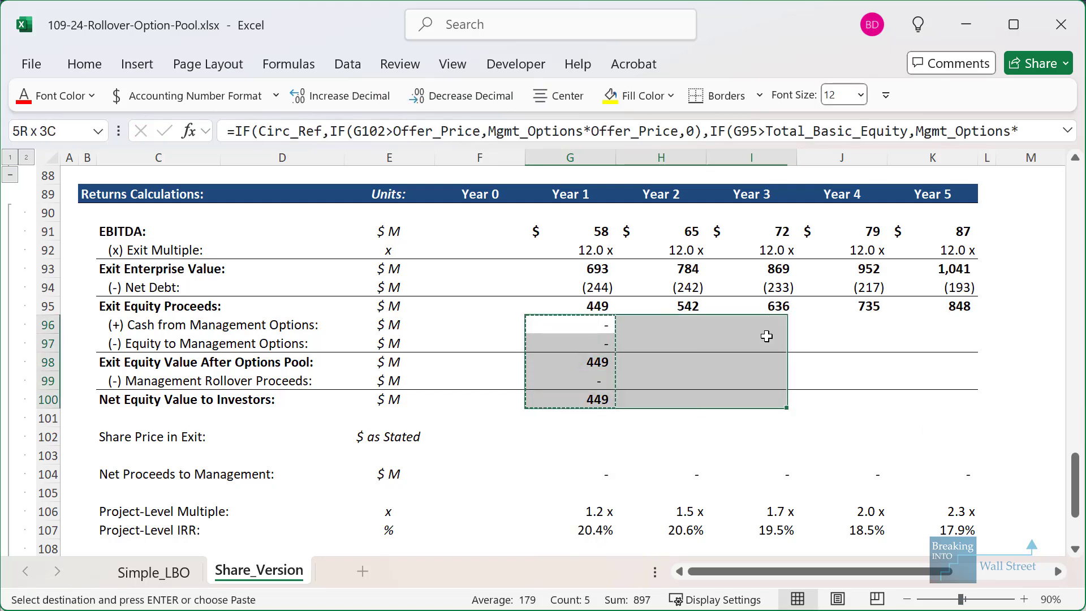
{"action": "key", "text": "ctrl+alt+v"}
{"action": "key", "text": "f"}
{"action": "key", "text": "Return"}
{"action": "key", "text": "Down"}
{"action": "key", "text": "Down"}
{"action": "key", "text": "Down"}
{"action": "key", "text": "Down"}
{"action": "key", "text": "Down"}
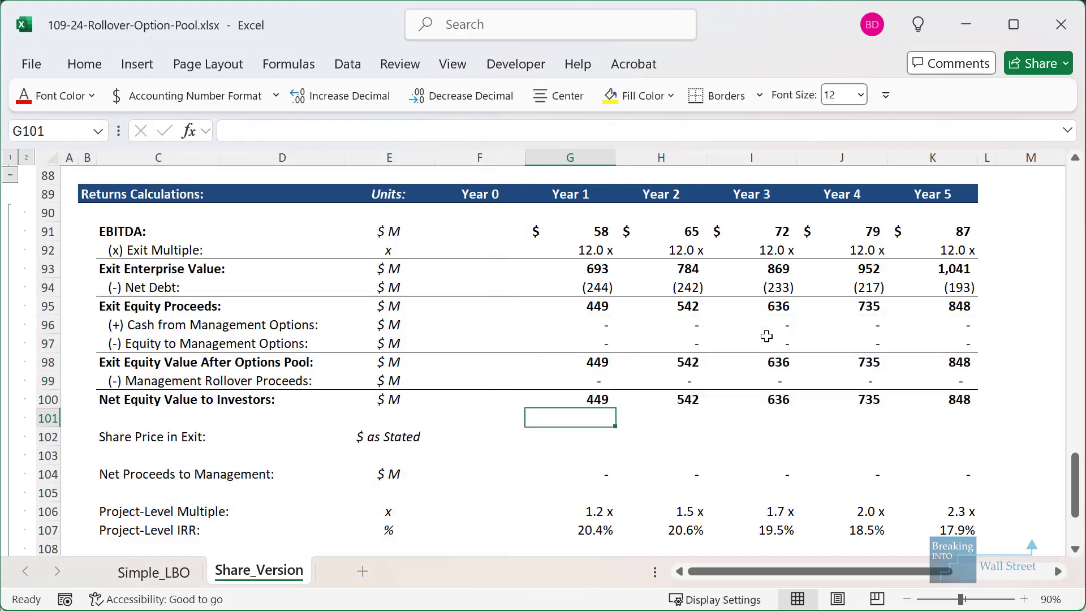
{"action": "key", "text": "Down"}
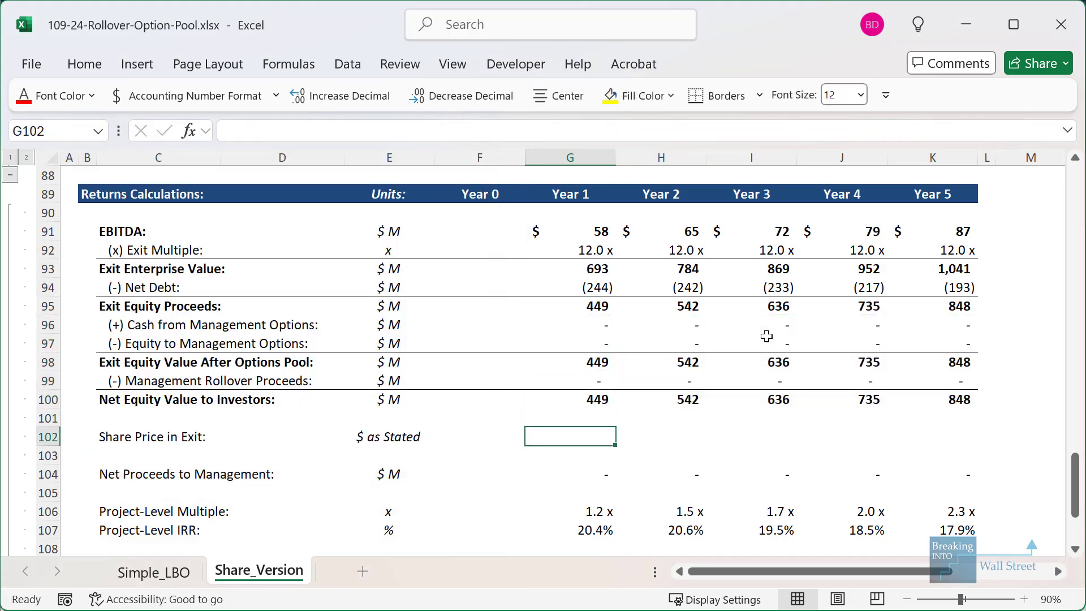
{"action": "key", "text": "alt+Tab"}
{"action": "key", "text": "alt+Tab"}
Begin the Year 1 share price formula in G102 as =(G95+G96)/IF(G96>0,
{"action": "type", "text": "=("}
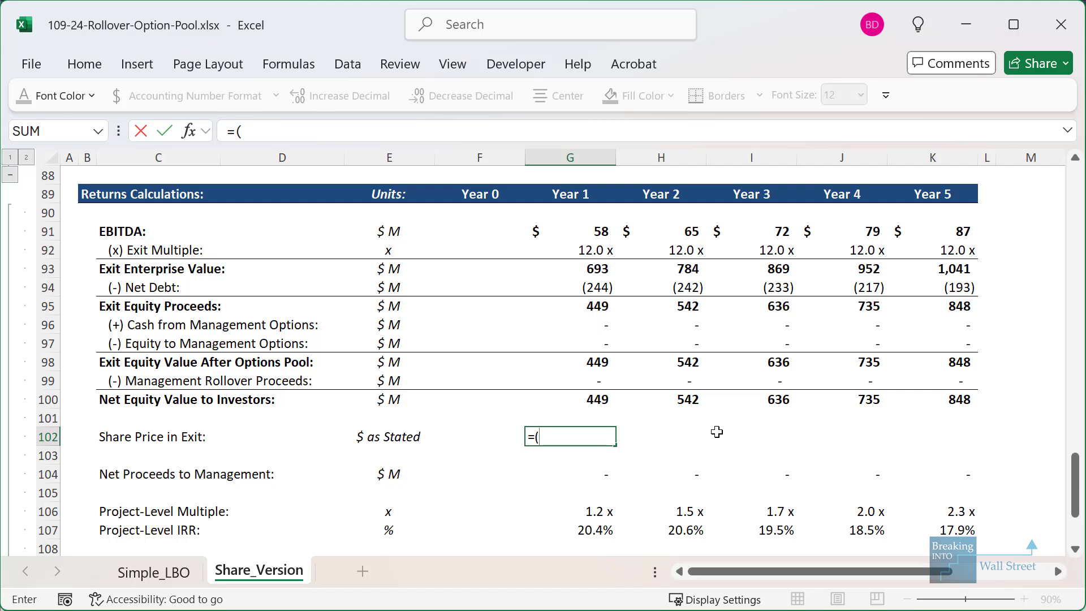
{"action": "key", "text": "Up"}
{"action": "key", "text": "Up"}
{"action": "key", "text": "Up"}
{"action": "key", "text": "Up"}
{"action": "key", "text": "Up"}
{"action": "key", "text": "Up"}
{"action": "key", "text": "Up"}
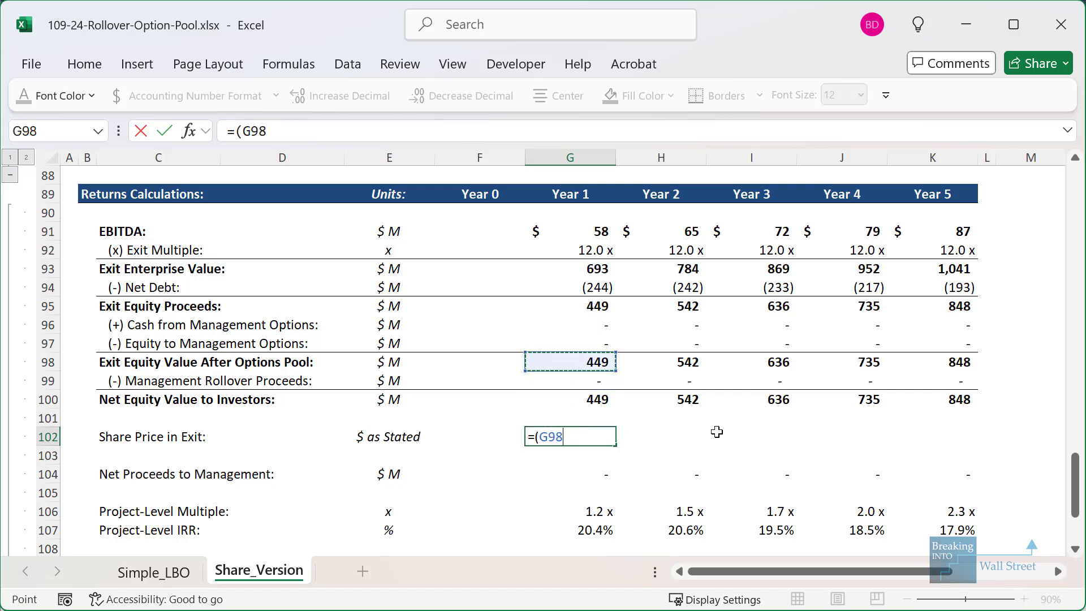
{"action": "type", "text": "+"}
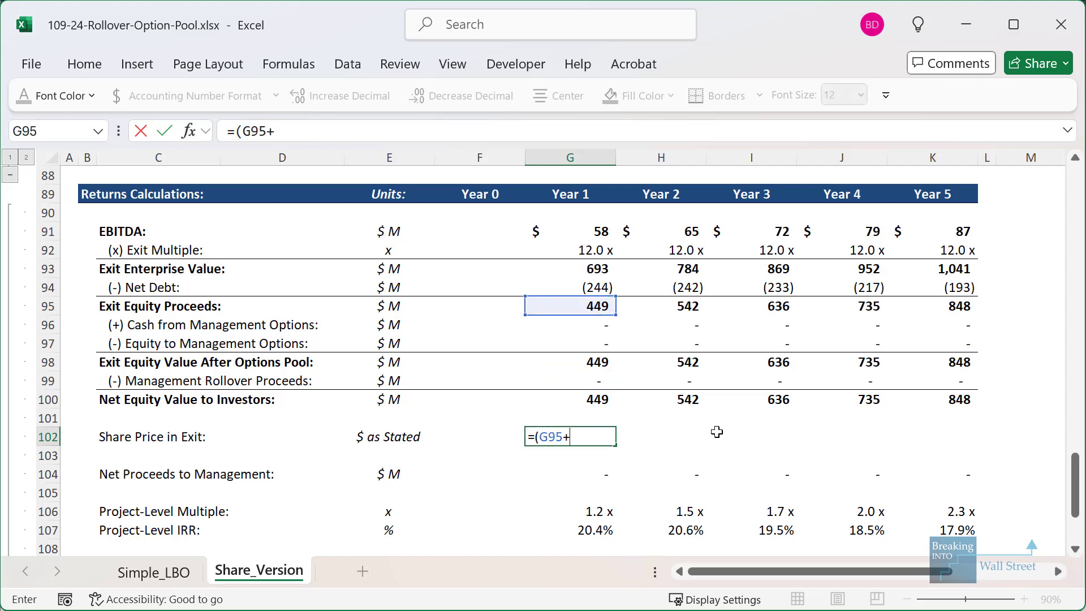
{"action": "key", "text": "Up"}
{"action": "key", "text": "Up"}
{"action": "key", "text": "Up"}
{"action": "key", "text": "Up"}
{"action": "key", "text": "Up"}
{"action": "key", "text": "Up"}
{"action": "type", "text": ")/"}
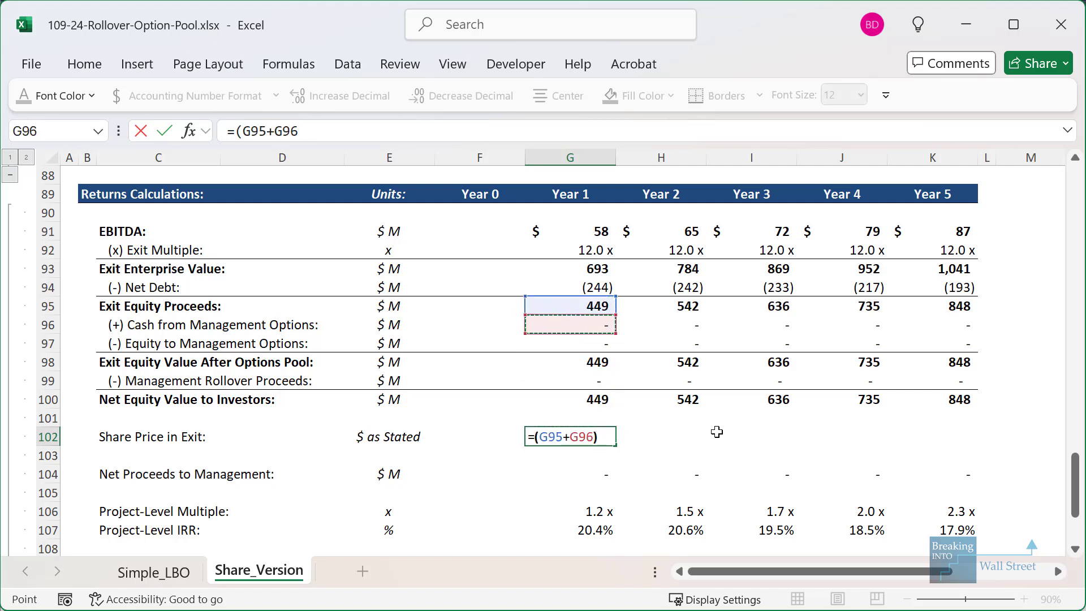
{"action": "type", "text": "IF("}
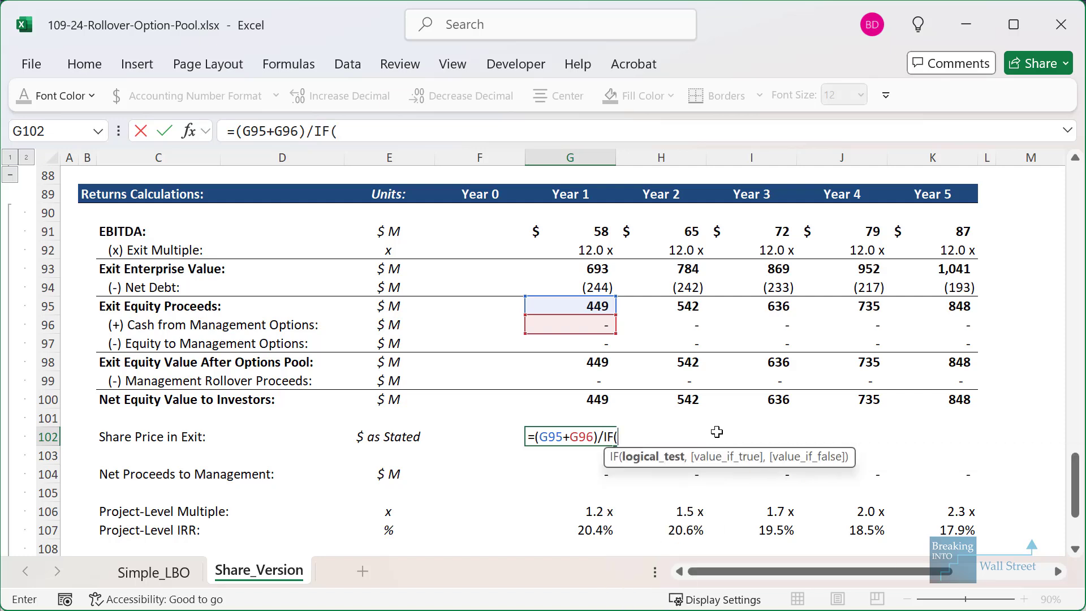
{"action": "key", "text": "Up"}
{"action": "key", "text": "Up"}
{"action": "key", "text": "Up"}
{"action": "key", "text": "Up"}
{"action": "key", "text": "Up"}
{"action": "key", "text": "Up"}
{"action": "type", "text": ">0"}
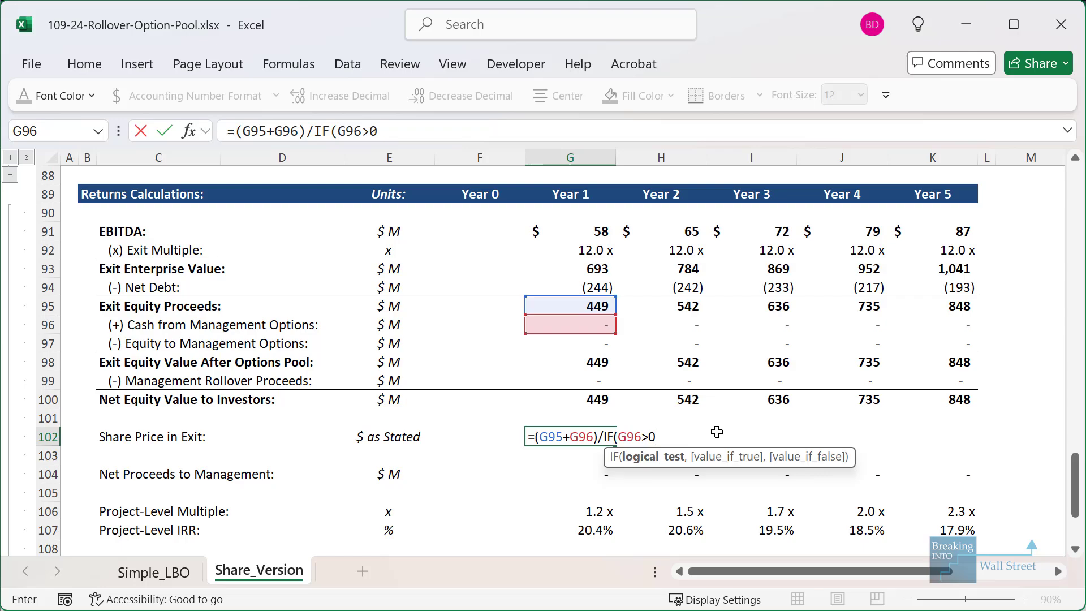
{"action": "type", "text": ","}
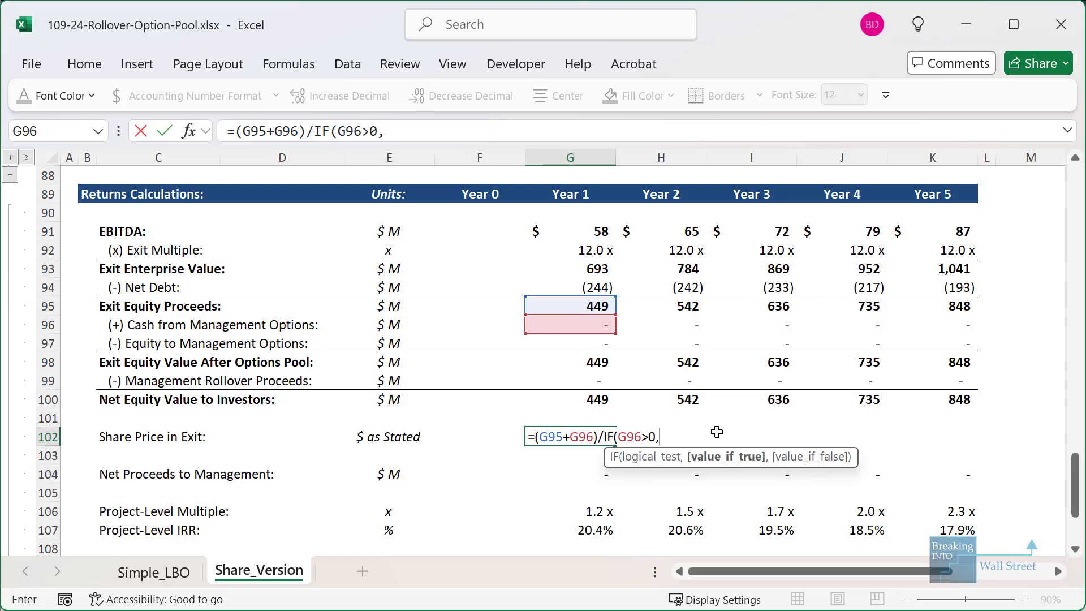
Finish it with Diluted_Shares or Basic_Shares as divisor, giving $11.84, and copy it
{"action": "scroll", "coordinate": [716, 431], "scroll_direction": "up", "scroll_amount": 20}
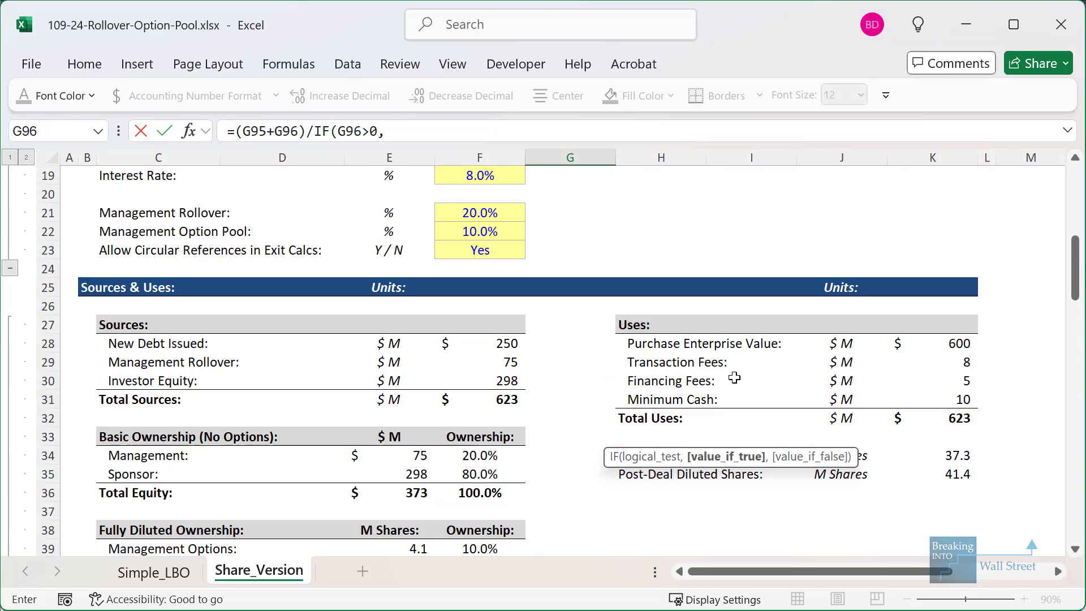
{"action": "left_click", "coordinate": [949, 530]}
{"action": "scroll", "coordinate": [621, 469], "scroll_direction": "down", "scroll_amount": 3}
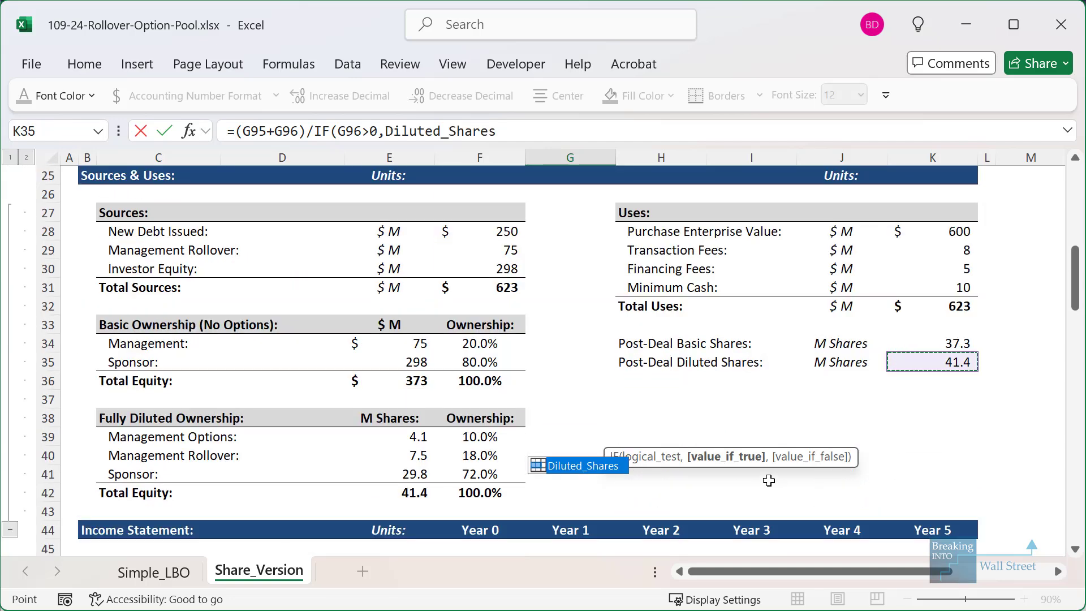
{"action": "type", "text": ","}
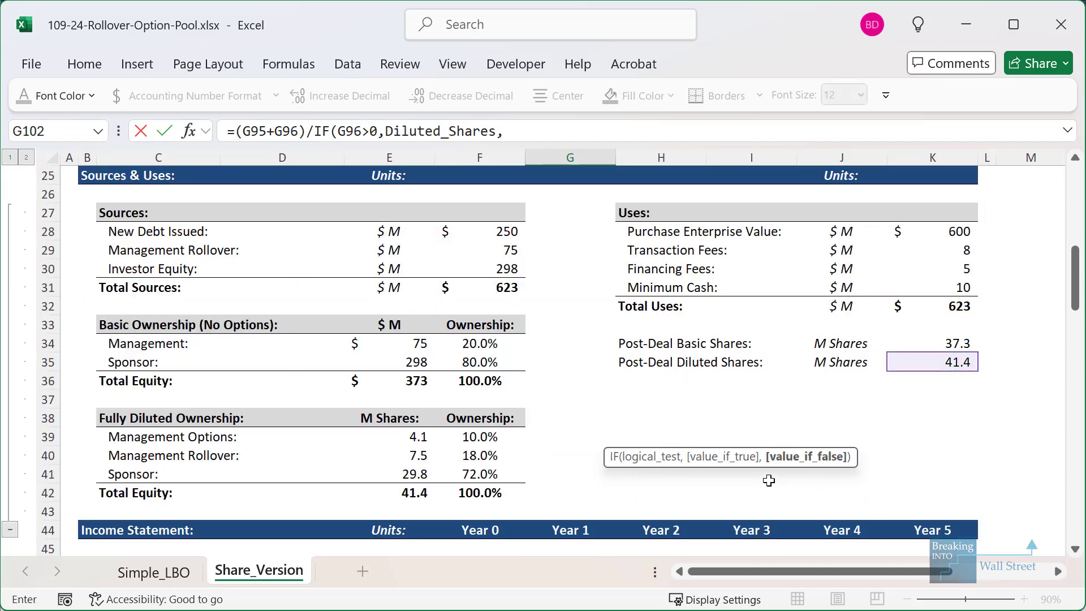
{"action": "left_click", "coordinate": [952, 348]}
{"action": "type", "text": ")"}
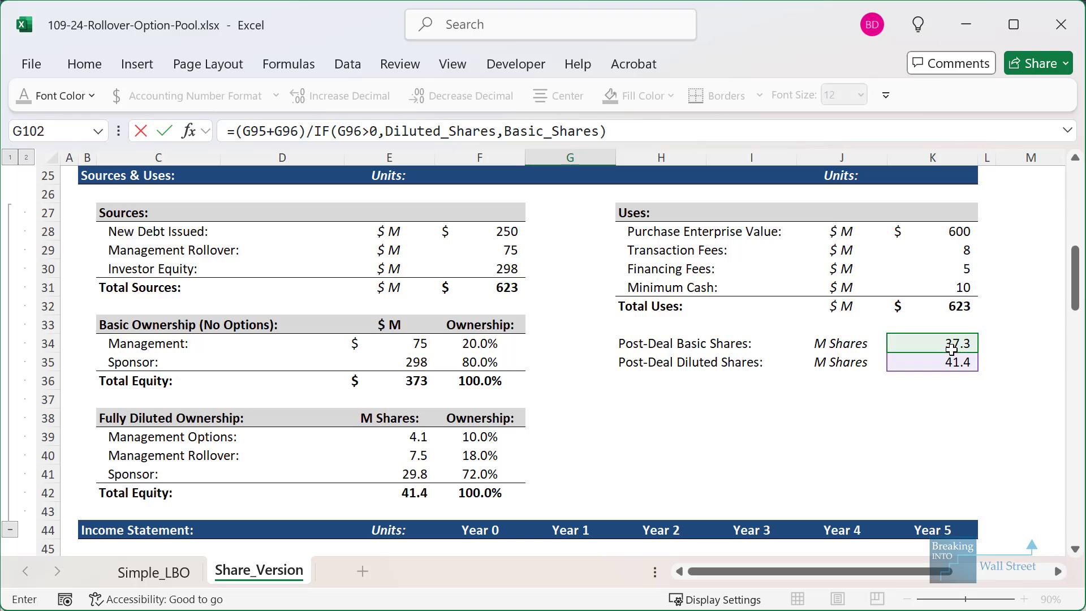
{"action": "key", "text": "Return"}
{"action": "scroll", "coordinate": [677, 308], "scroll_direction": "down", "scroll_amount": 3}
{"action": "key", "text": "ctrl+c"}
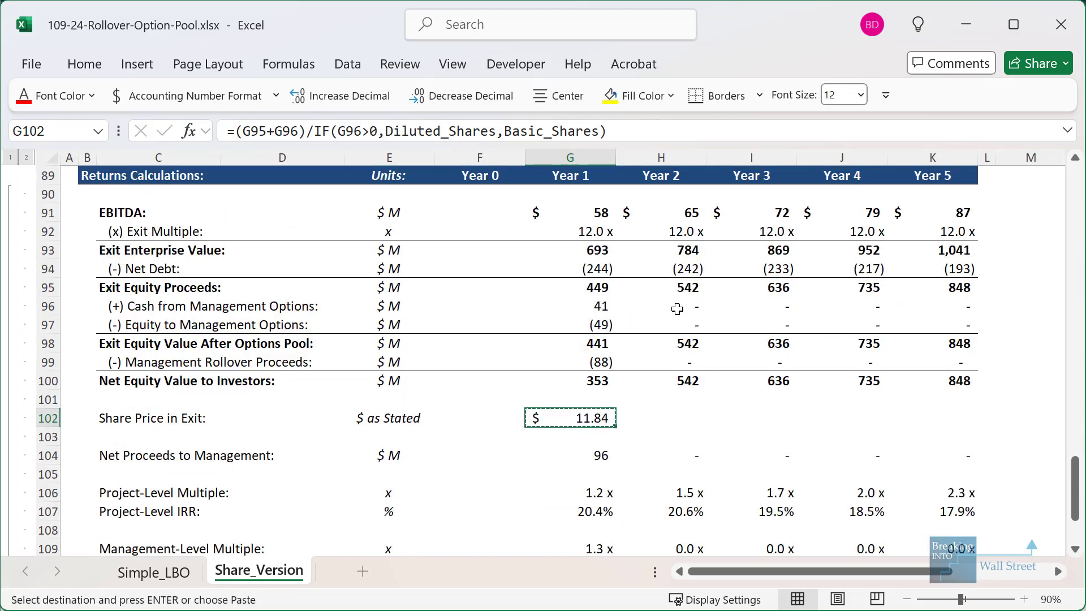
Paste the share price formula only into G102:K102, giving Years 2–5 prices of $14.09 to $21.50
{"action": "key", "text": "shift+Right"}
{"action": "key", "text": "shift+Right"}
{"action": "key", "text": "shift+Right"}
{"action": "key", "text": "shift+Right"}
{"action": "key", "text": "alt+e"}
{"action": "key", "text": "s"}
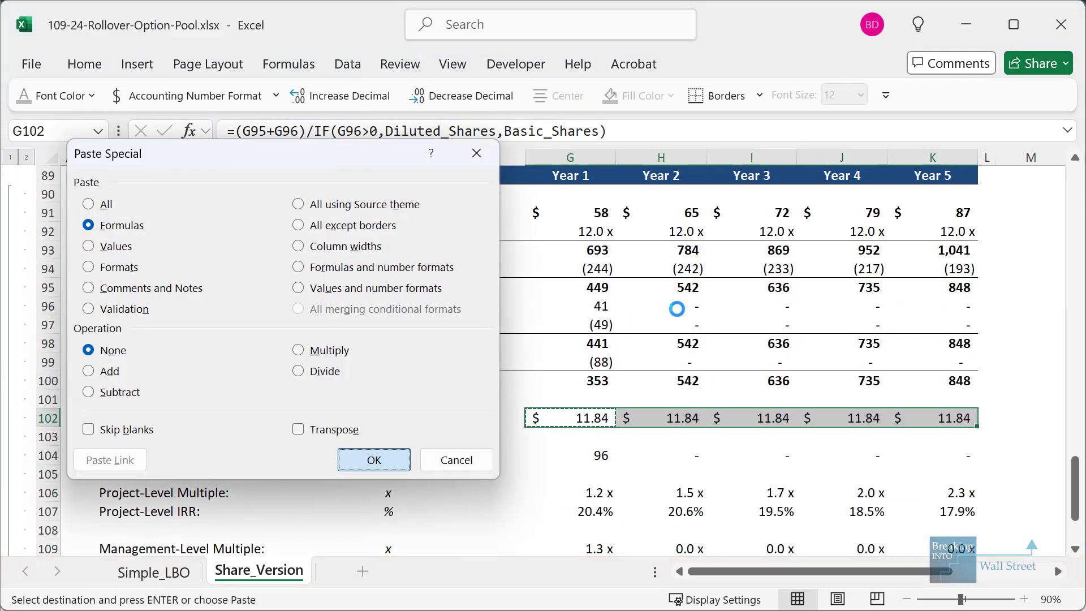
{"action": "key", "text": "f"}
{"action": "key", "text": "Return"}
{"action": "key", "text": "Escape"}
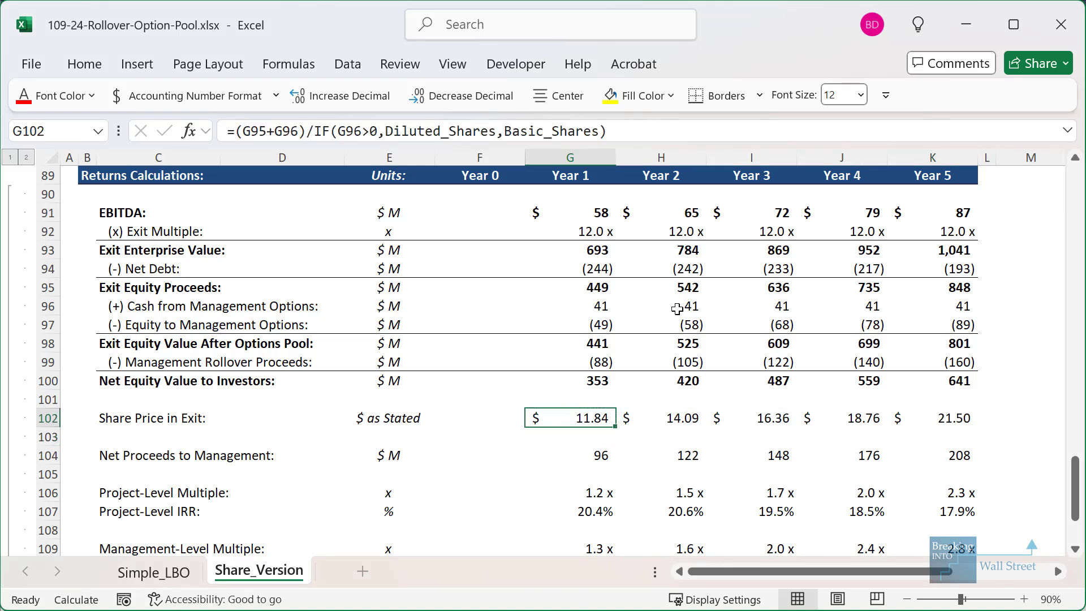
Confirm iterative calculation is enabled in the Formulas options, then inspect the share price formula's references
{"action": "key", "text": "alt"}
{"action": "key", "text": "t"}
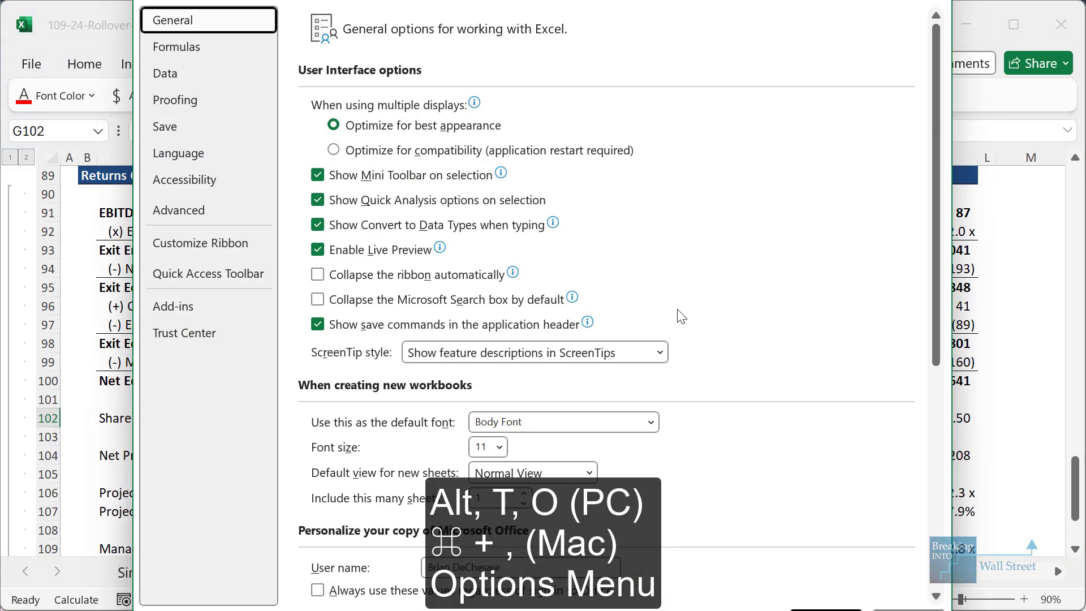
{"action": "key", "text": "Down"}
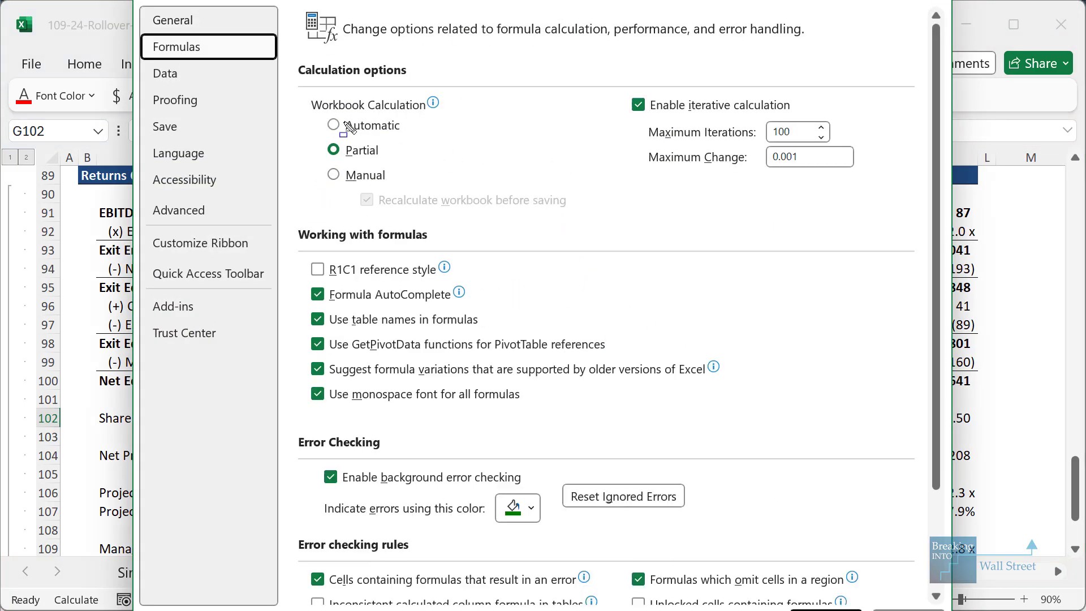
{"action": "left_click_drag", "start_coordinate": [587, 81], "coordinate": [916, 191]}
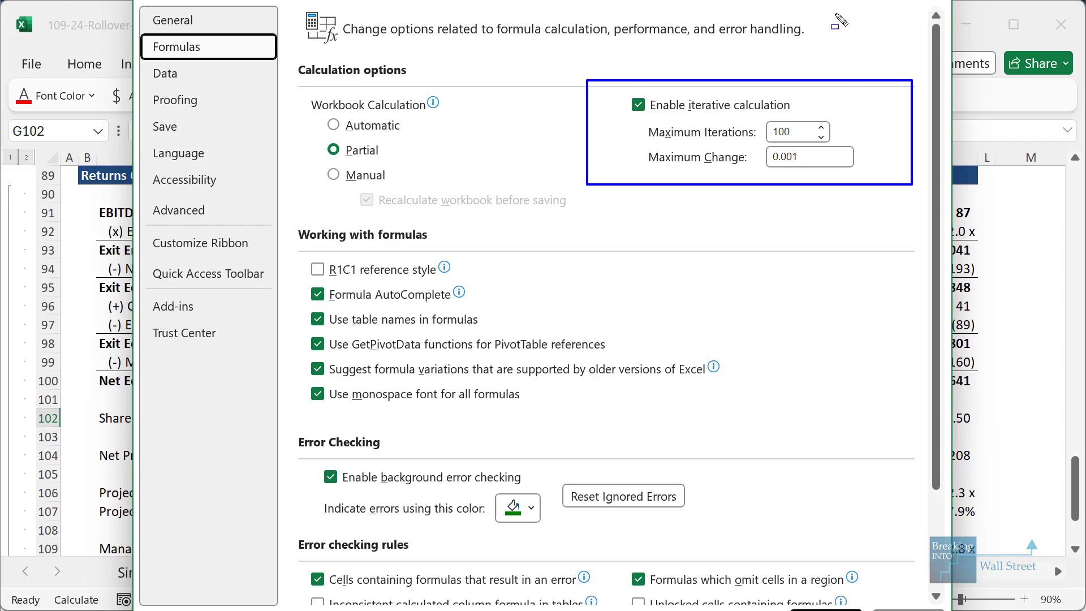
{"action": "key", "text": "Escape"}
{"action": "key", "text": "Return"}
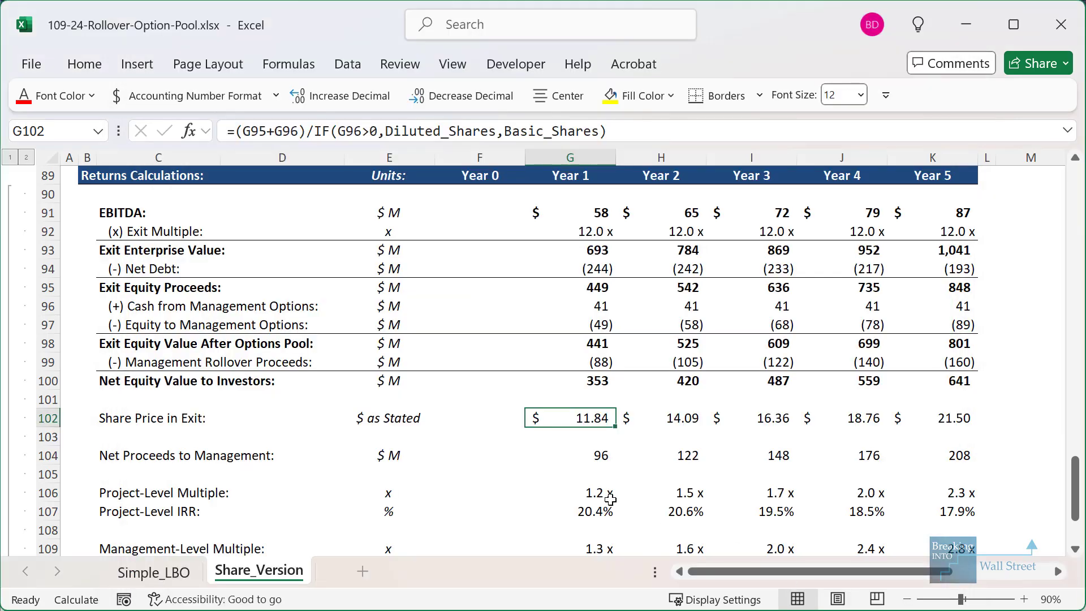
{"action": "key", "text": "F2"}
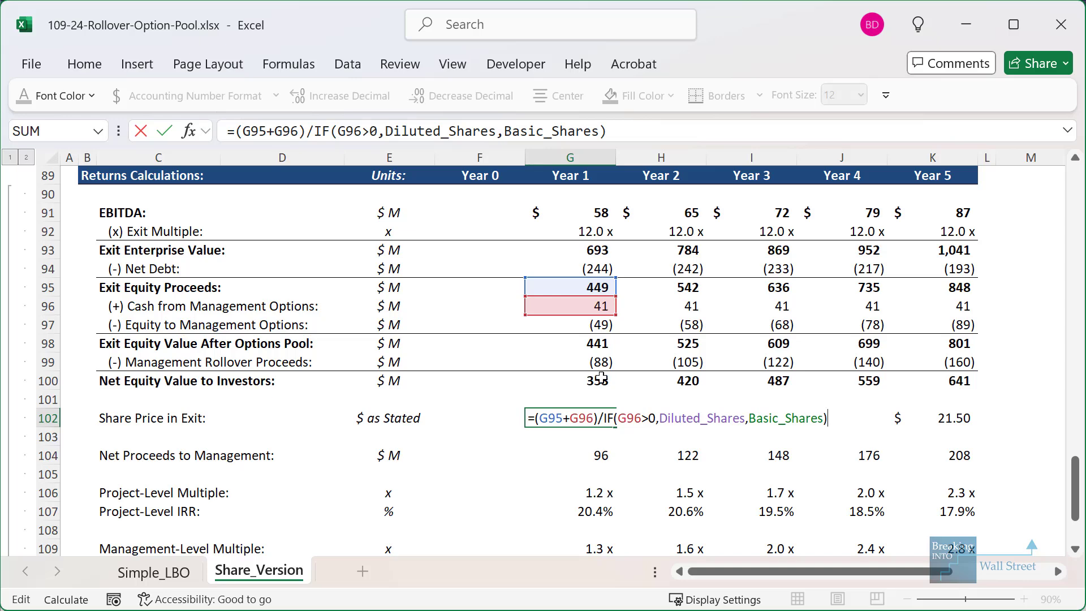
{"action": "left_click_drag", "start_coordinate": [520, 278], "coordinate": [628, 317]}
{"action": "key", "text": "Escape"}
{"action": "key", "text": "Escape"}
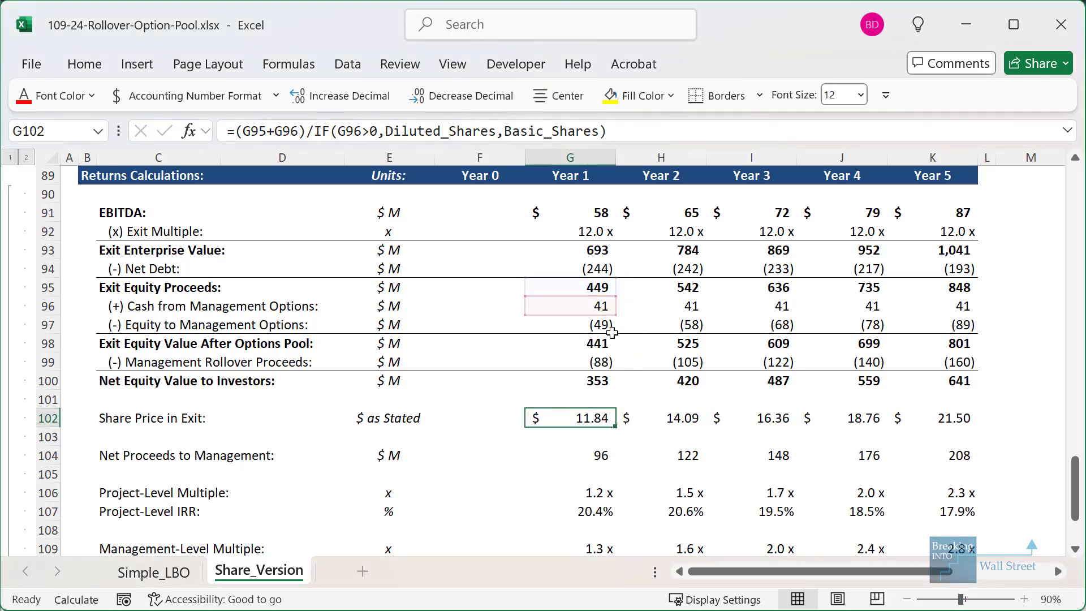
{"action": "left_click", "coordinate": [601, 320]}
{"action": "double_click", "coordinate": [598, 305]}
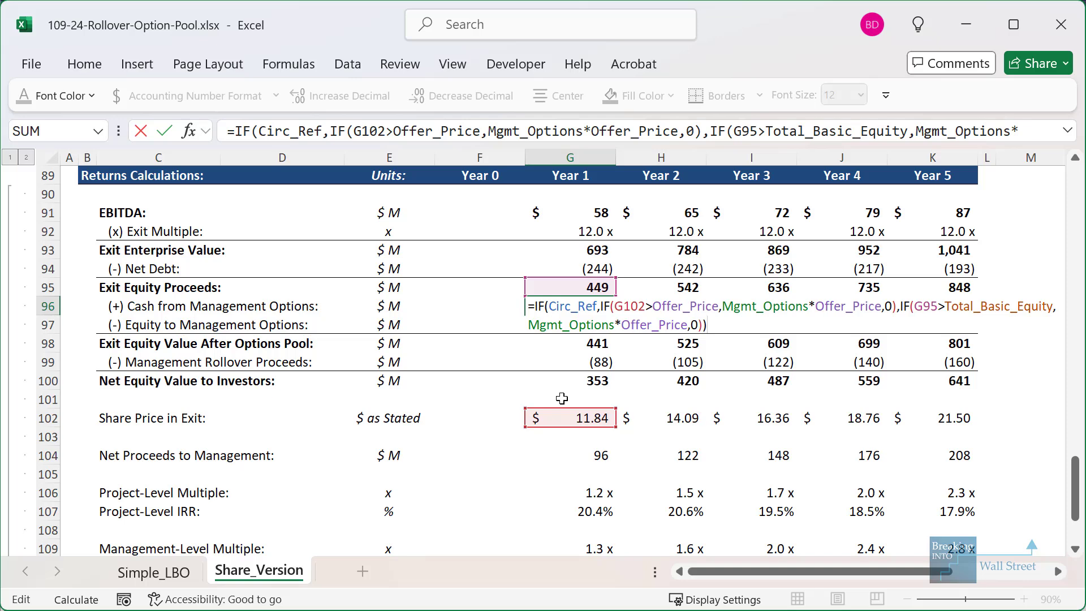
{"action": "key", "text": "Escape"}
{"action": "key", "text": "Right"}
{"action": "key", "text": "Right"}
{"action": "key", "text": "F2"}
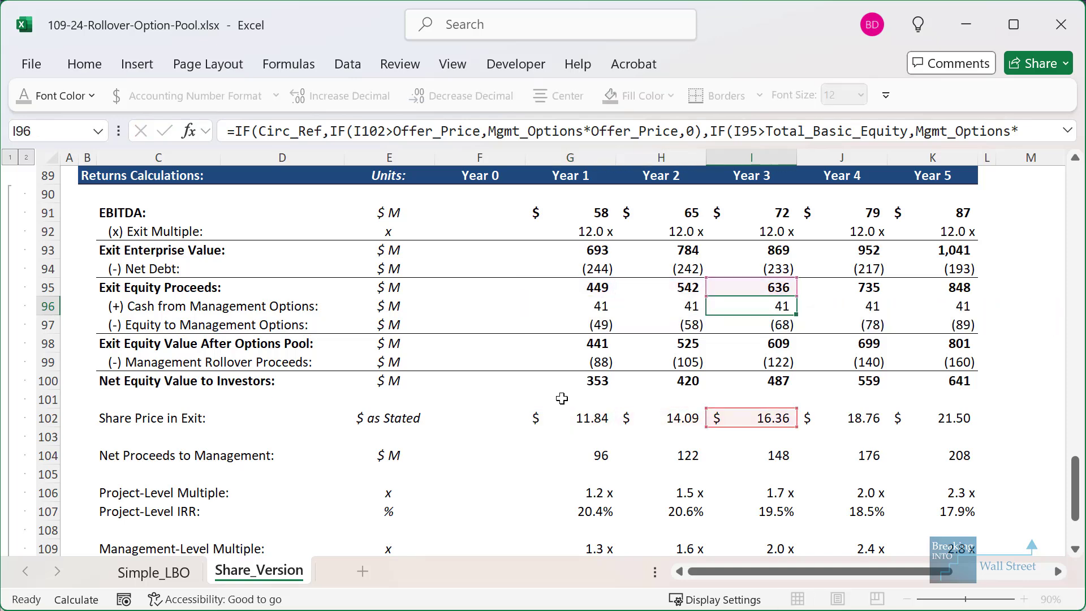
{"action": "key", "text": "Escape"}
{"action": "key", "text": "Left"}
{"action": "key", "text": "Left"}
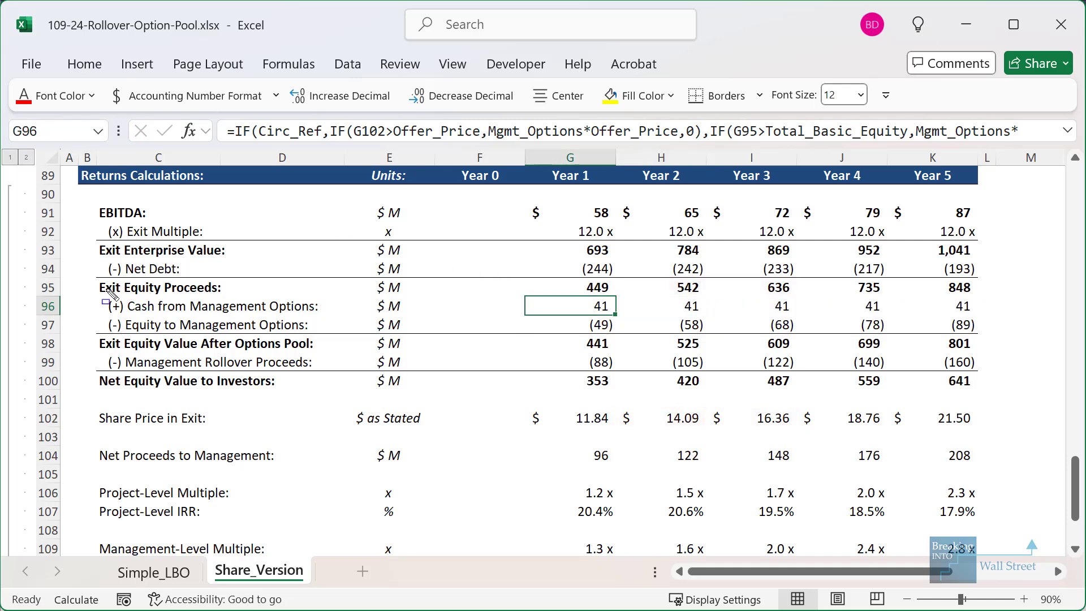
{"action": "left_click_drag", "start_coordinate": [99, 284], "coordinate": [1022, 315]}
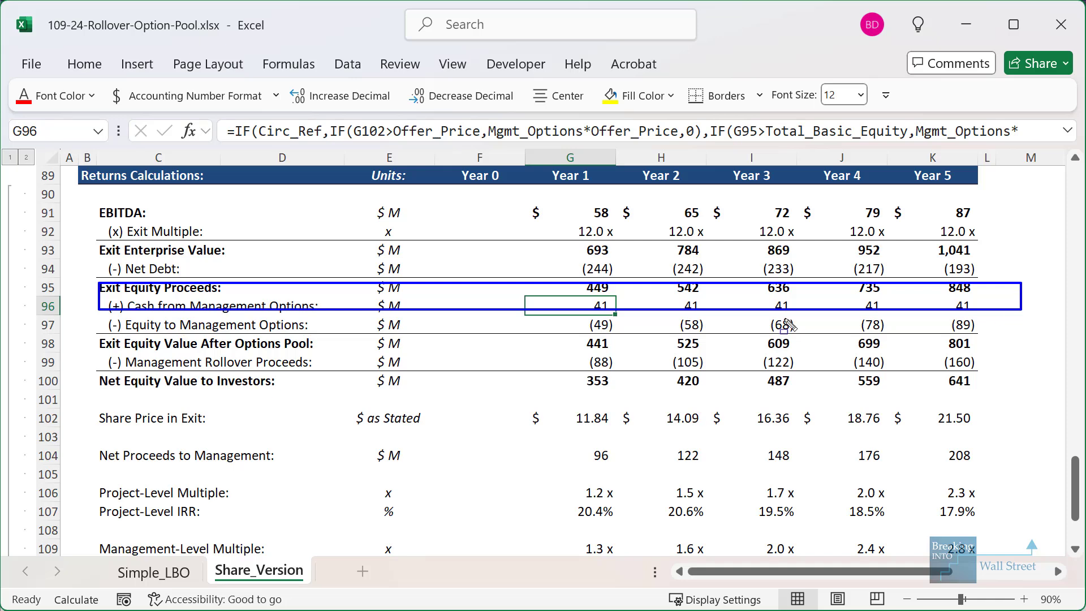
{"action": "key", "text": "e"}
{"action": "left_click", "coordinate": [685, 360]}
{"action": "left_click", "coordinate": [594, 306]}
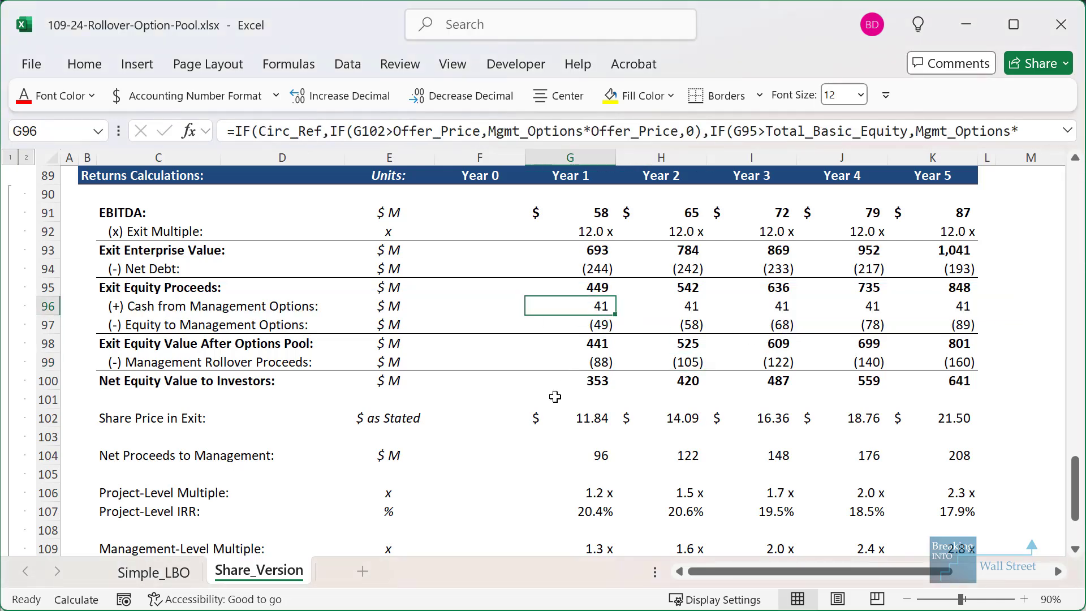
{"action": "left_click", "coordinate": [537, 416]}
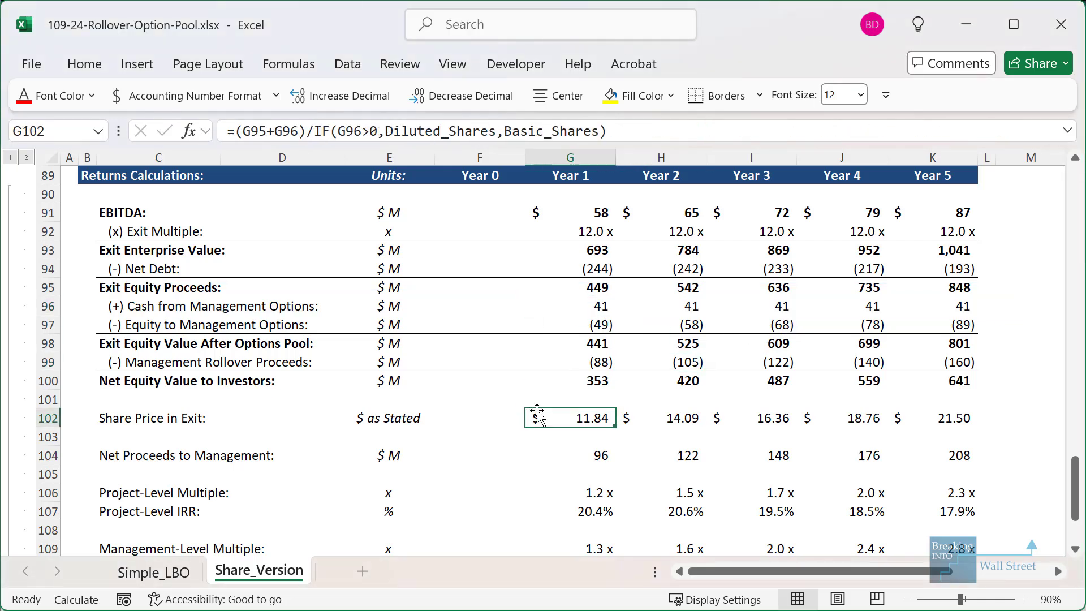
{"action": "left_click", "coordinate": [568, 381]}
{"action": "left_click", "coordinate": [154, 572]}
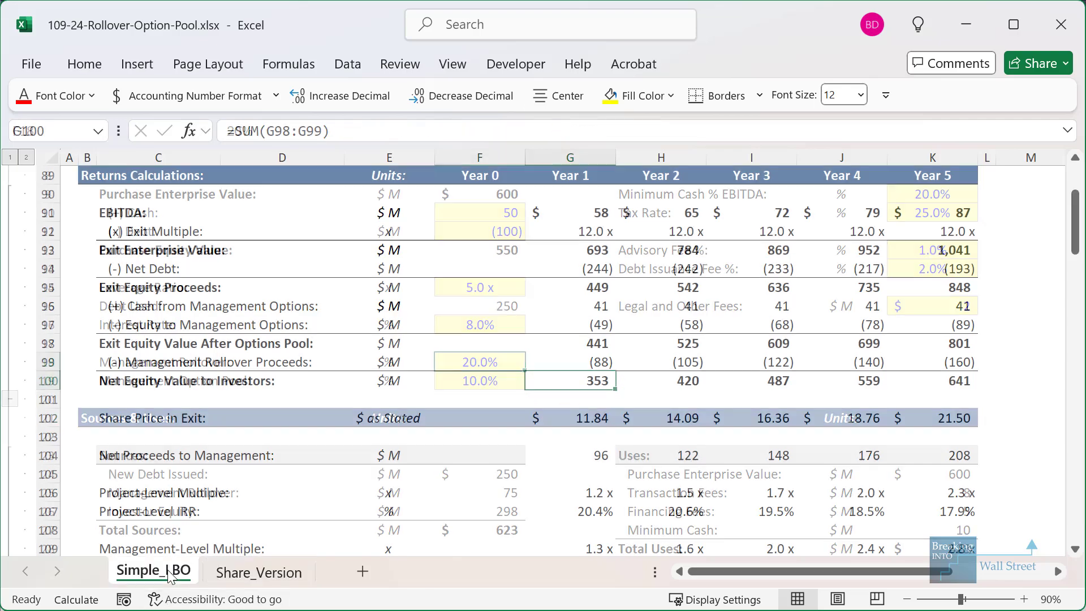
{"action": "scroll", "coordinate": [668, 456], "scroll_direction": "down", "scroll_amount": 18}
{"action": "scroll", "coordinate": [668, 455], "scroll_direction": "down", "scroll_amount": 2}
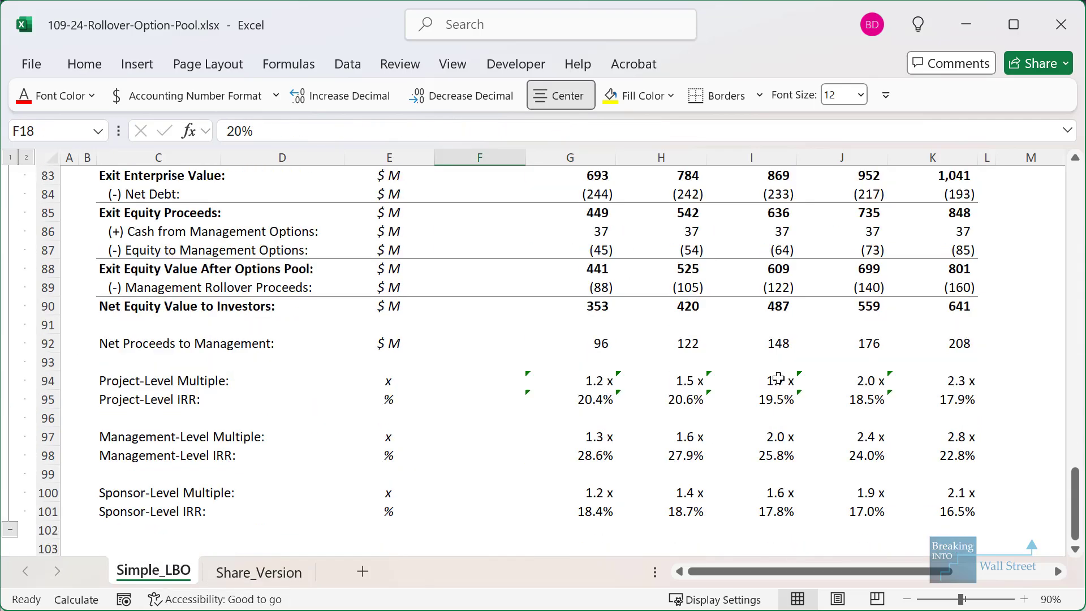
{"action": "left_click_drag", "start_coordinate": [588, 306], "coordinate": [934, 315]}
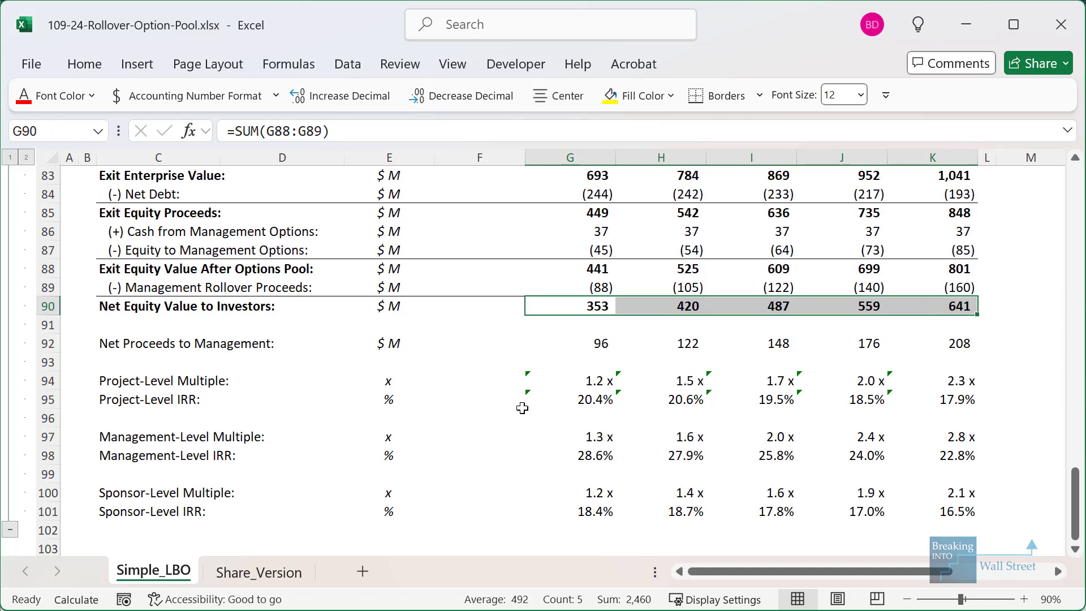
{"action": "left_click", "coordinate": [257, 572]}
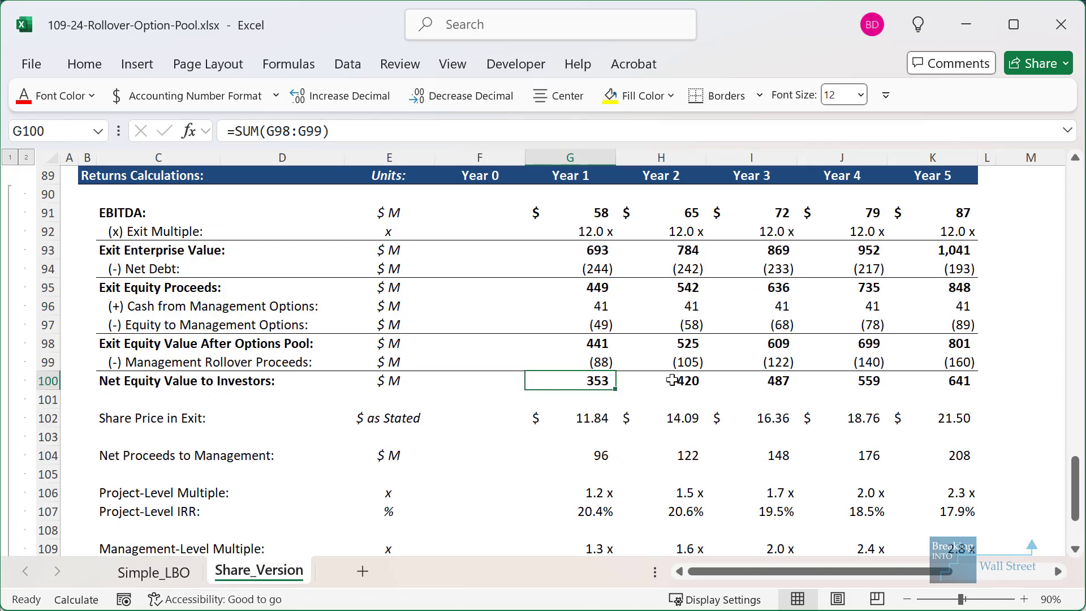
{"action": "scroll", "coordinate": [735, 362], "scroll_direction": "down", "scroll_amount": 4}
{"action": "scroll", "coordinate": [887, 286], "scroll_direction": "up", "scroll_amount": 1}
{"action": "left_click", "coordinate": [934, 395]}
{"action": "scroll", "coordinate": [934, 394], "scroll_direction": "up", "scroll_amount": 1}
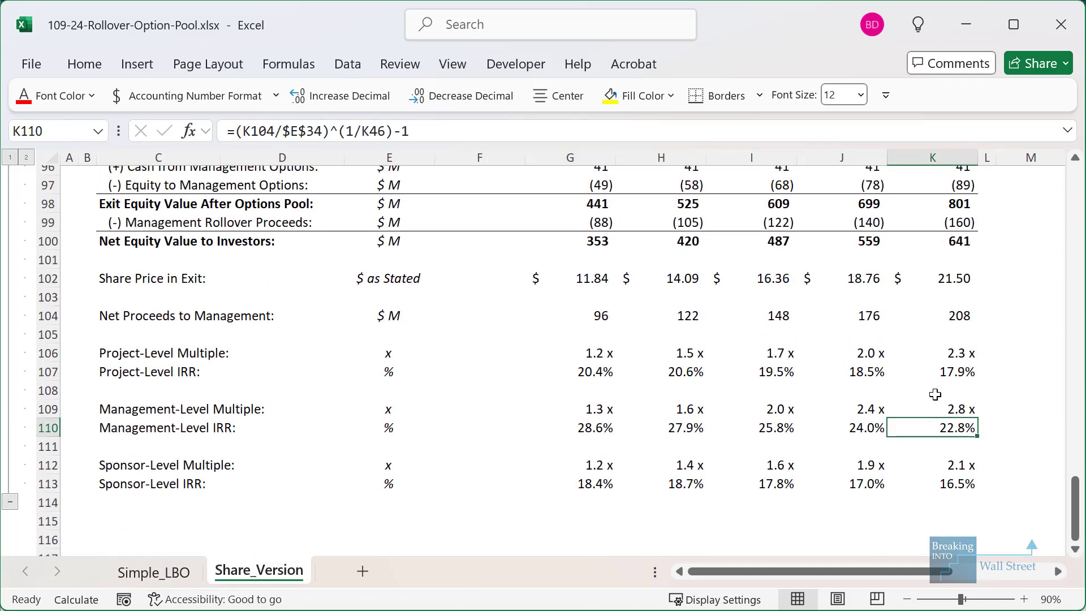
{"action": "left_click", "coordinate": [578, 306]}
{"action": "scroll", "coordinate": [593, 328], "scroll_direction": "up", "scroll_amount": 2}
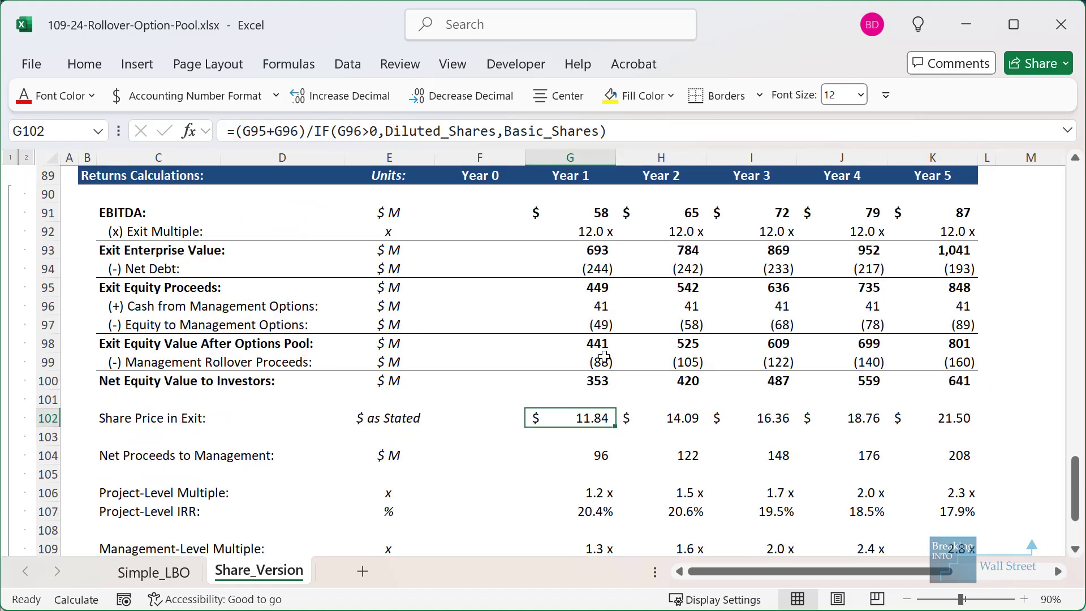
{"action": "left_click", "coordinate": [602, 323]}
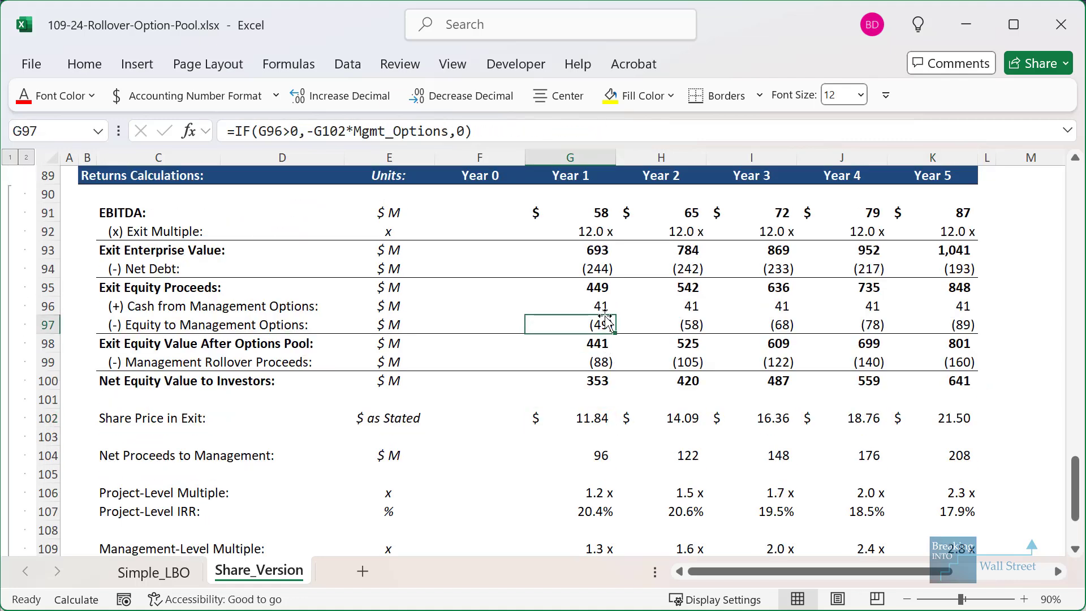